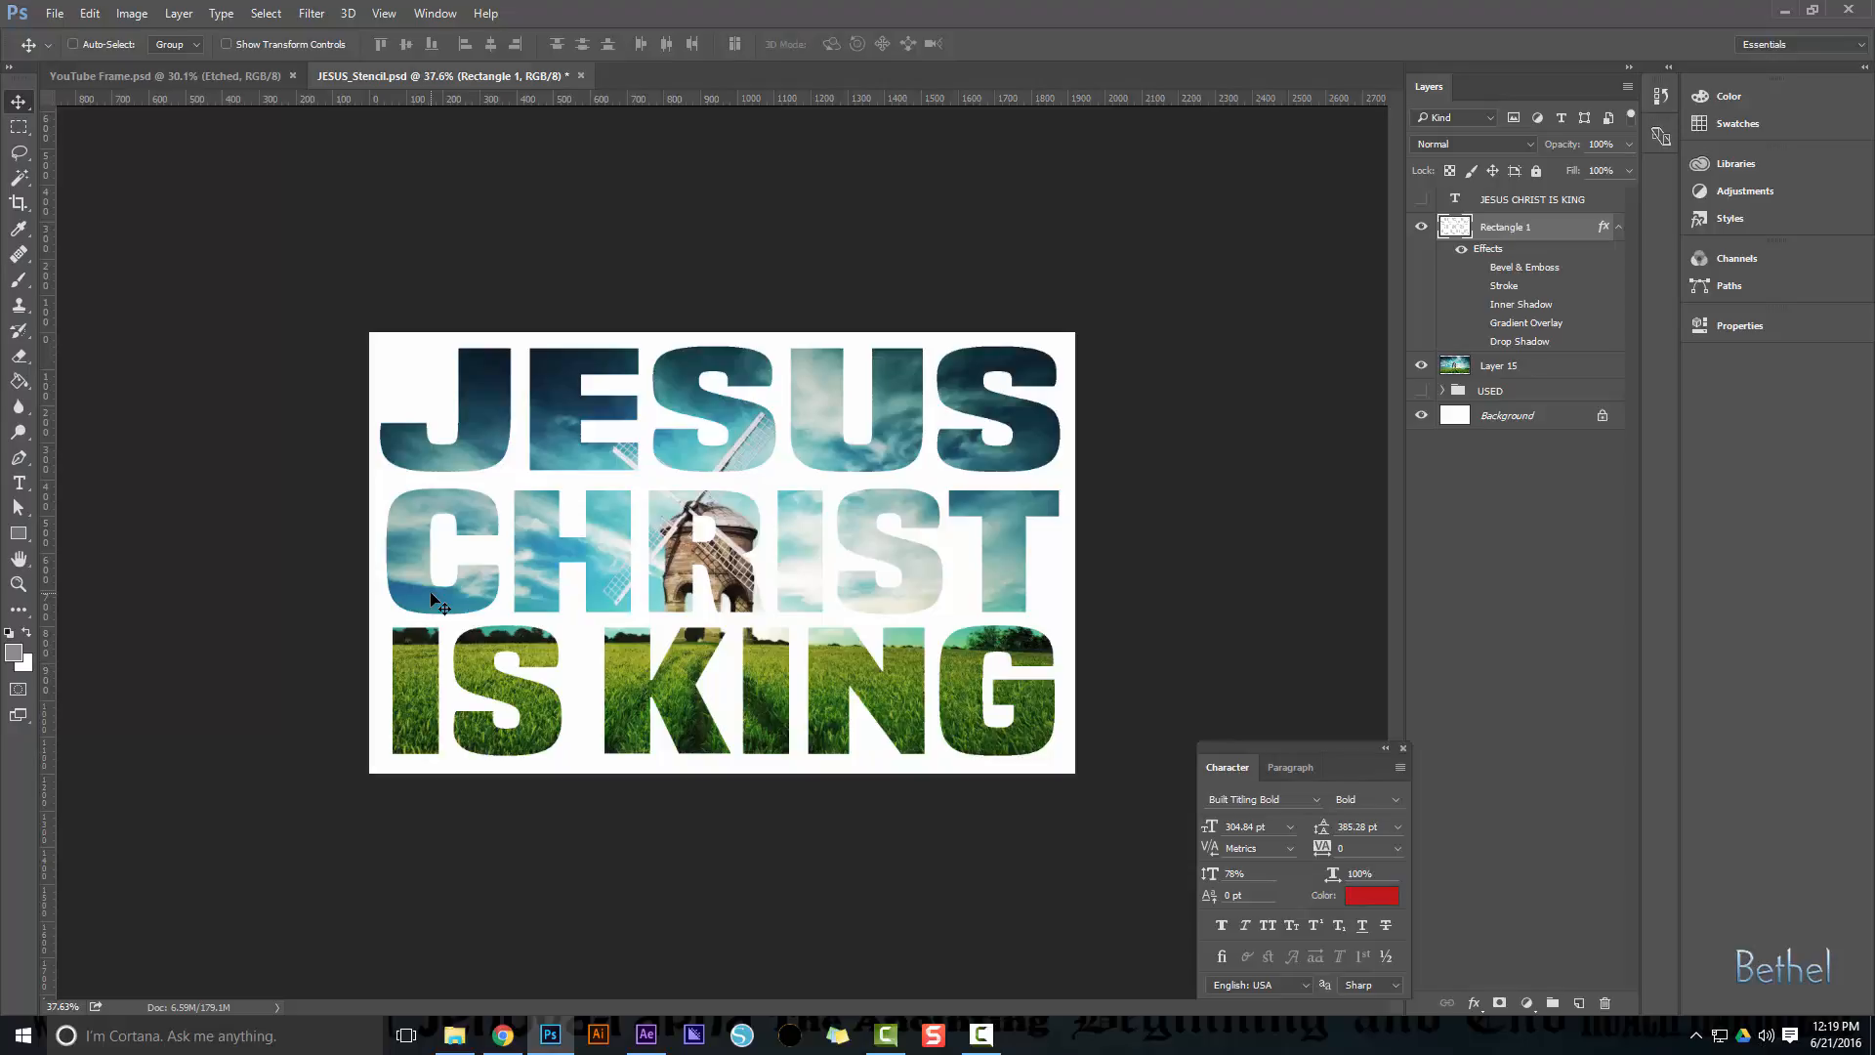
Hide the Rectangle 1 layer that holds the finished stencil, leaving the windmill photo uncovered
left_click(1422, 226)
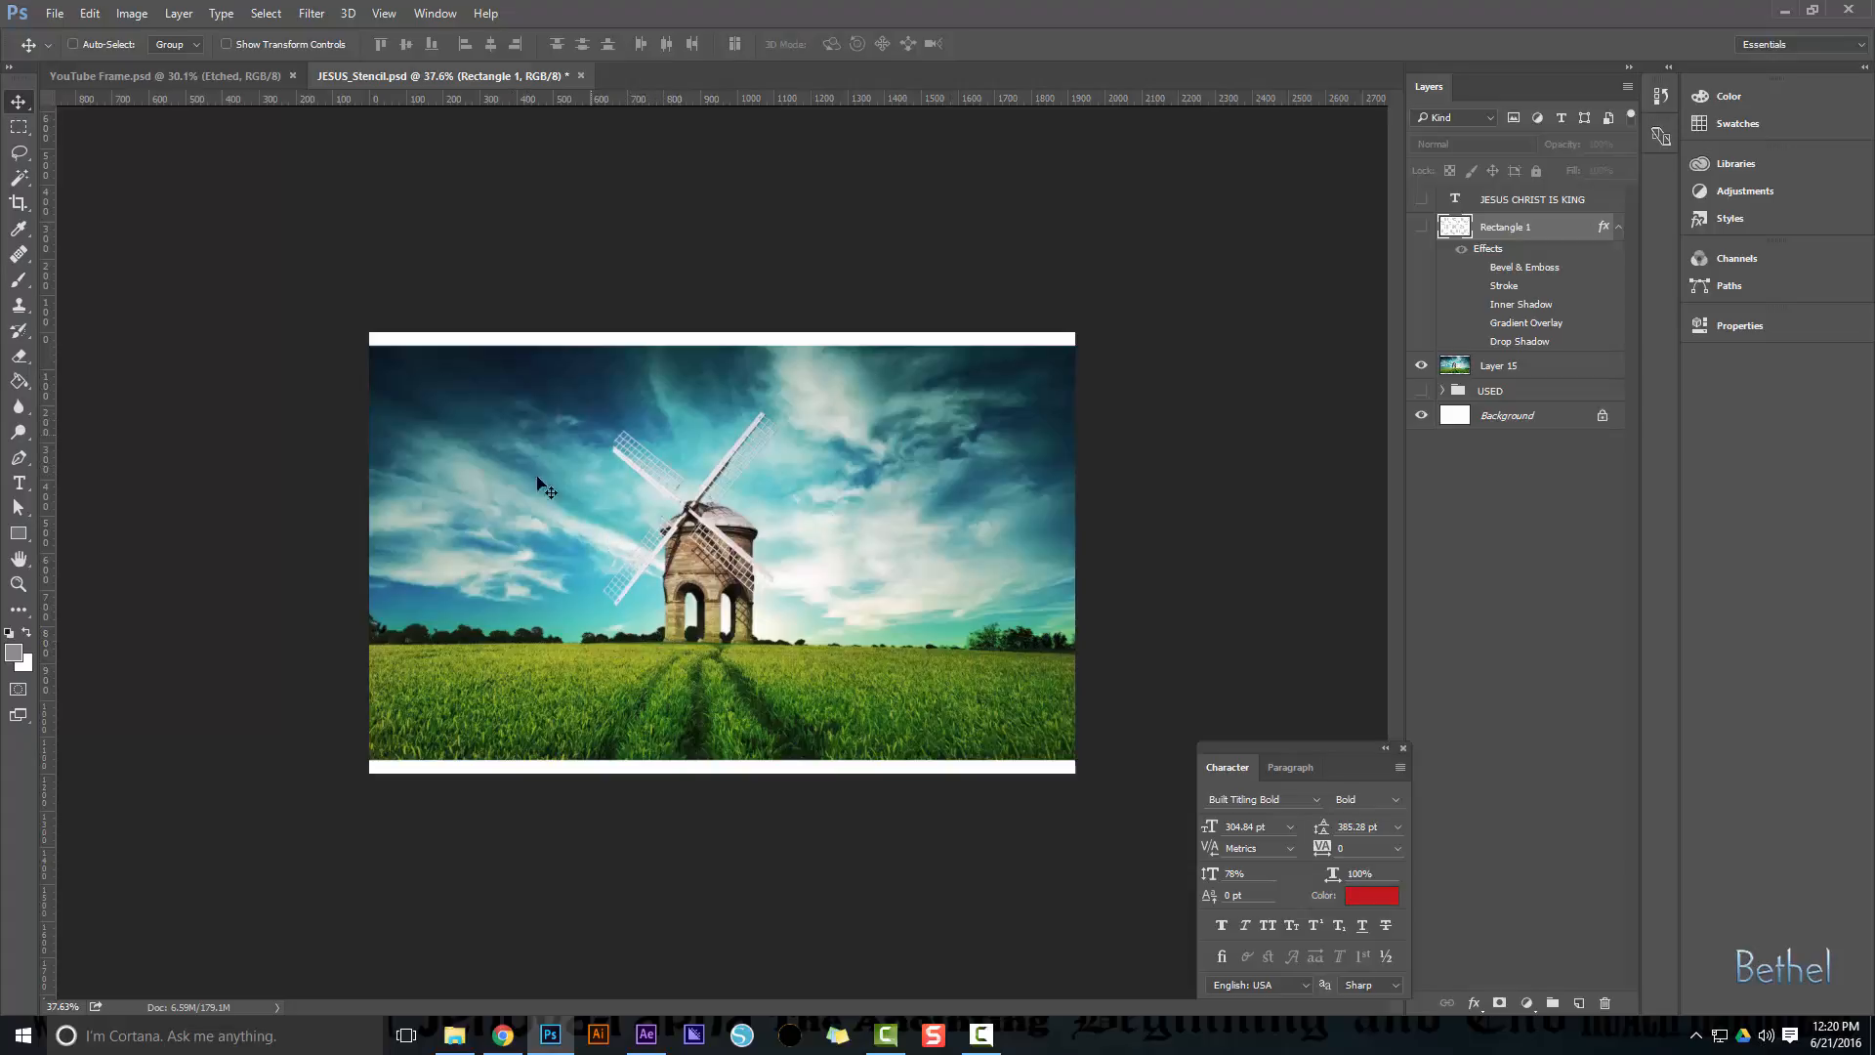
left_click(1422, 228)
left_click(1422, 227)
Draw a rectangle about 2115 by 1344 px covering the whole canvas and fill it with white
left_click(19, 535)
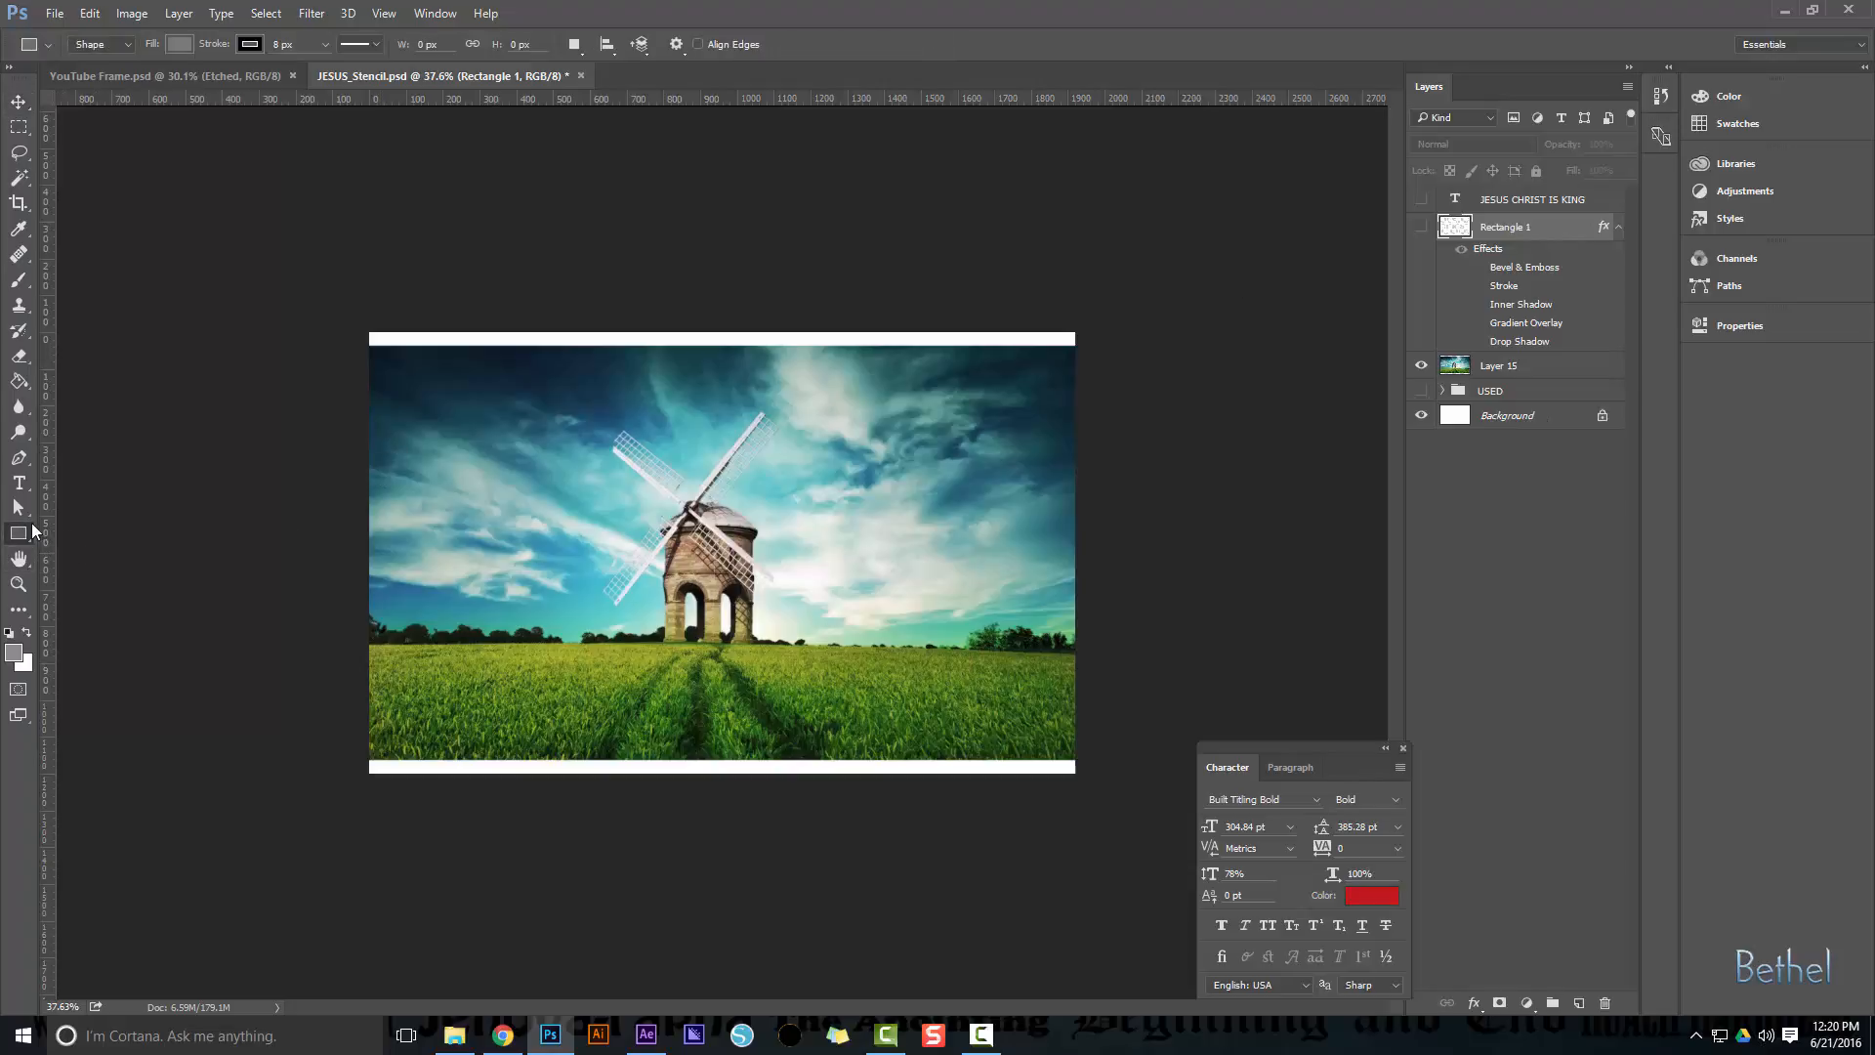
left_click_drag(335, 309, 1110, 802)
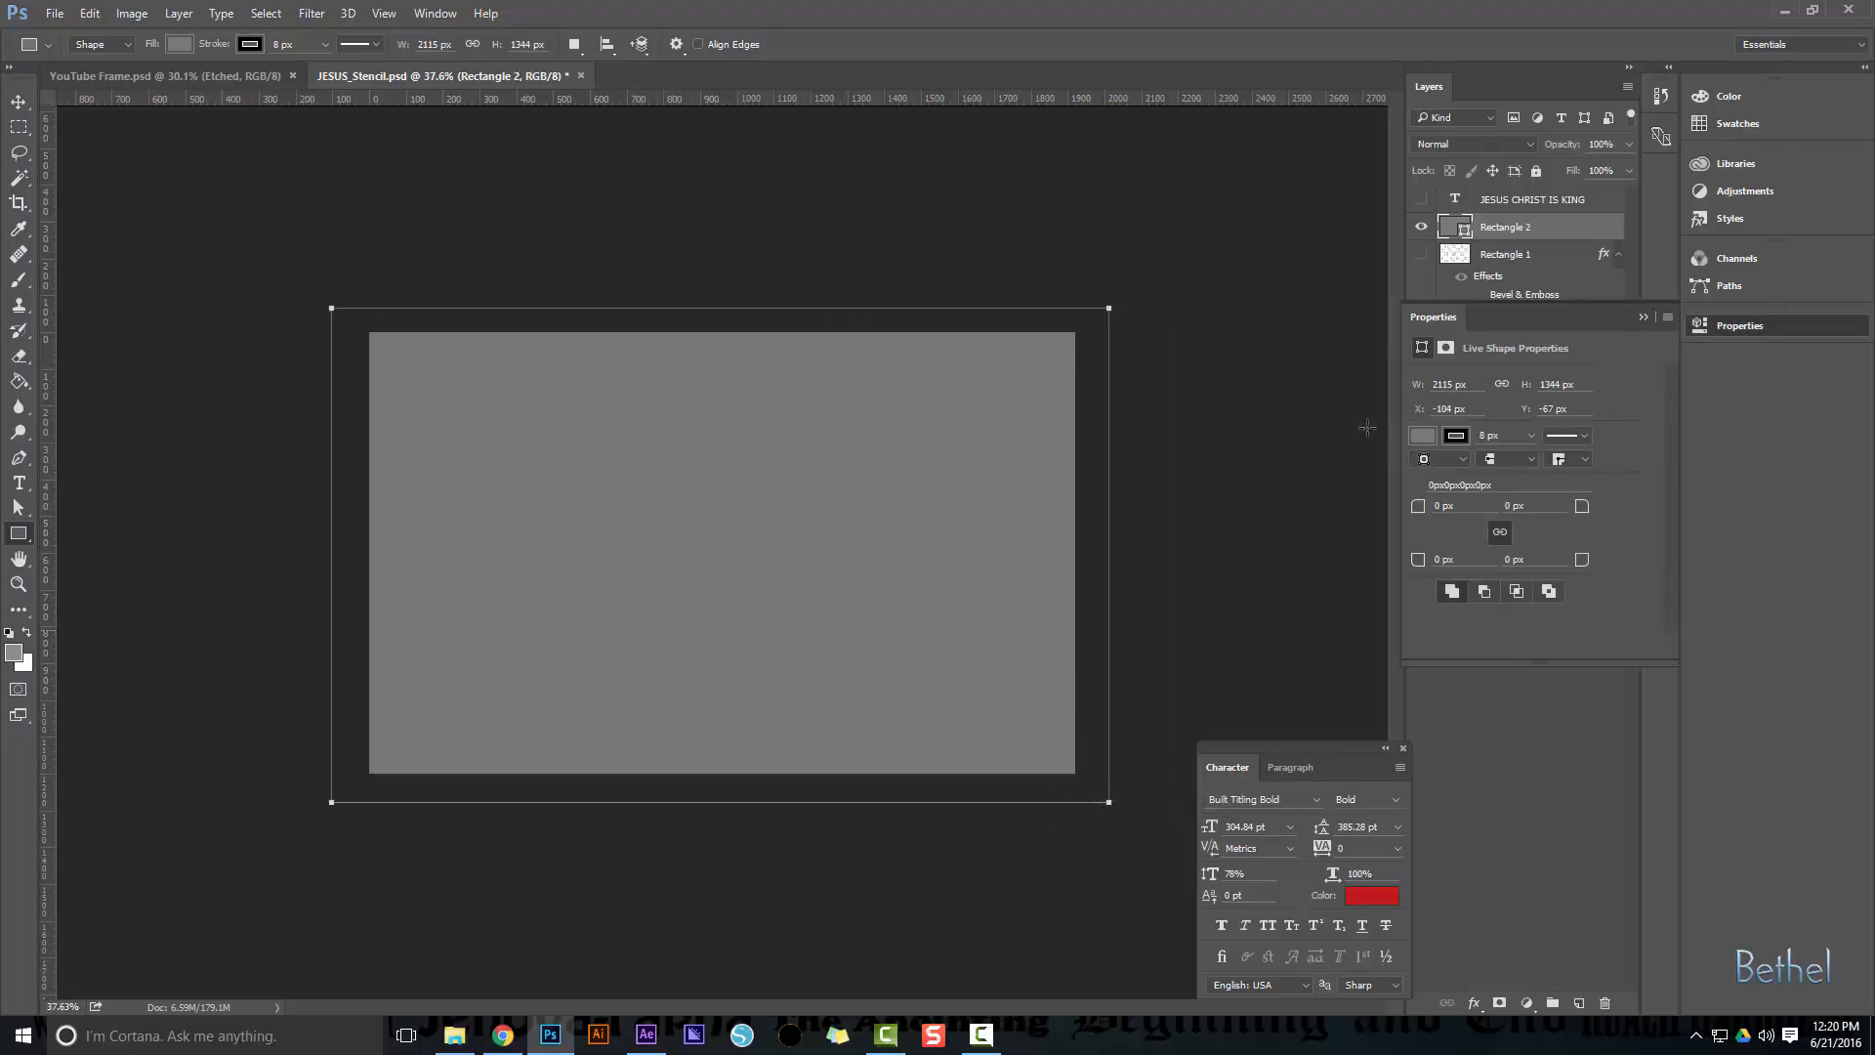
left_click(1424, 437)
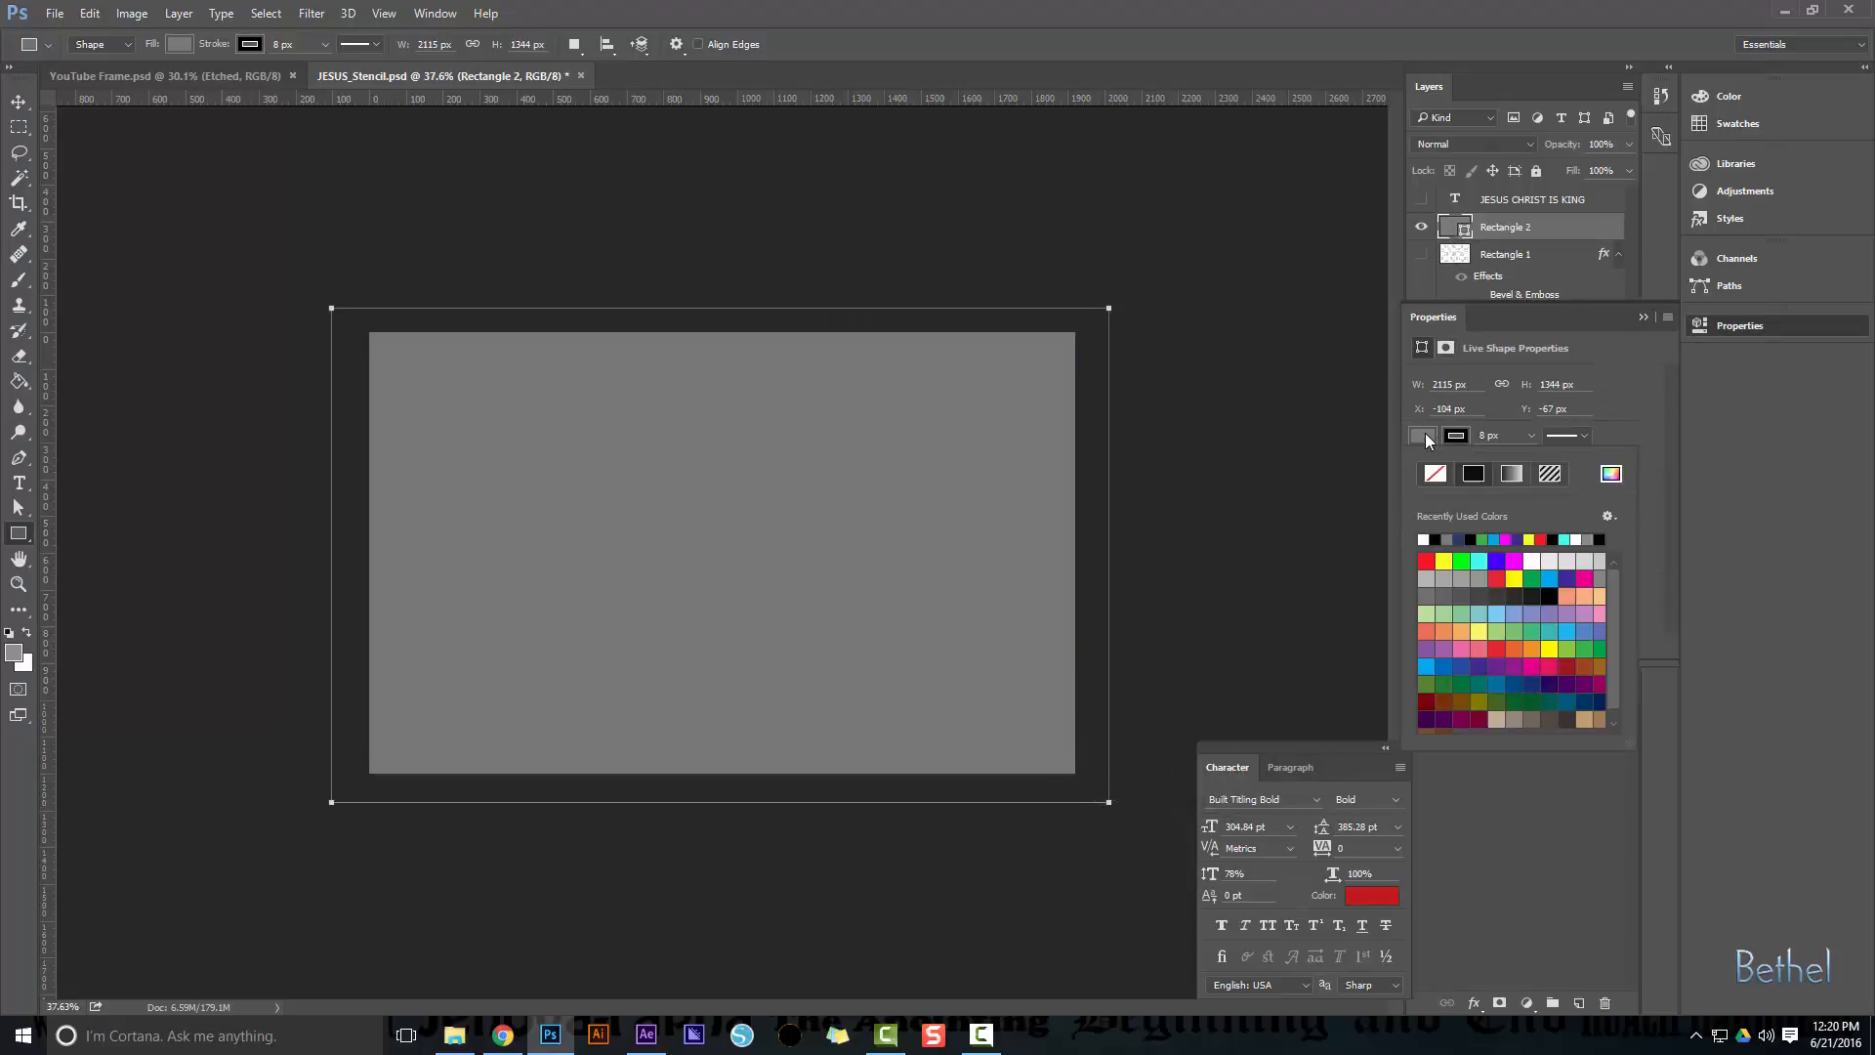
left_click(1433, 539)
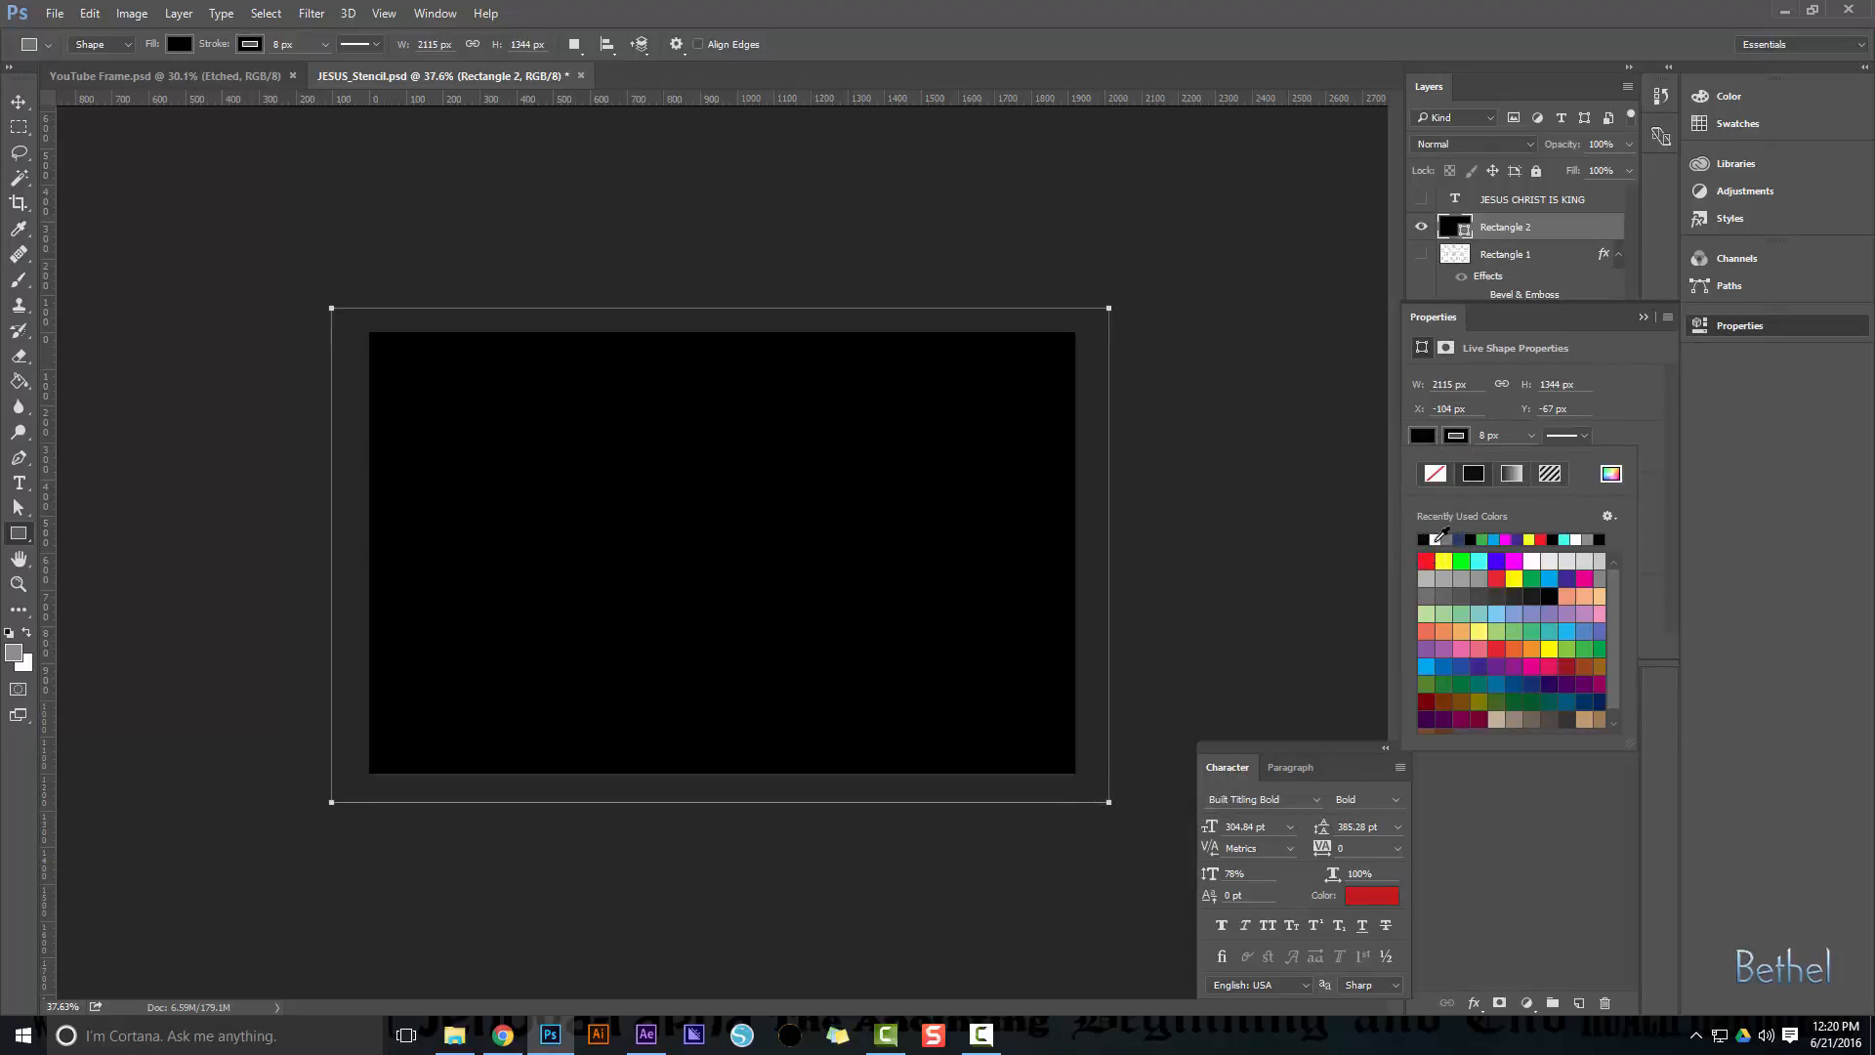
left_click(1435, 538)
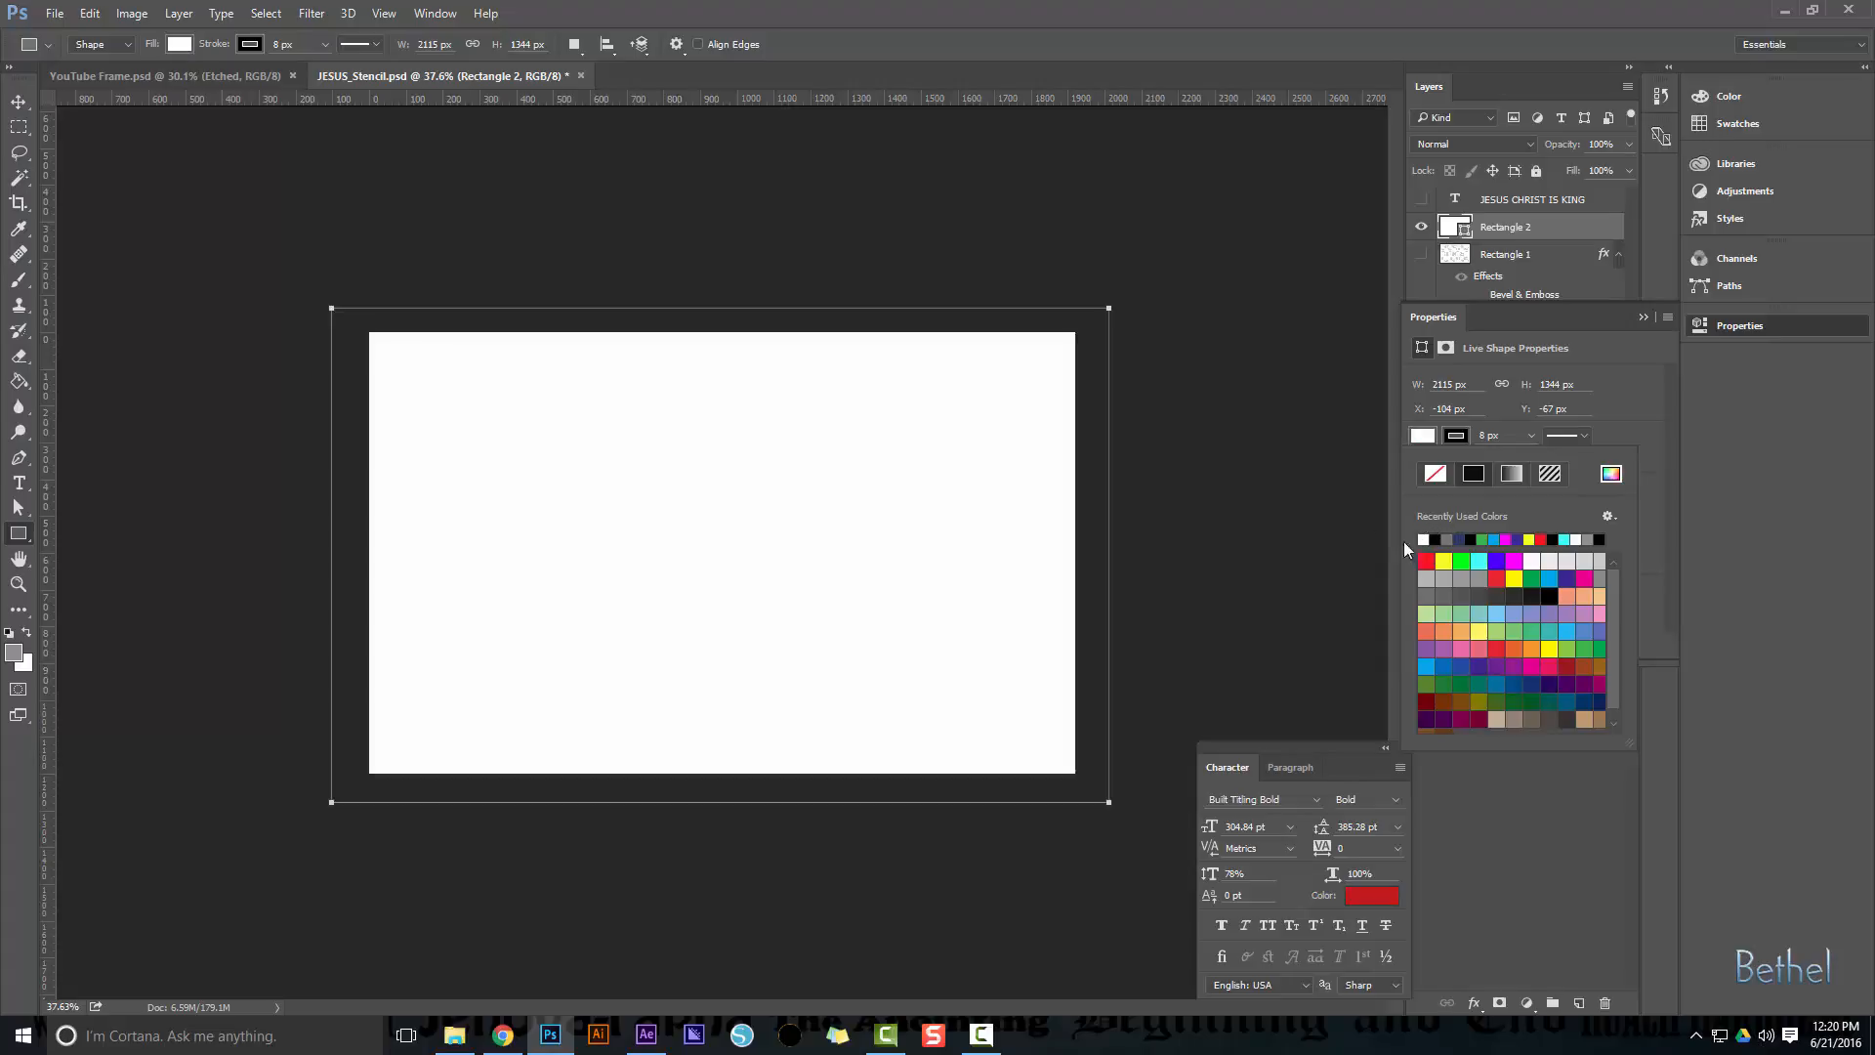
left_click(1640, 319)
key("v")
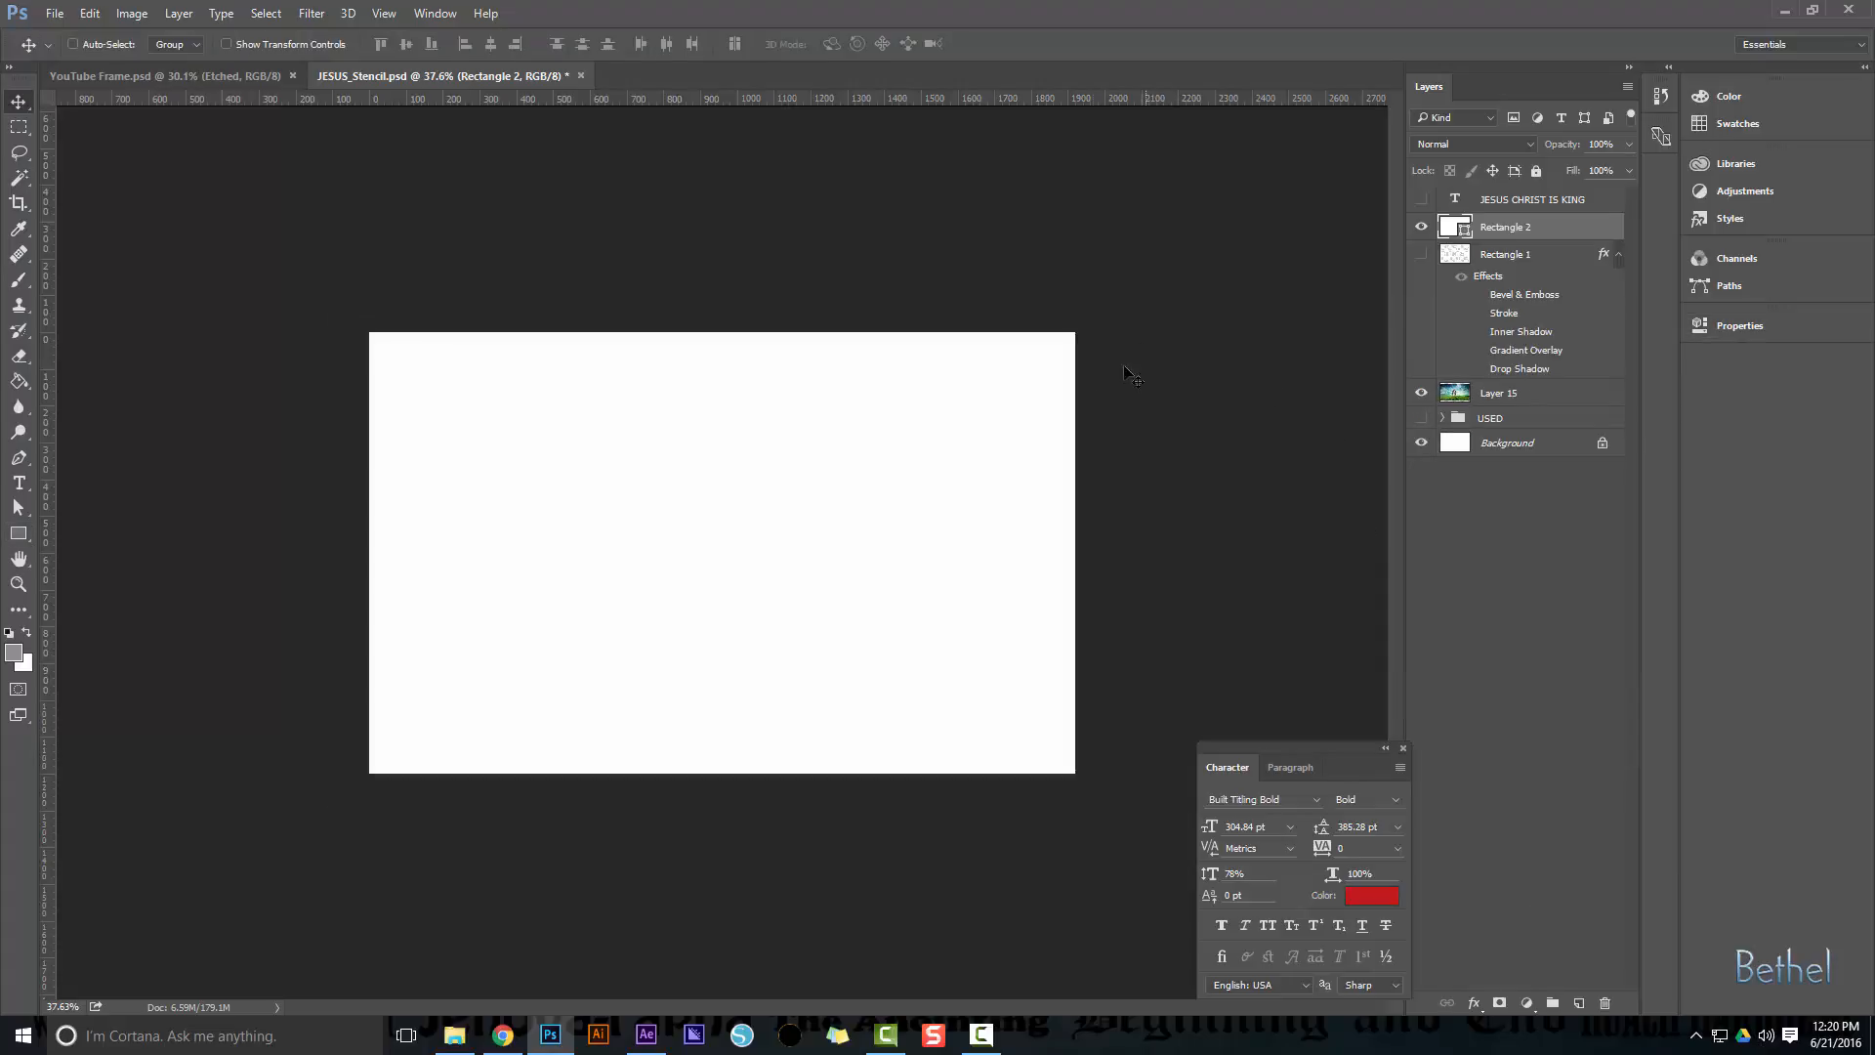
Preview the existing JESUS CHRIST IS KING text layer over the white rectangle and hide it again
left_click(1499, 202)
left_click(1422, 201)
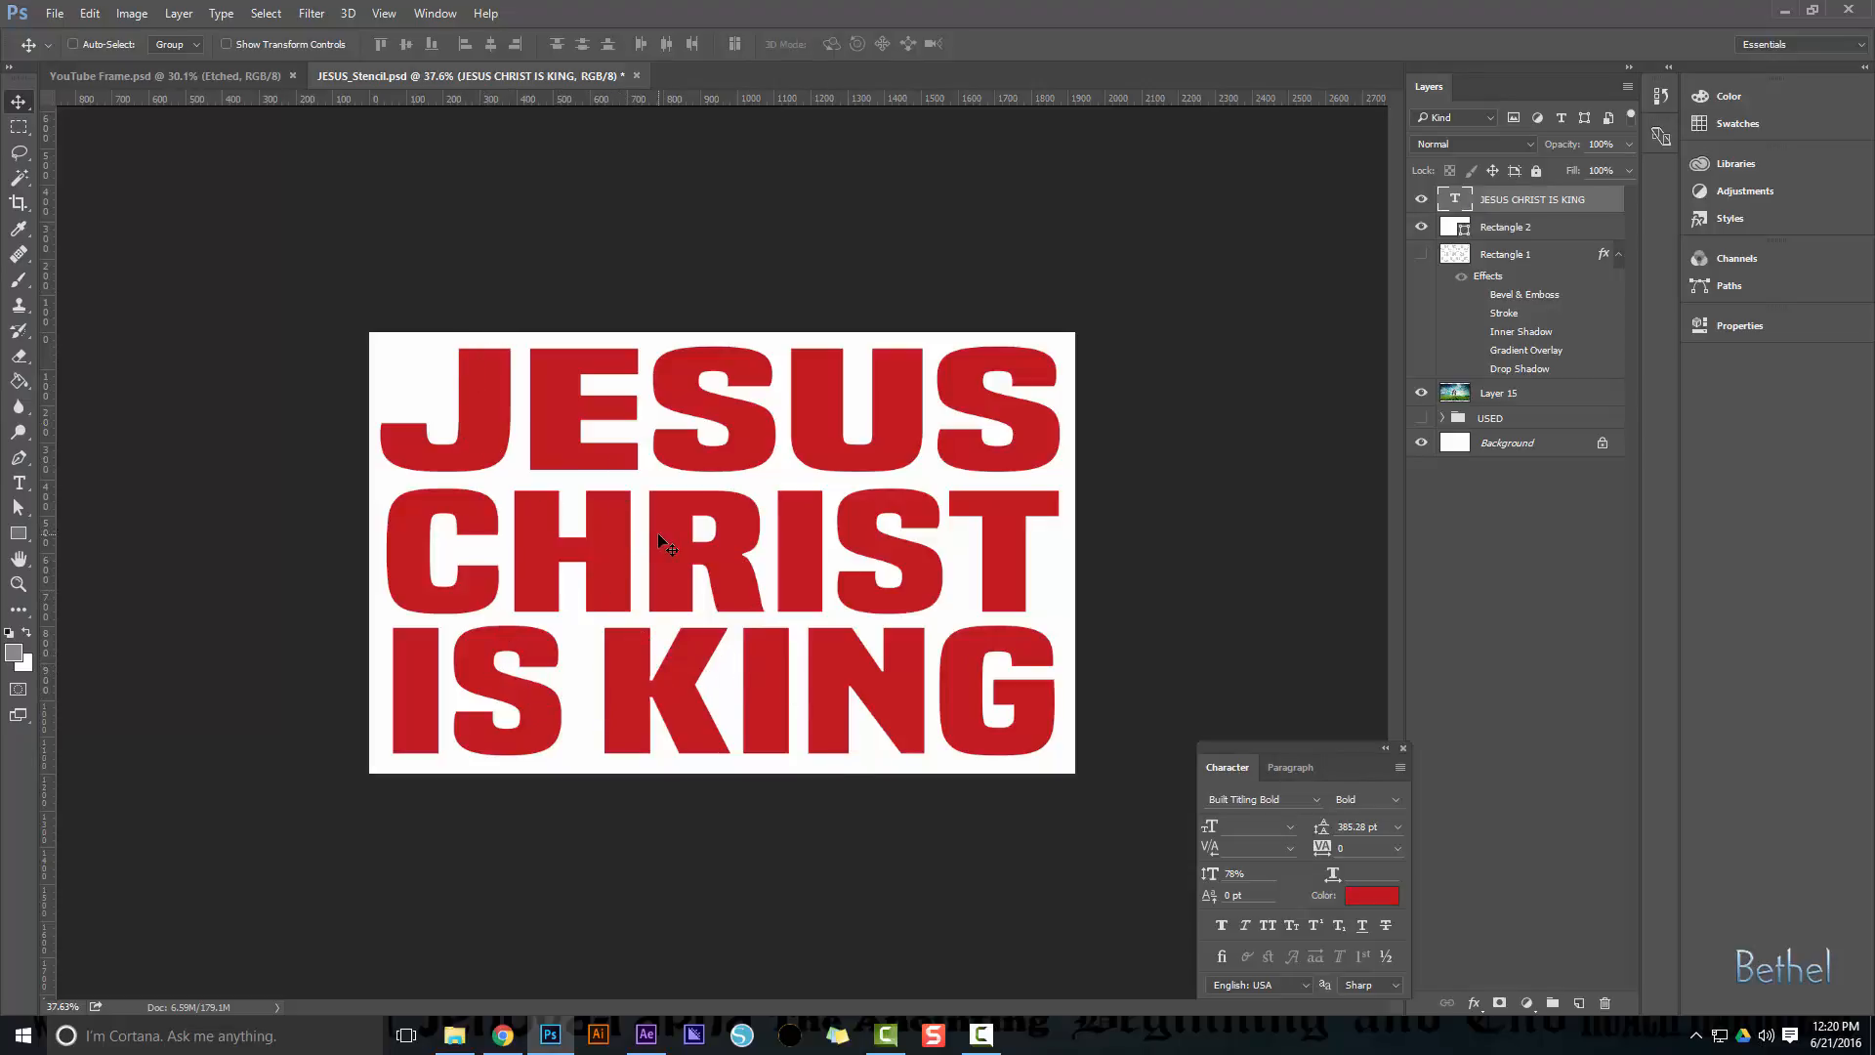
left_click(1421, 199)
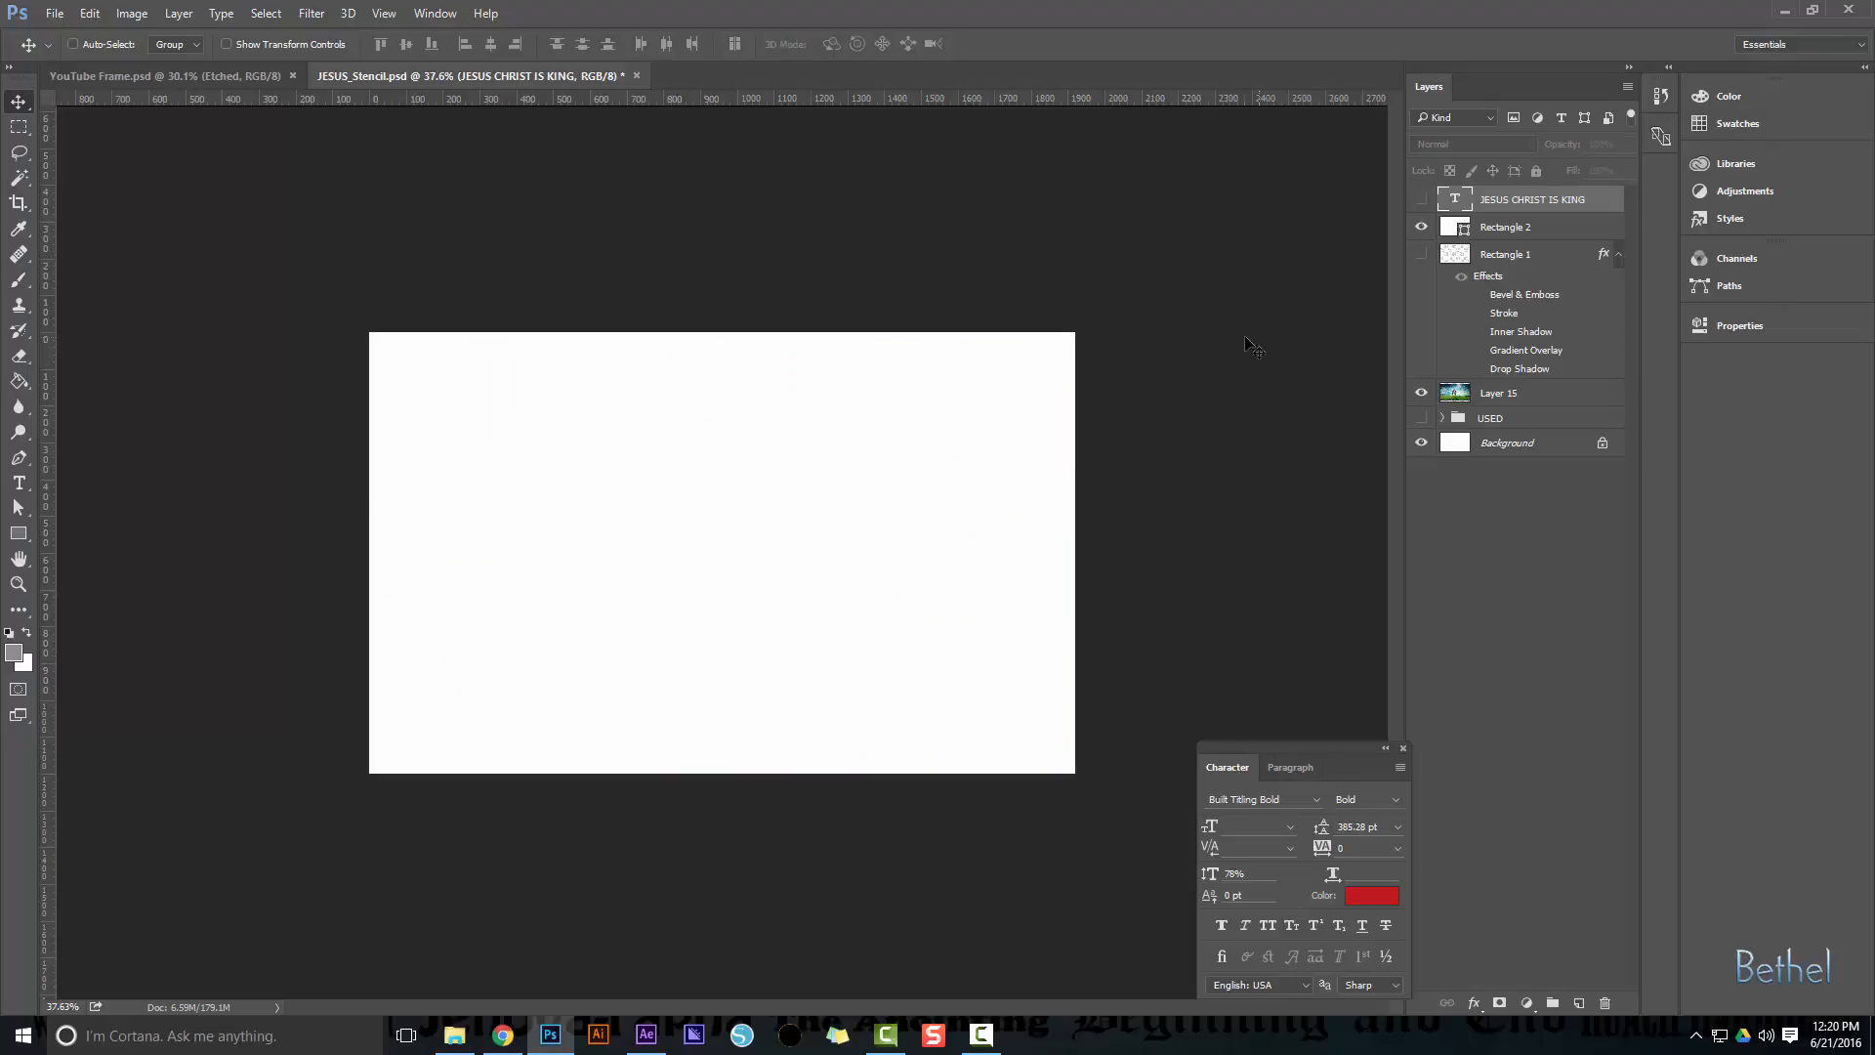
Add a paragraph text box spanning the canvas with the text "JESUS CHRIST IS KING"
key("t")
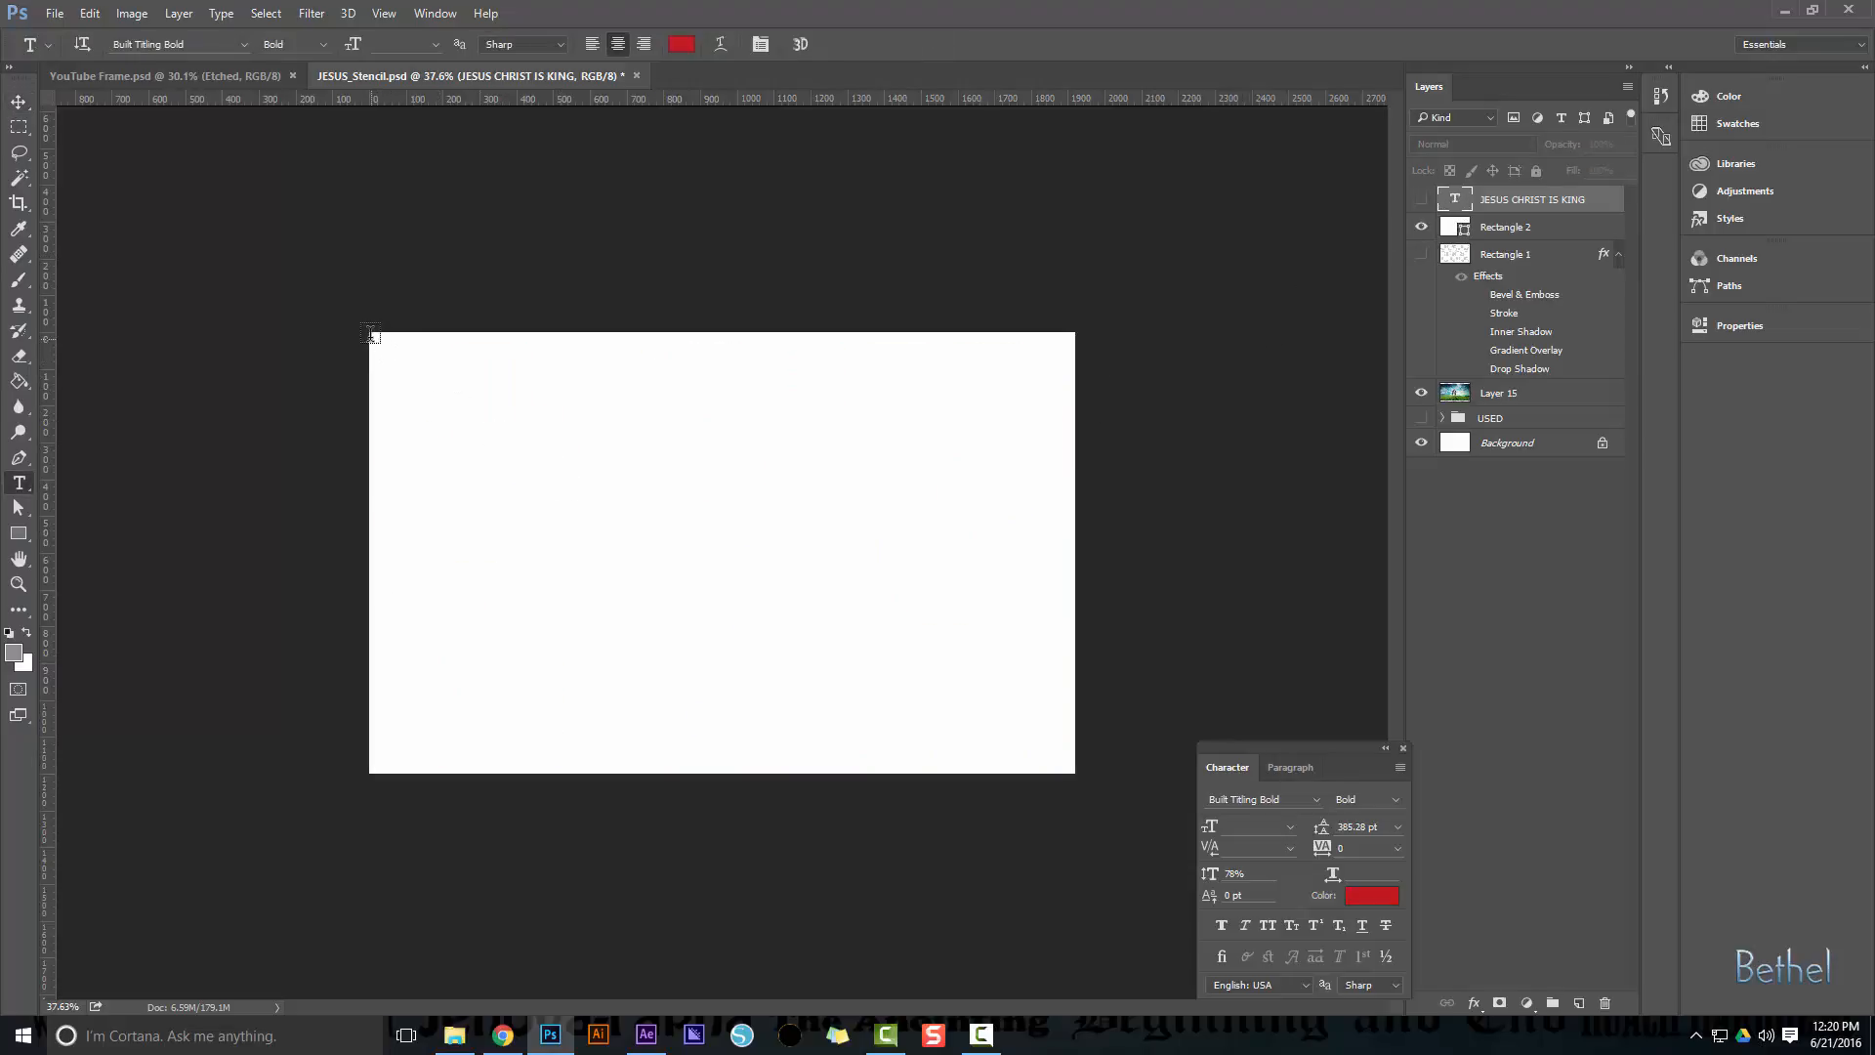
left_click_drag(369, 330, 1075, 773)
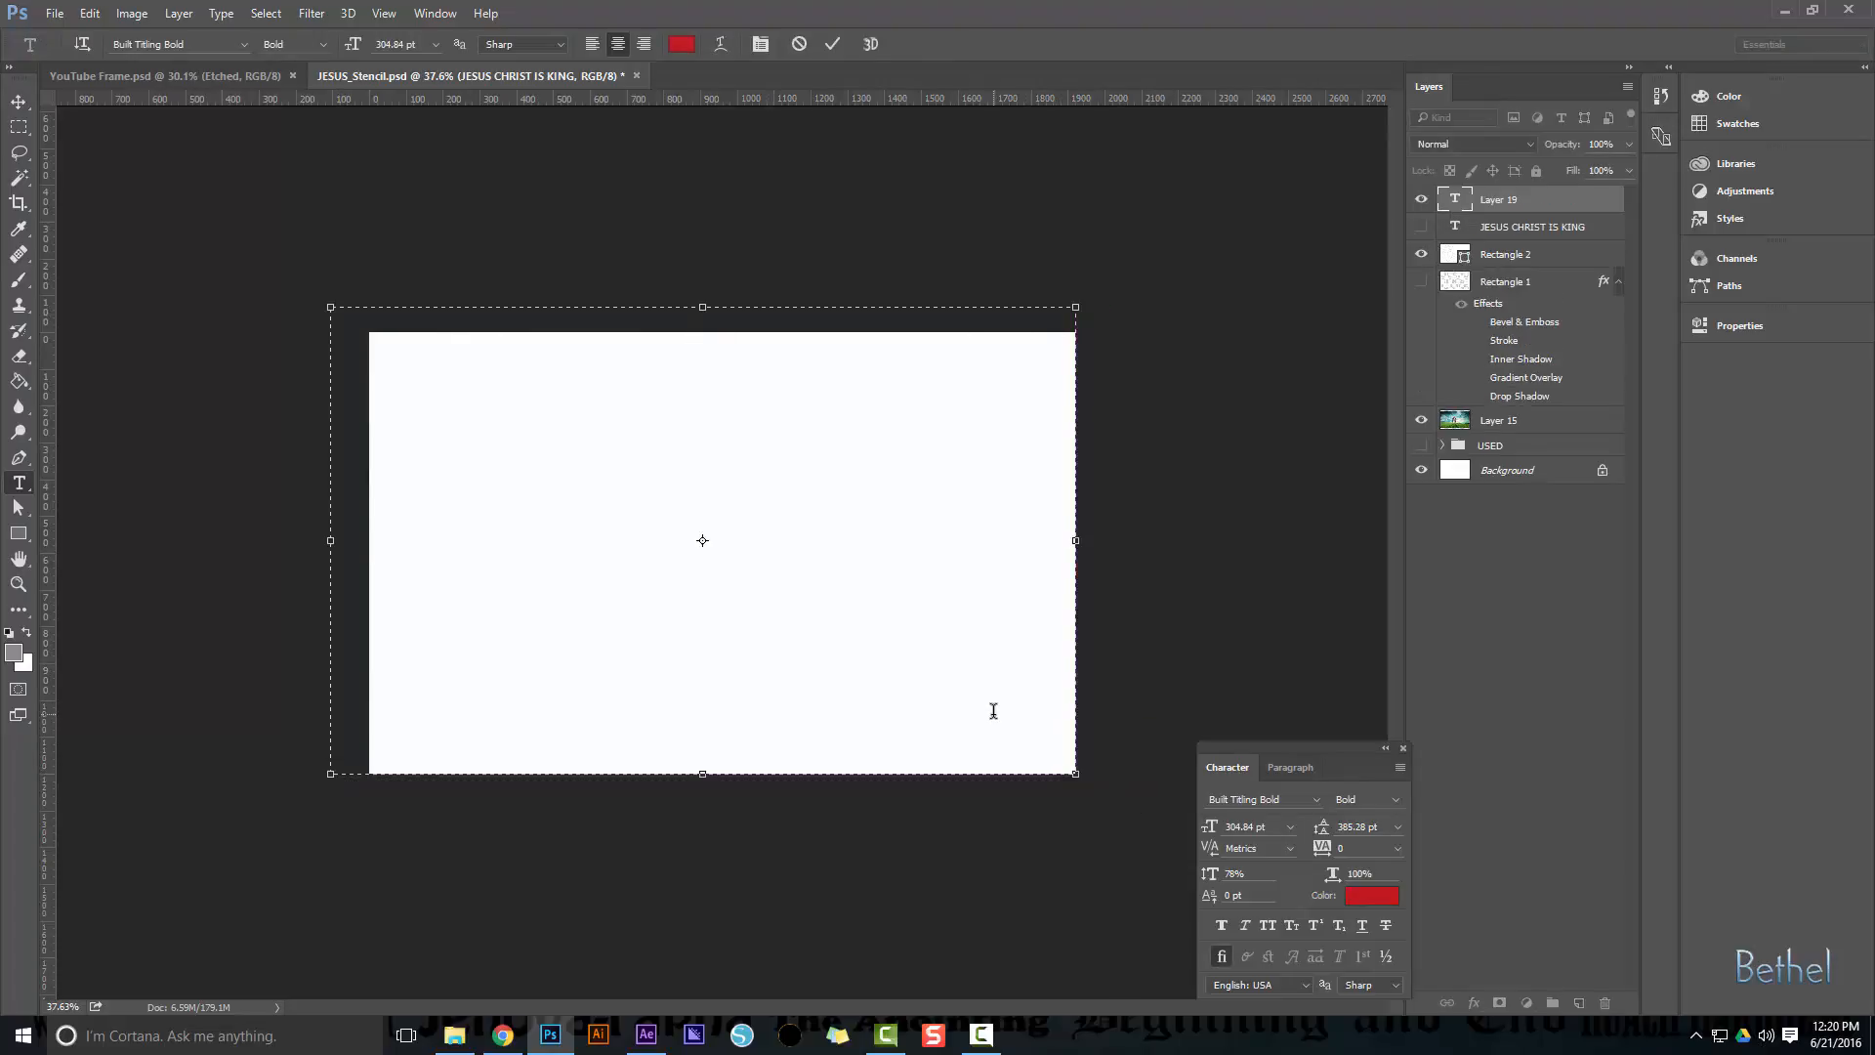
type("JESUS")
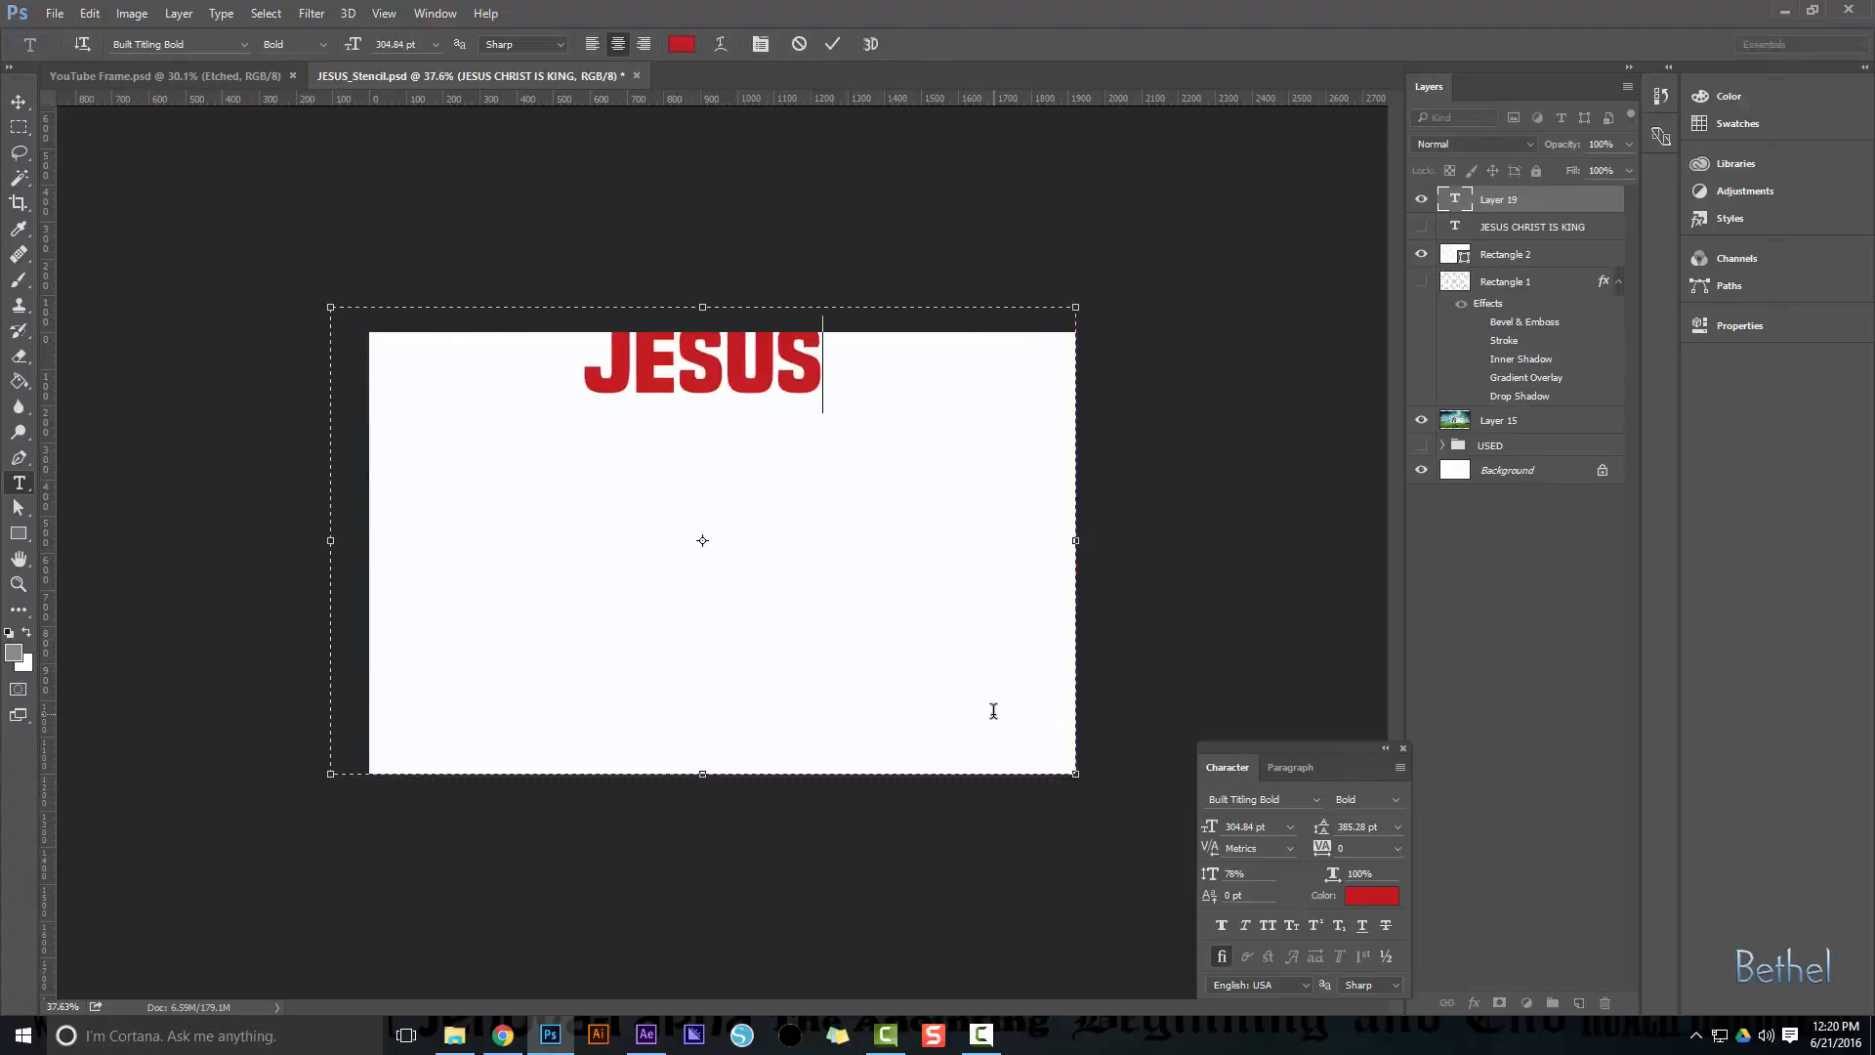
type(" C HRIST ")
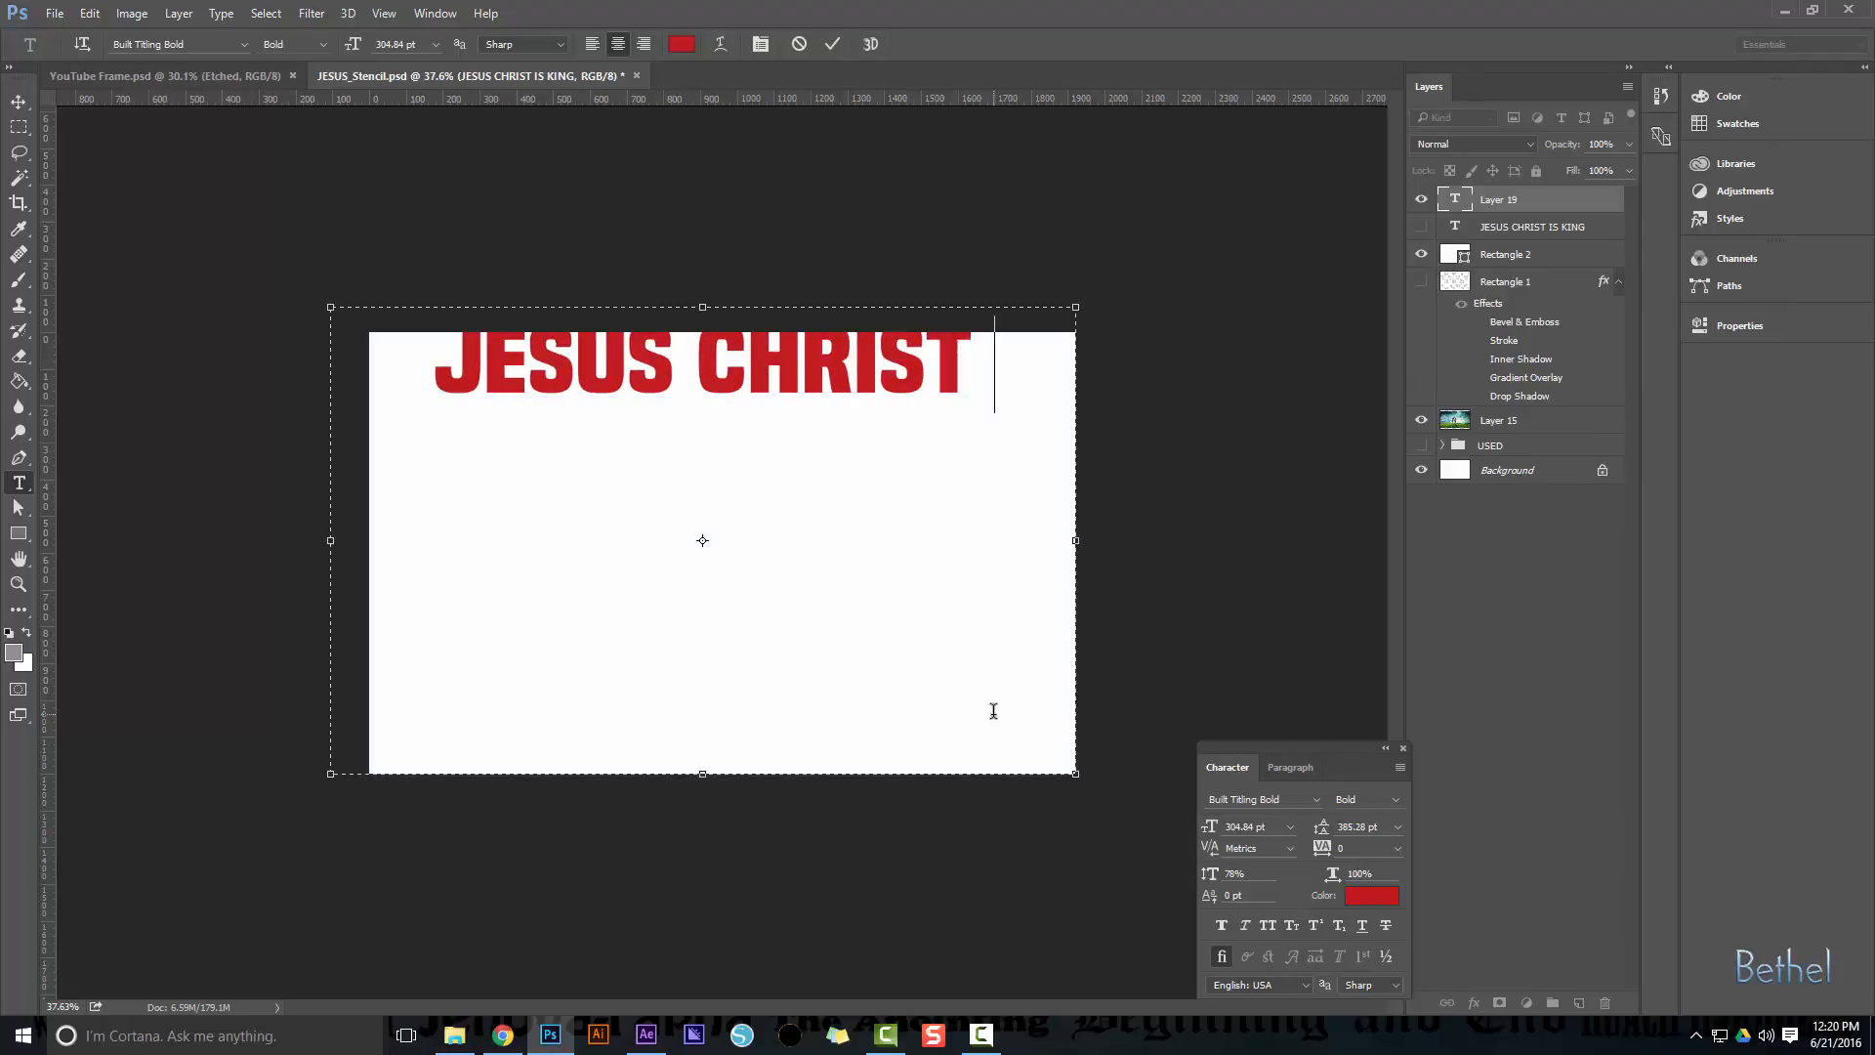
type("IS KING")
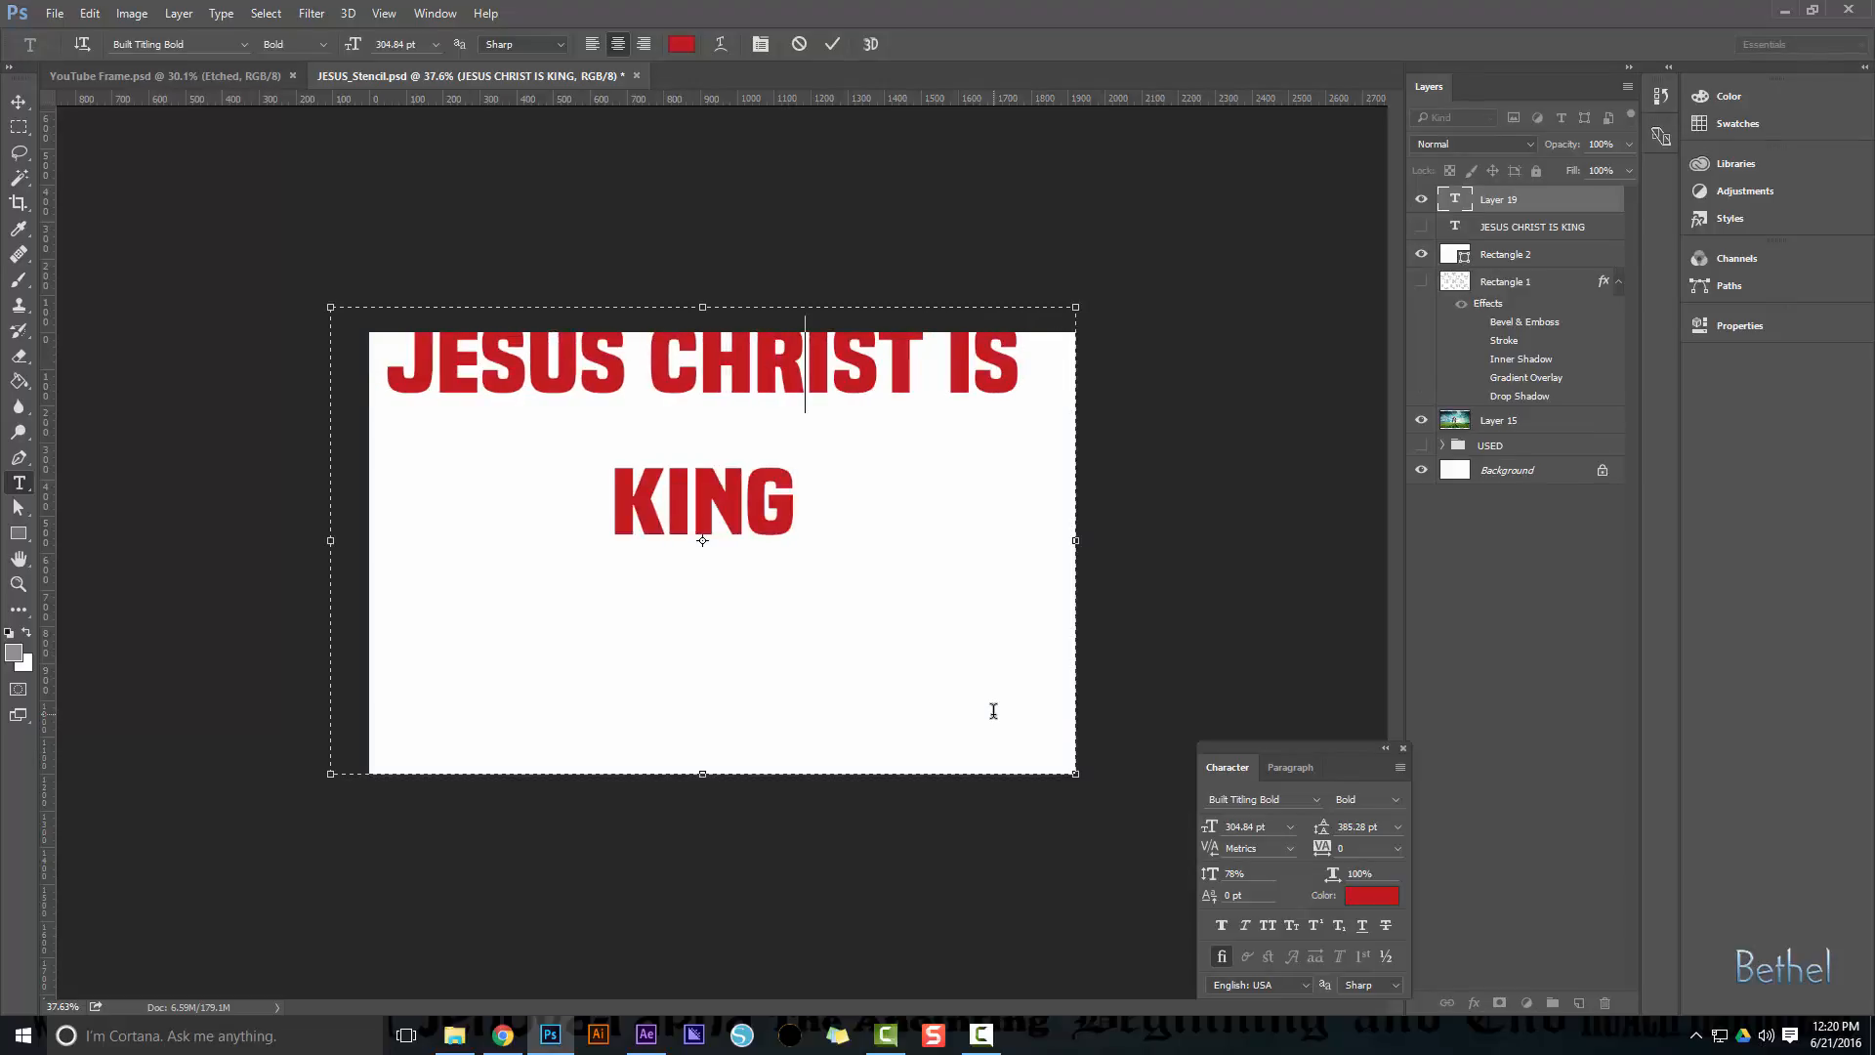
Break the new text into three lines reading JESUS, CHRIST and IS KING, and commit it
key("Left")
key("Left")
key("Return")
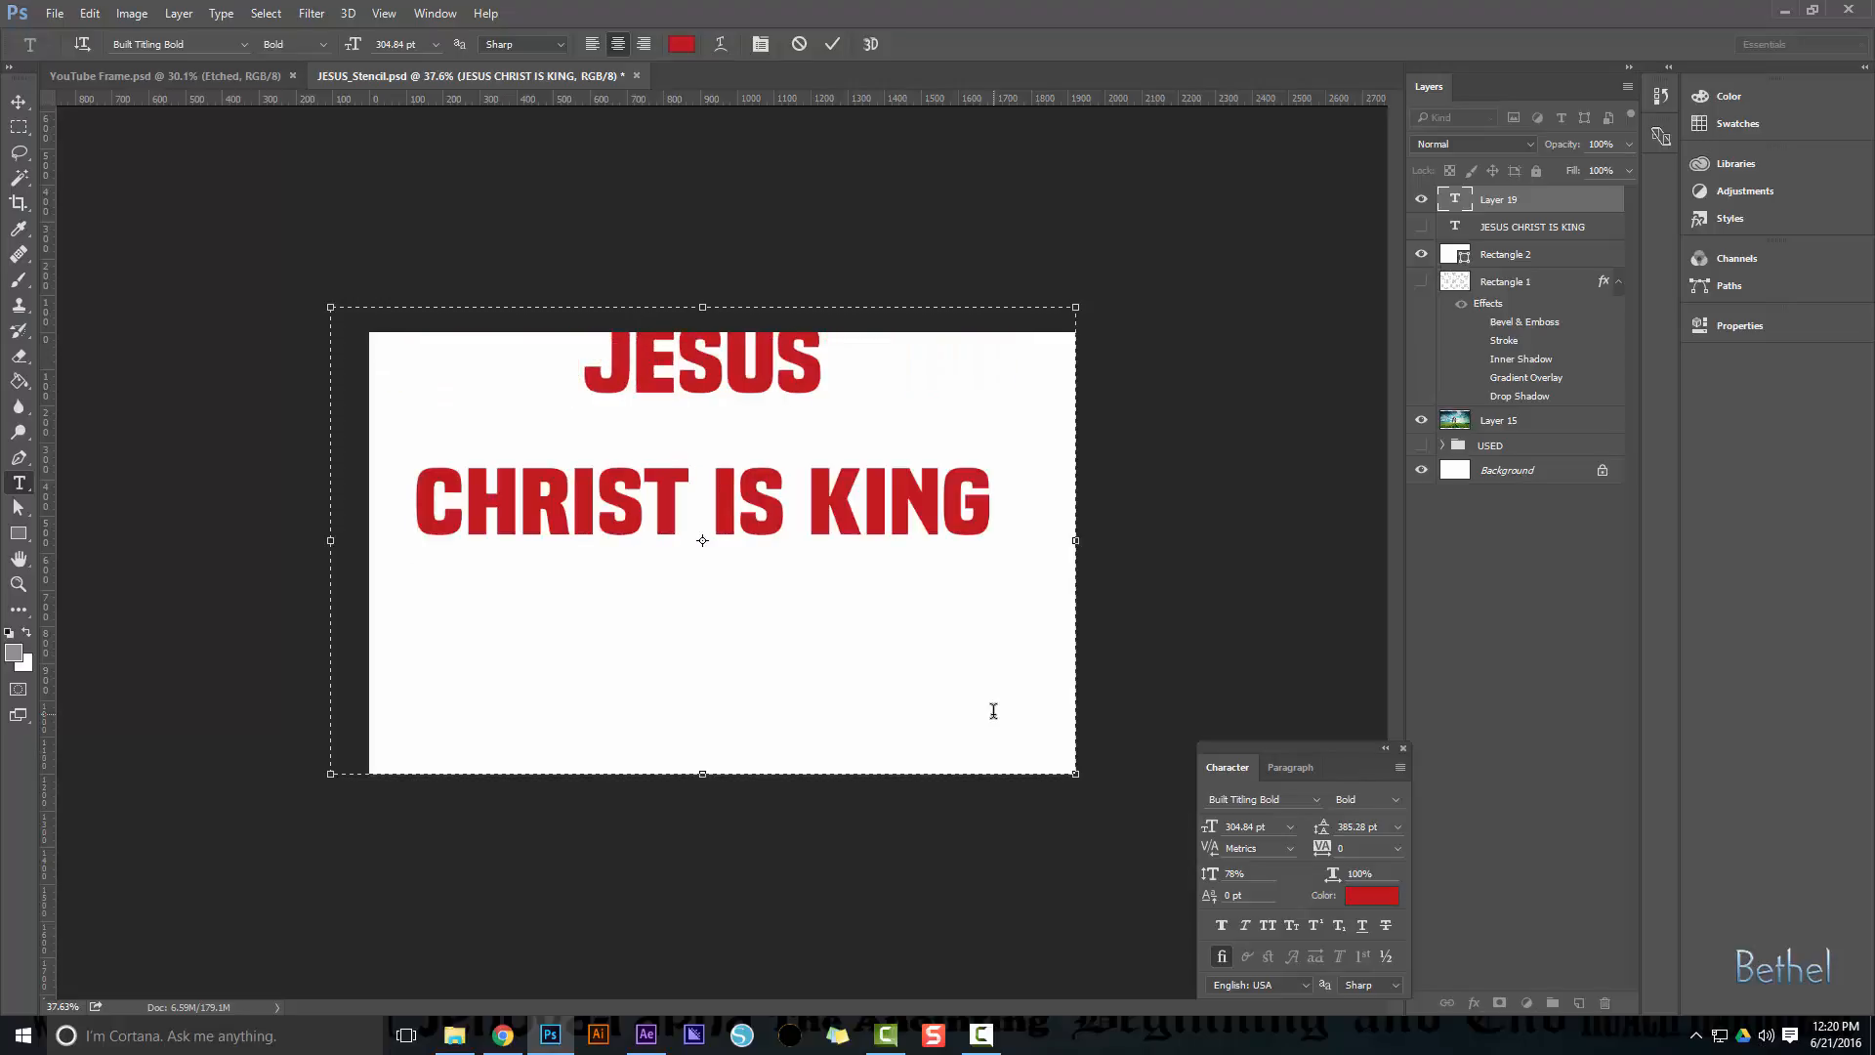
key("Right")
key("Right")
key("Right")
key("Right")
key("Right")
key("Right")
key("BackSpace")
key("Return")
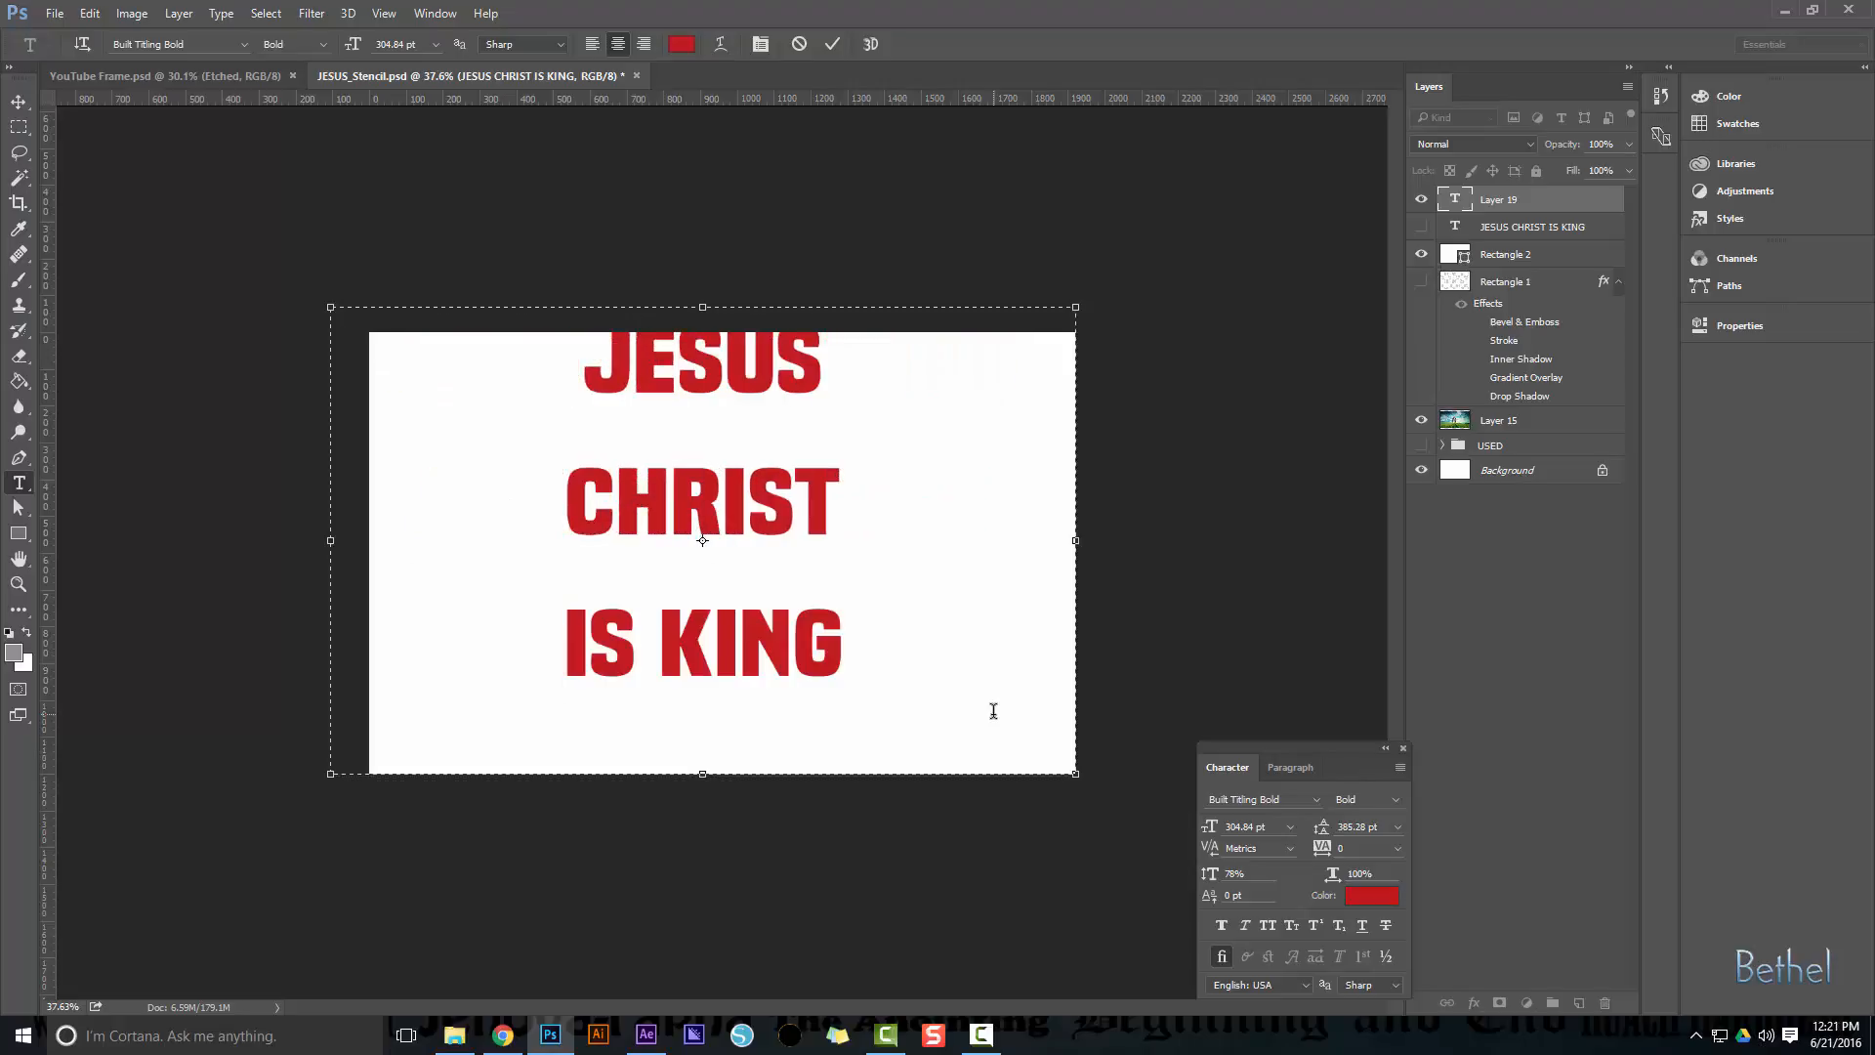
key("ctrl+Return")
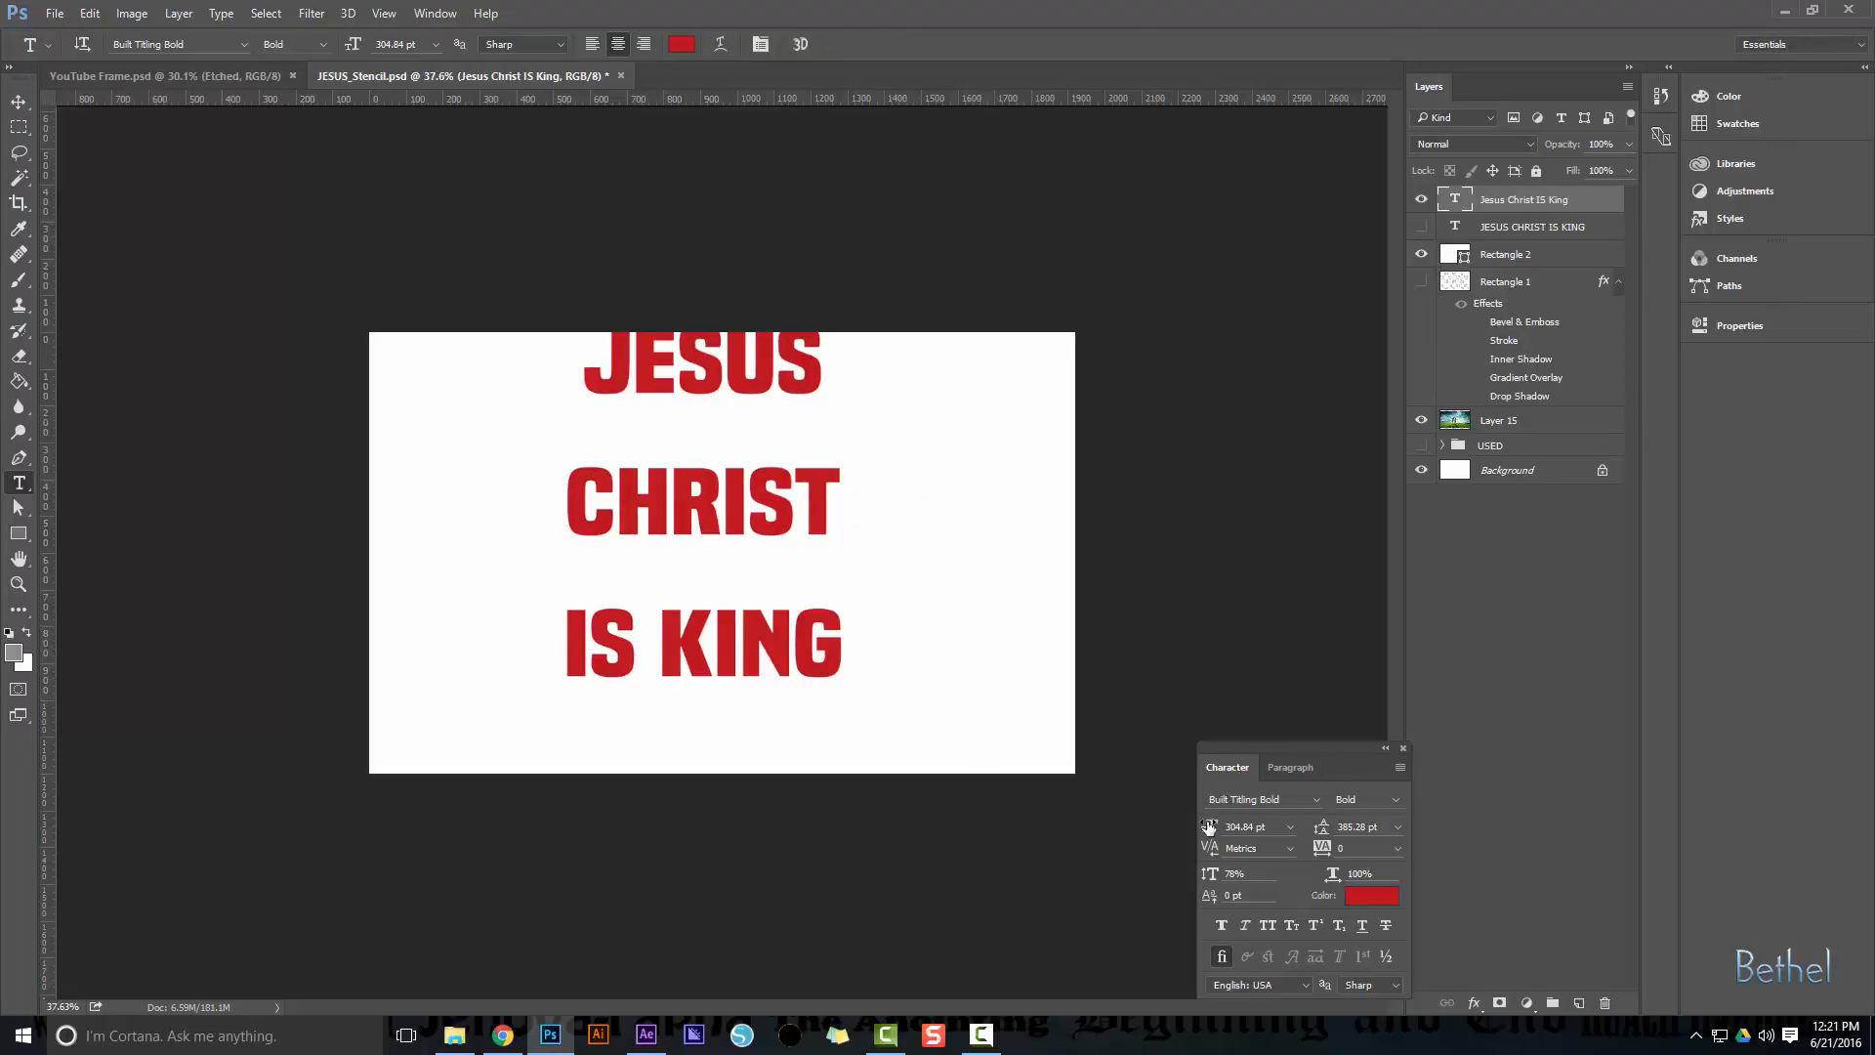
Enlarge the three-line text to 587.84 pt and shift it slightly down on the canvas
mouse_move(1209, 826)
left_mouse_down()
mouse_move(1304, 828)
mouse_move(1231, 829)
left_mouse_up()
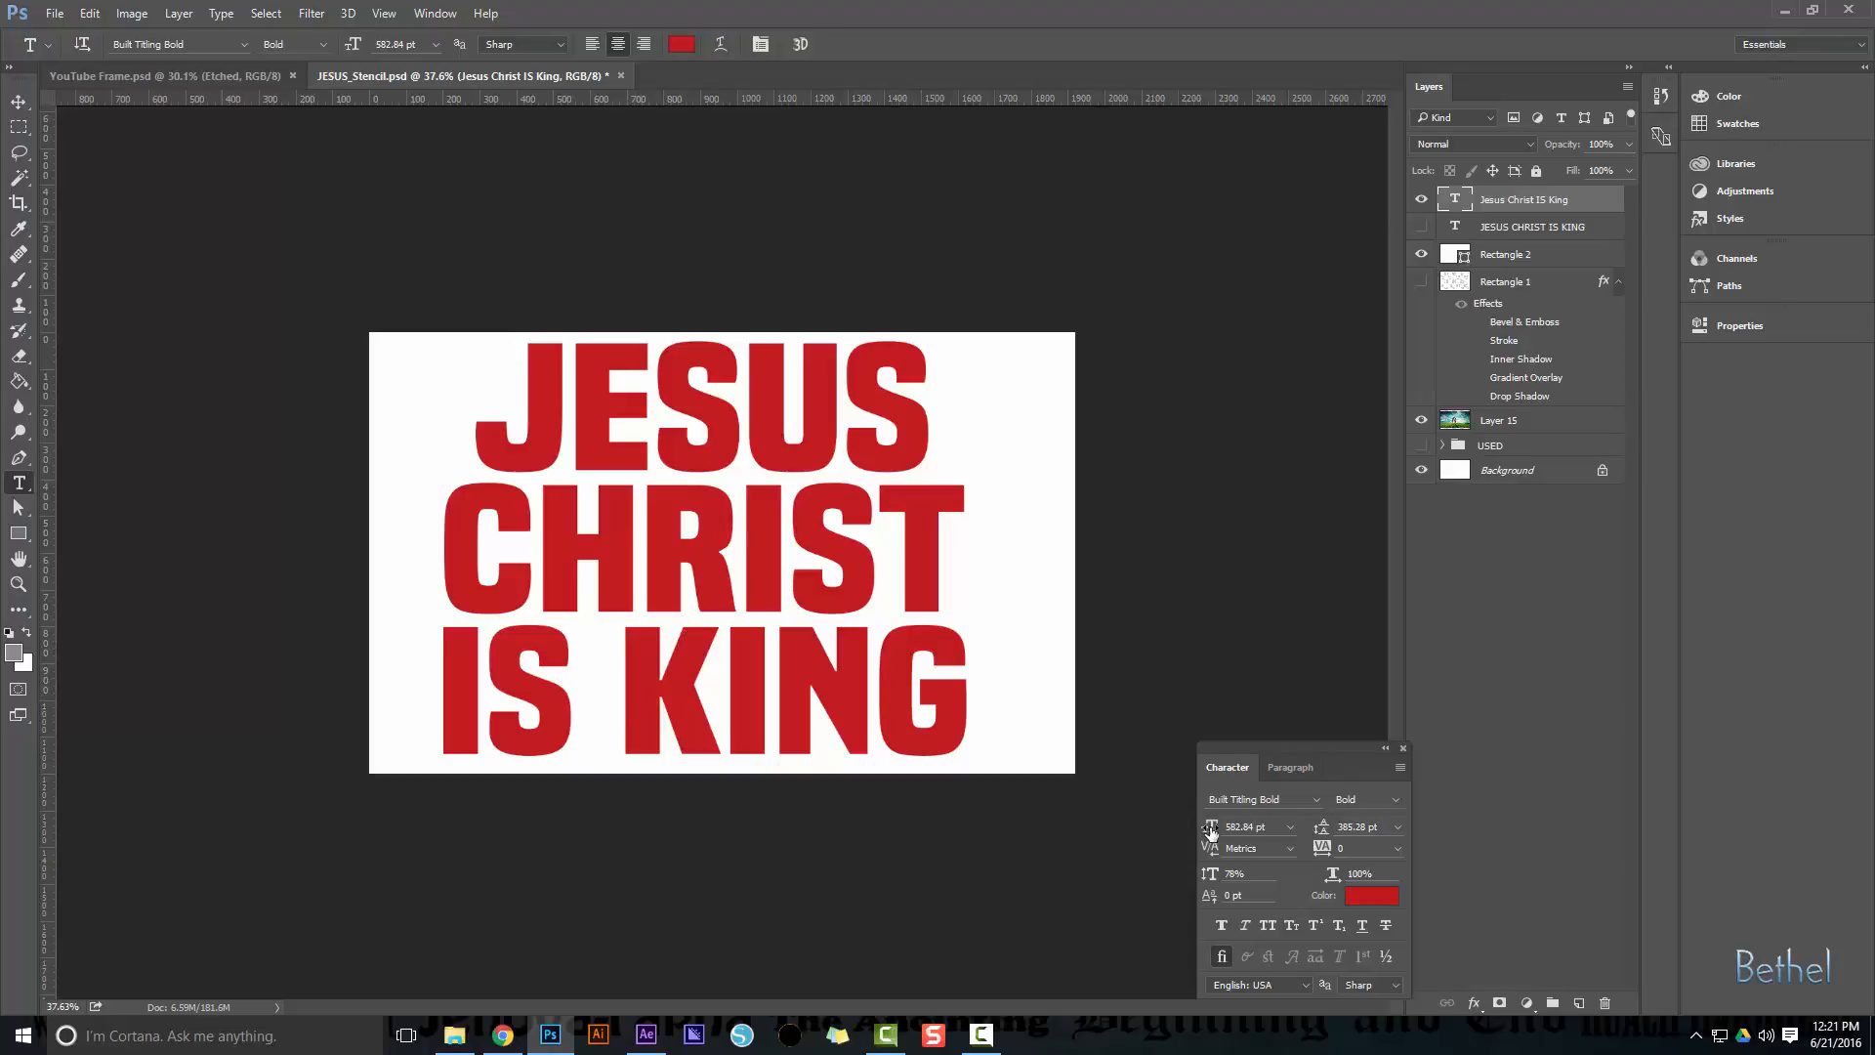
left_click_drag(1211, 833, 1214, 831)
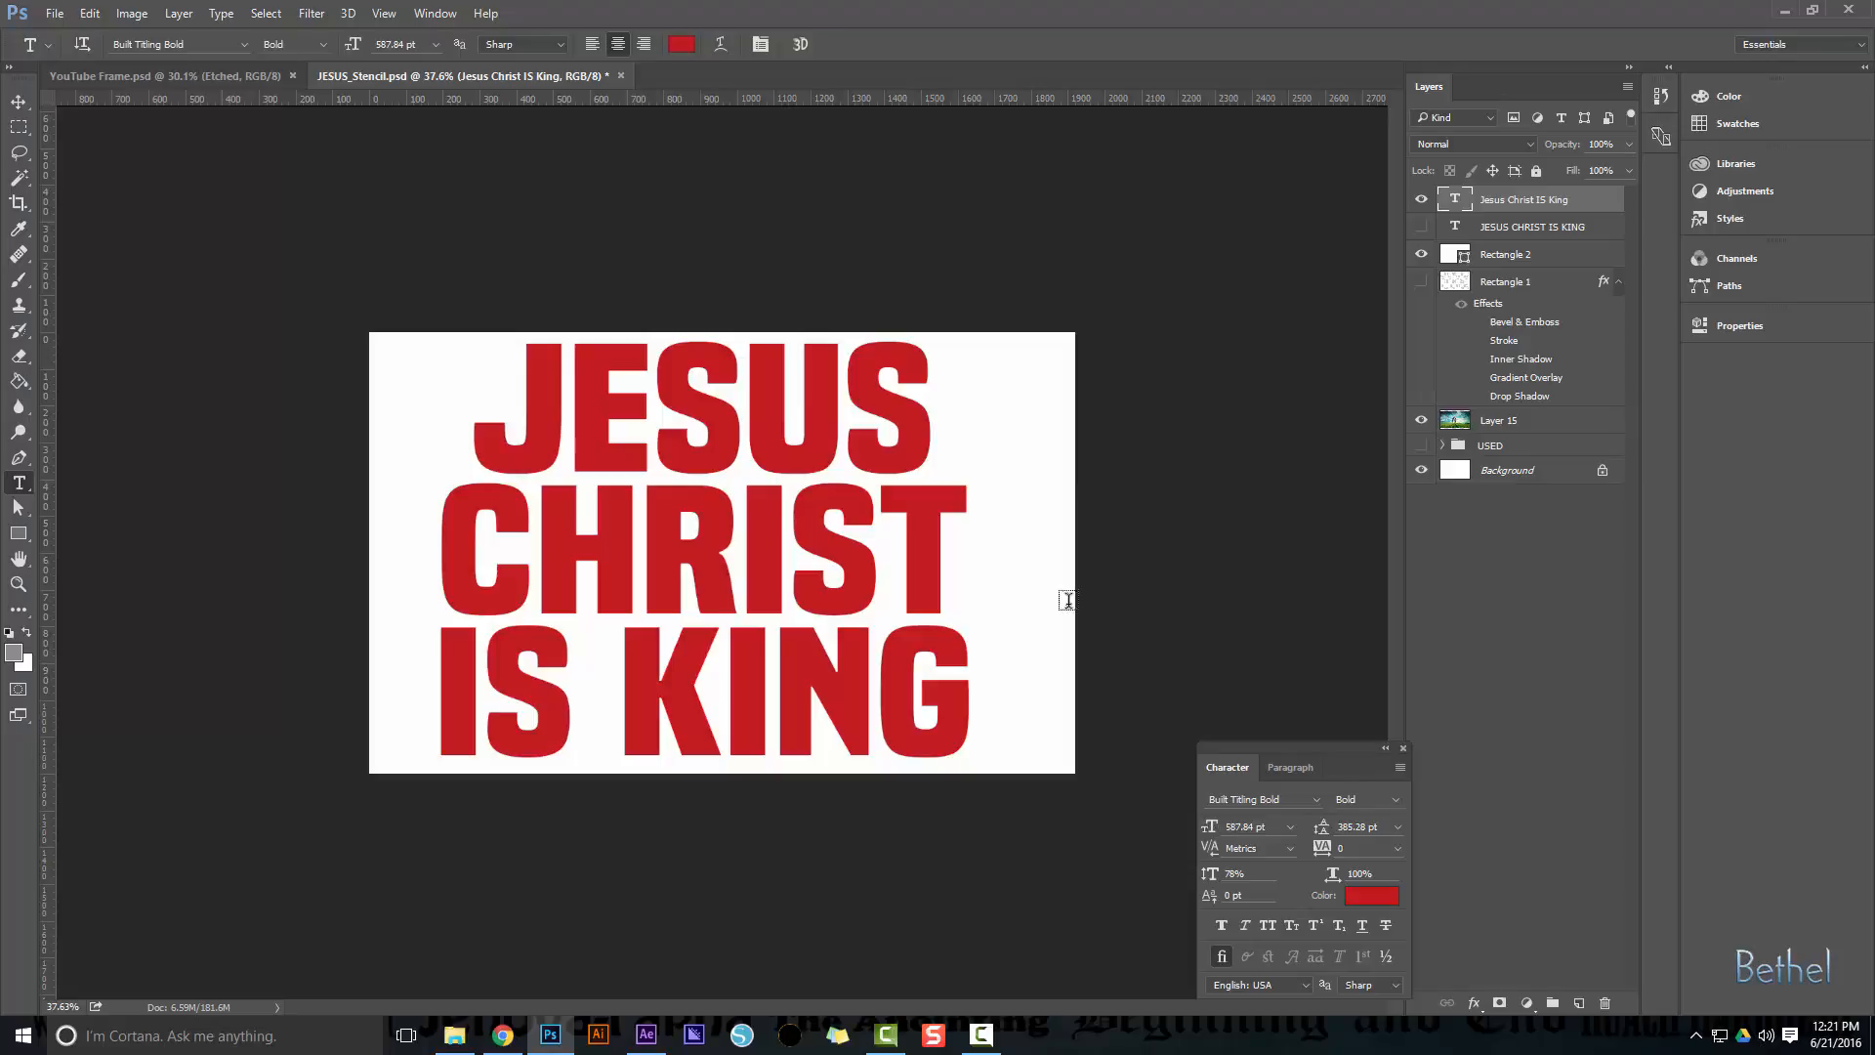
key("v")
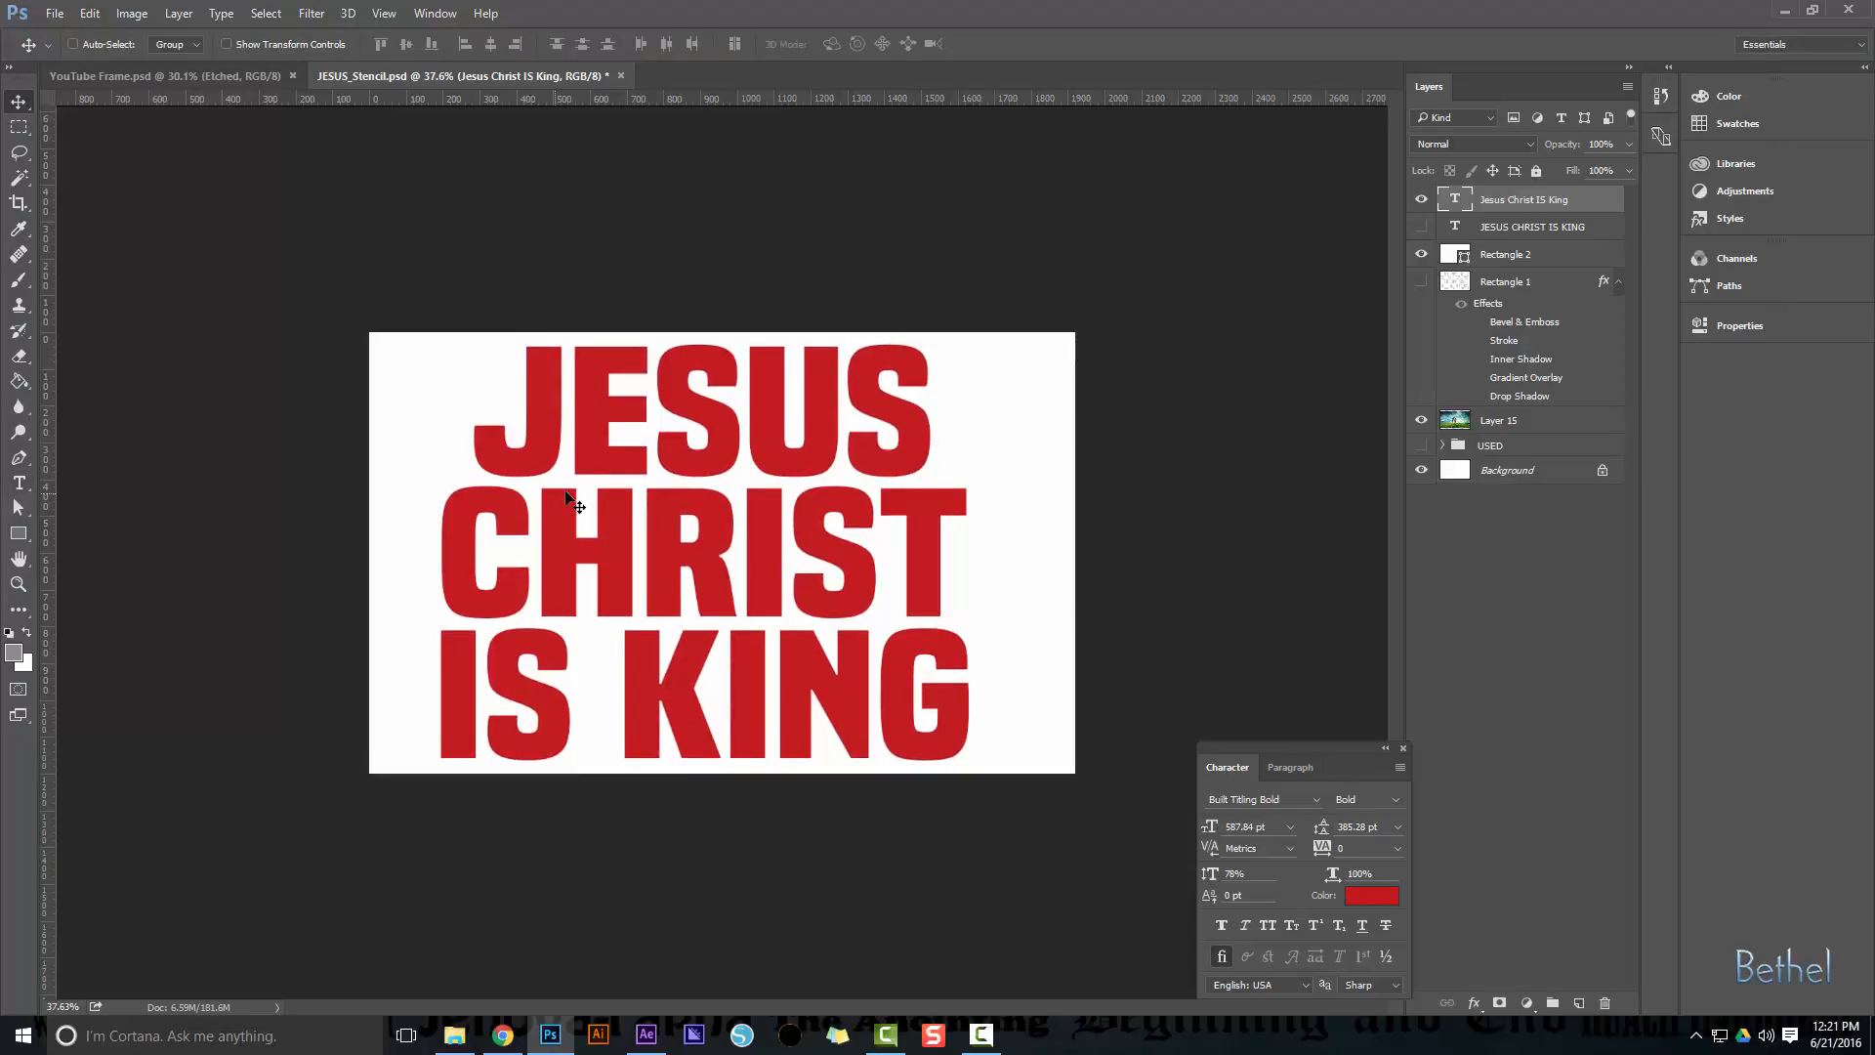
Widen the word JESUS to 146% horizontal scale and narrow the text box to the 1920 px canvas width
key("t")
left_click_drag(898, 442, 504, 437)
left_click_drag(1331, 877, 1366, 882)
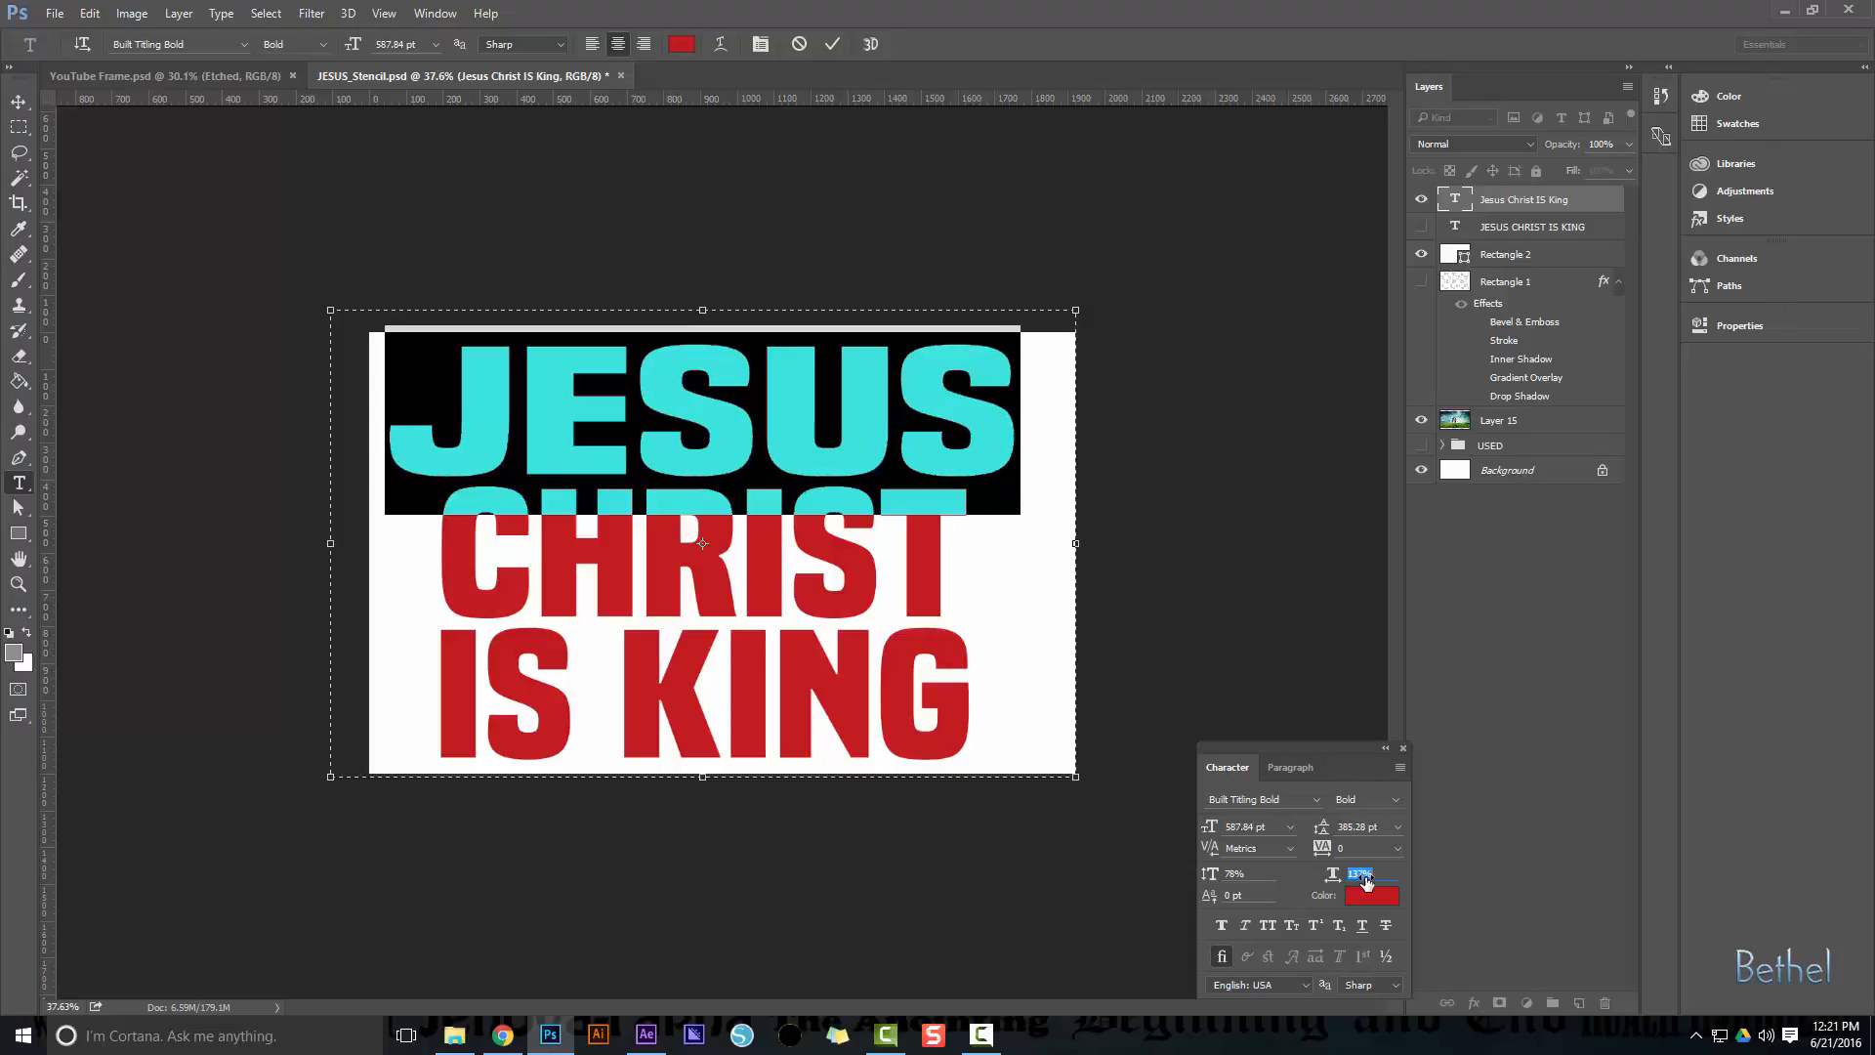
left_click(473, 459)
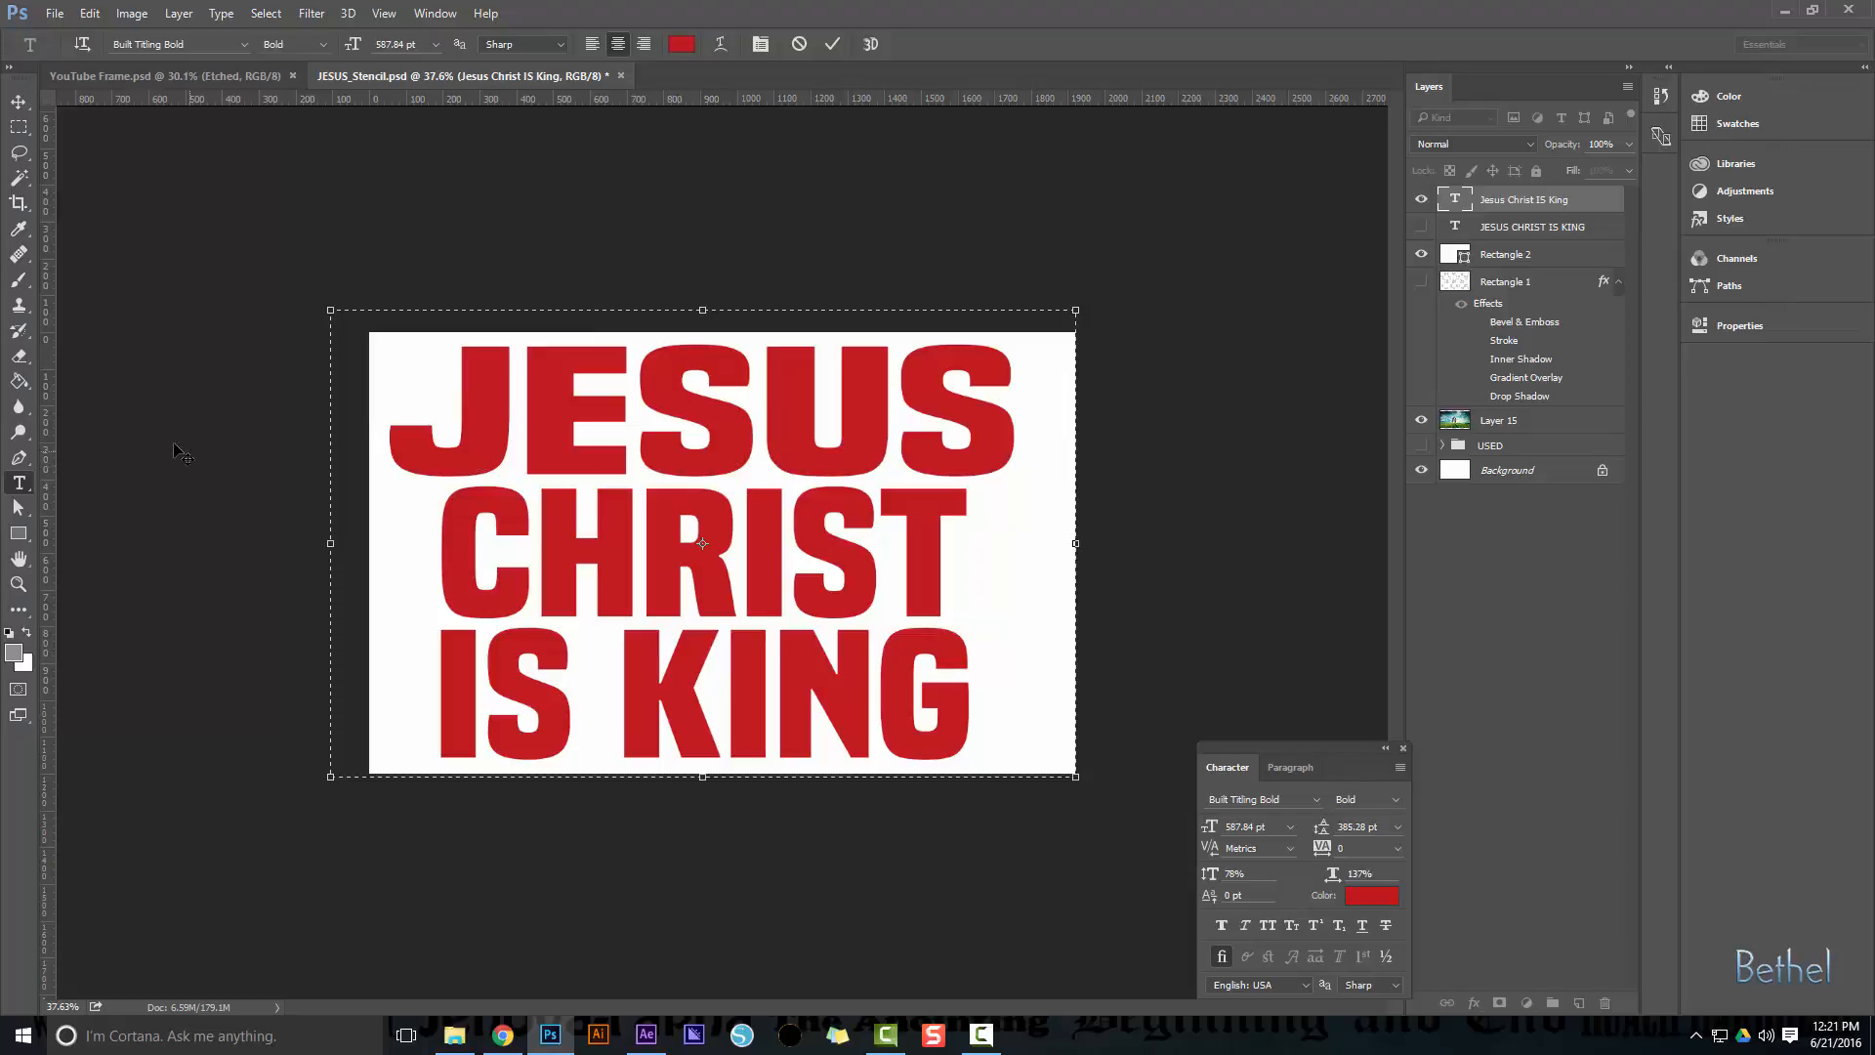
left_click_drag(330, 543, 366, 544)
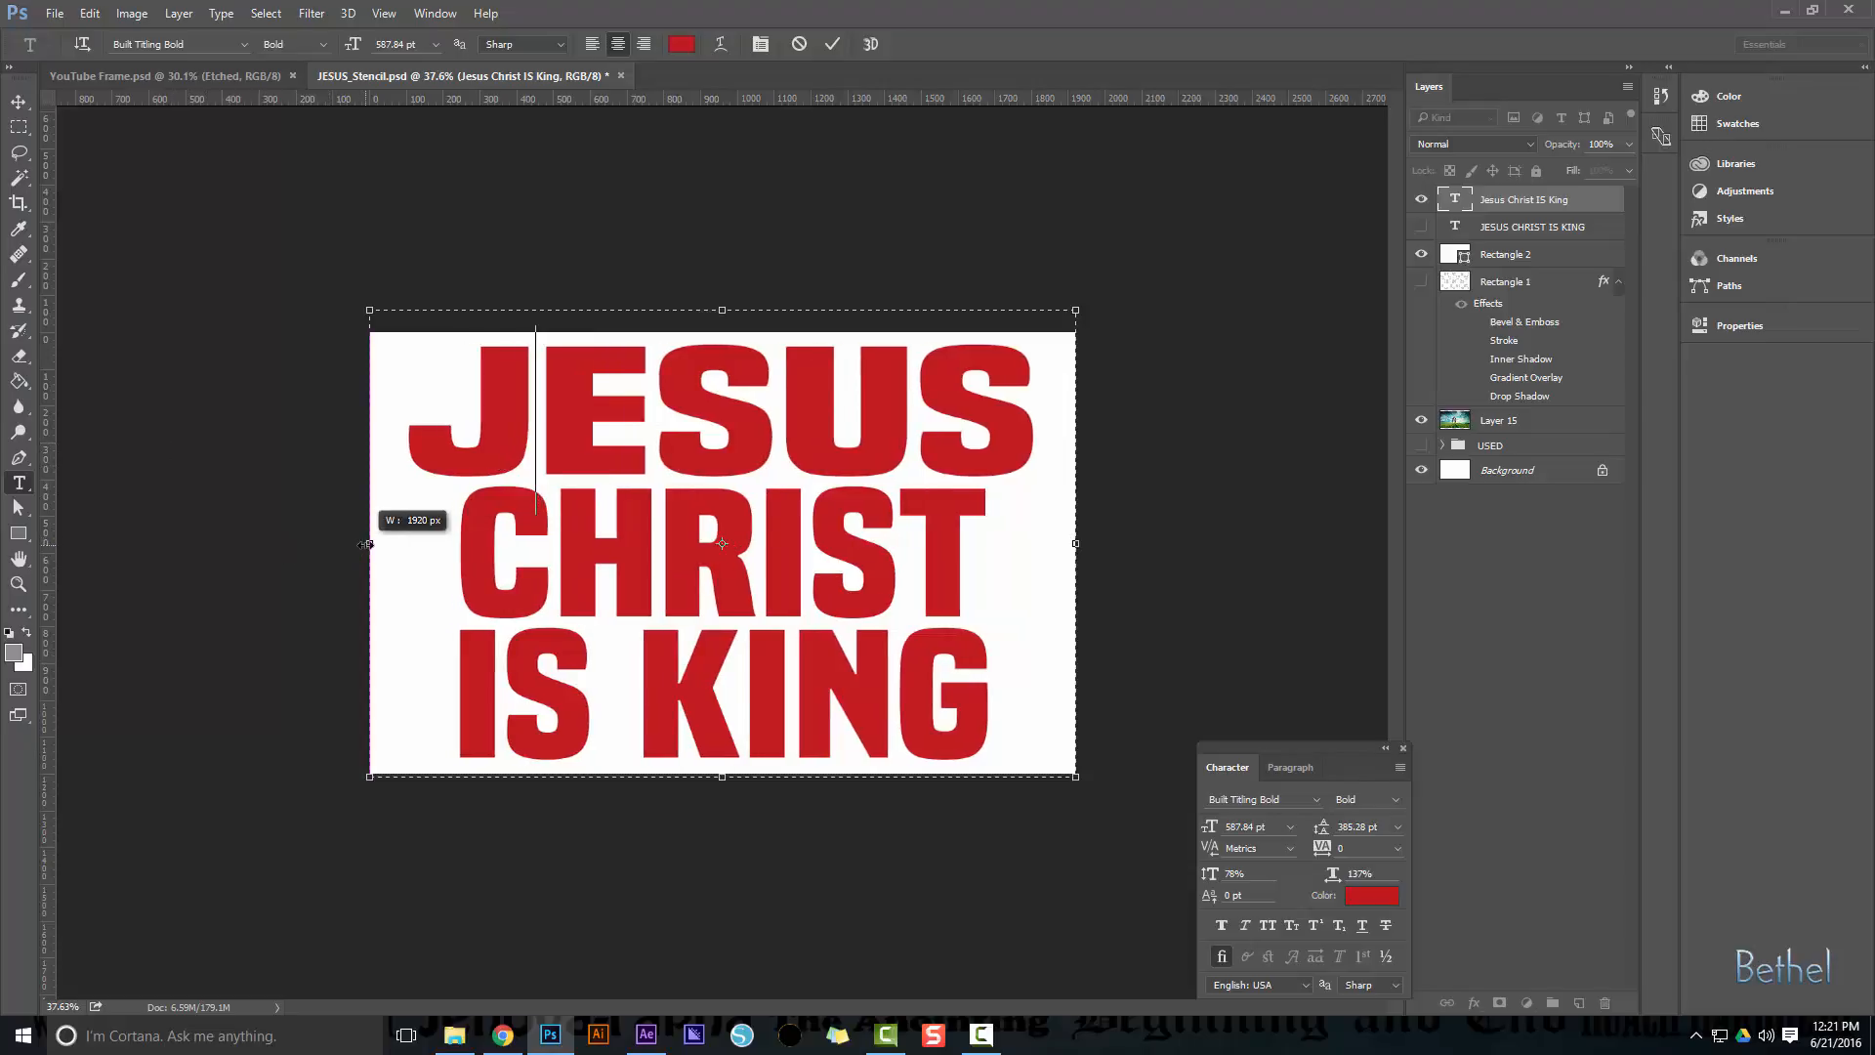
left_click(696, 430)
left_click_drag(1025, 434, 410, 430)
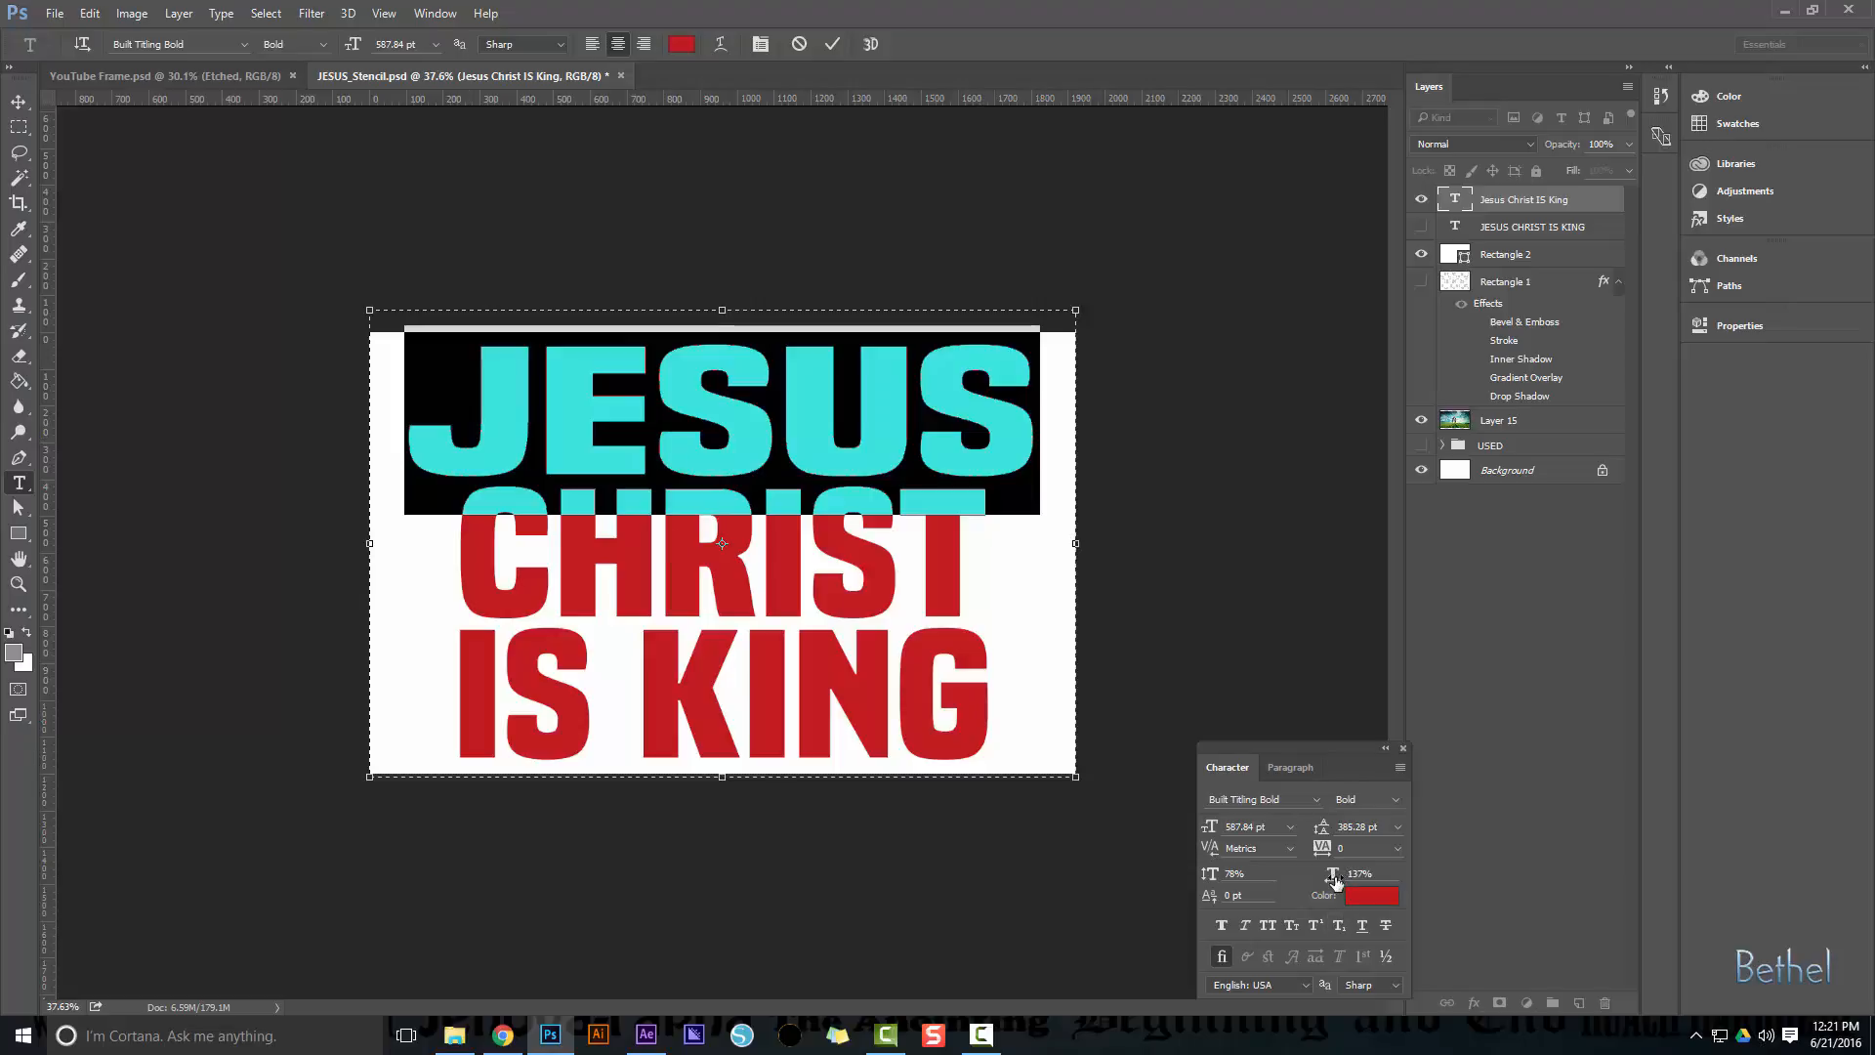
left_click_drag(1336, 880, 1338, 881)
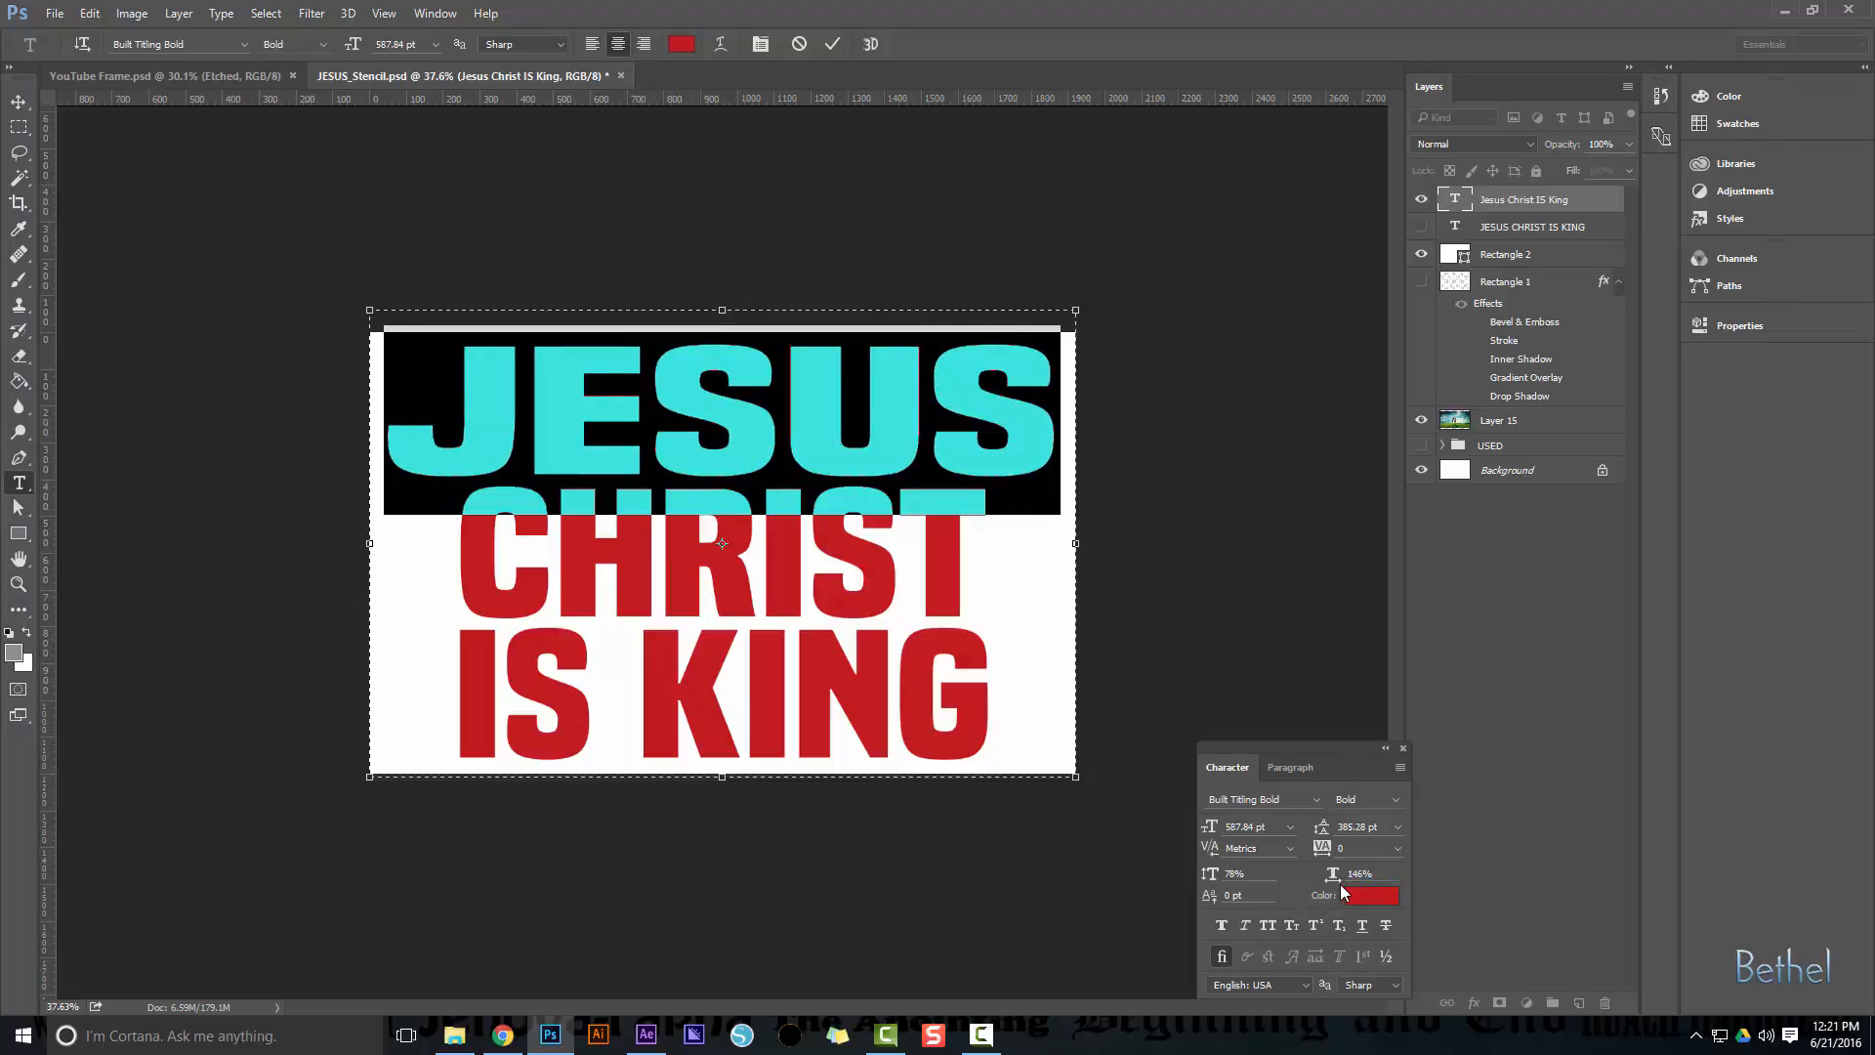
Increase the horizontal scale of the word CHRIST until it is nearly as wide as JESUS
left_click_drag(964, 566, 478, 536)
left_click_drag(1340, 877, 1359, 877)
left_click(958, 762)
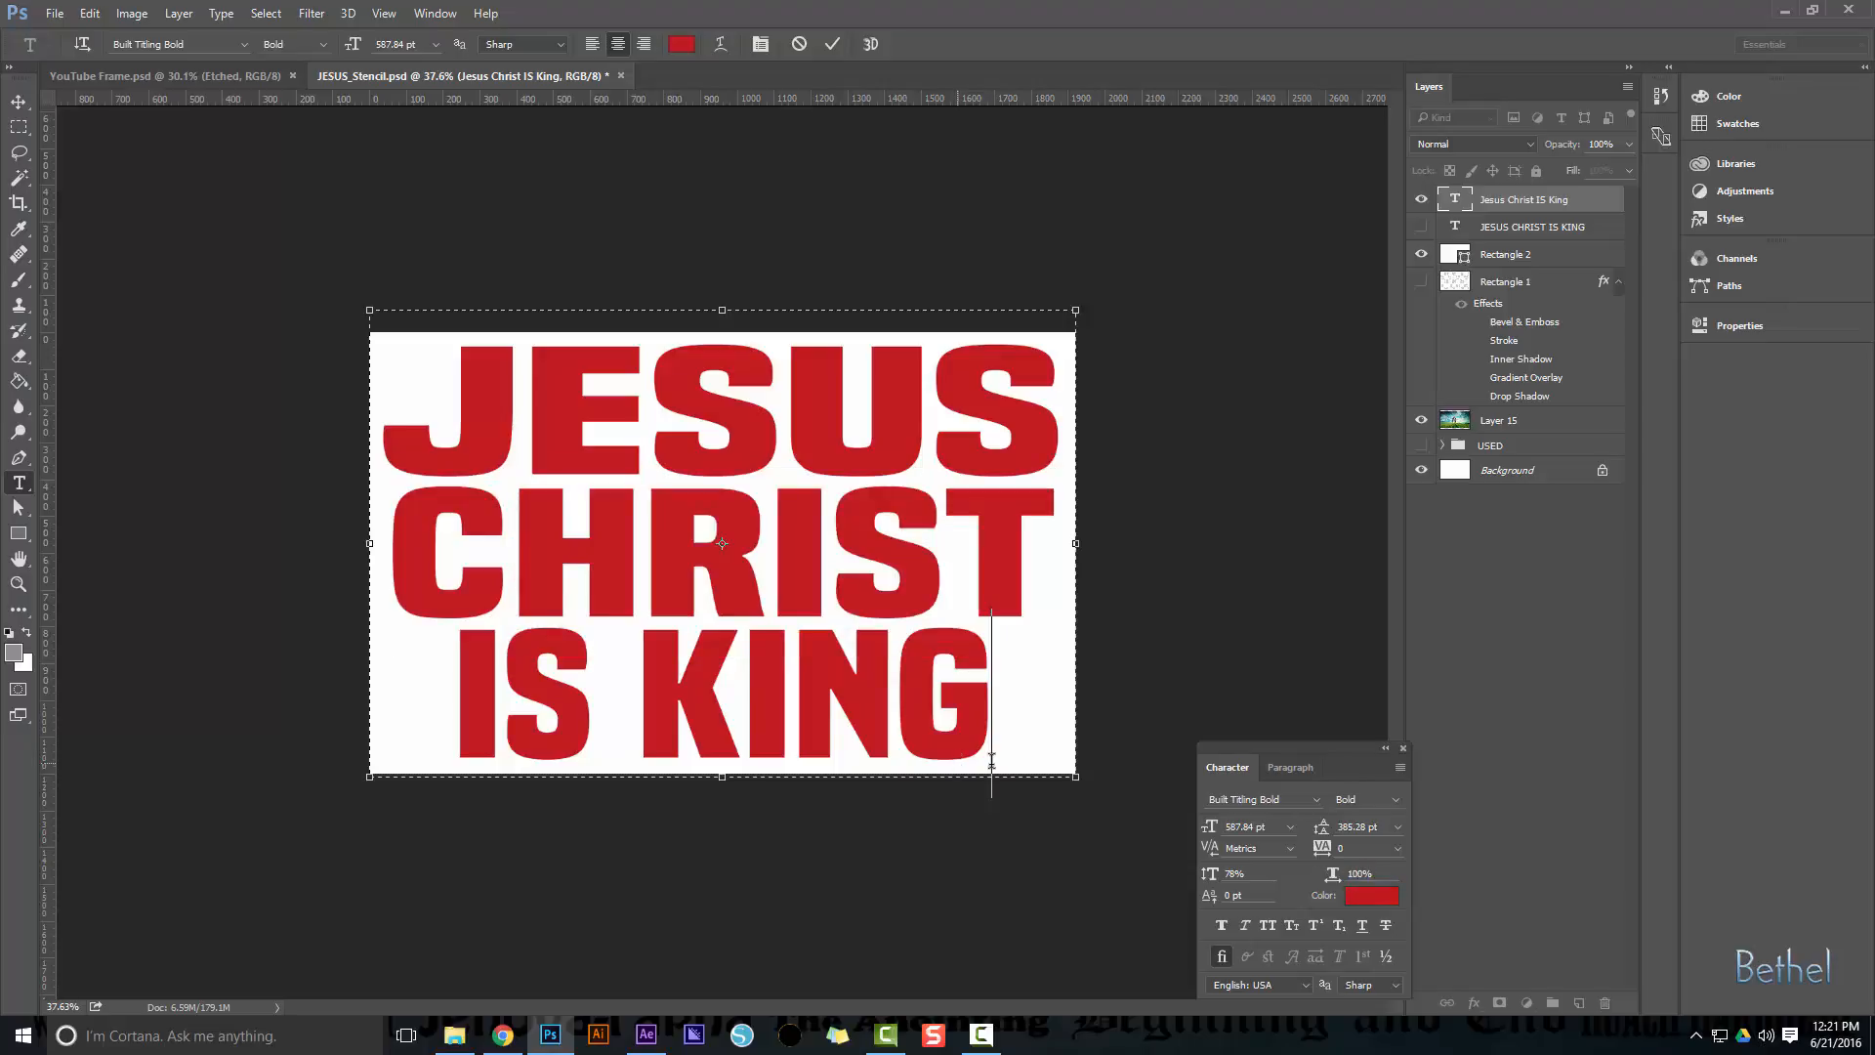
Tighten the gap between IS and KING with a kerning of -100
left_click(628, 699)
key("alt+Left")
key("alt+Left")
key("alt+Left")
key("alt+Left")
key("alt+Left")
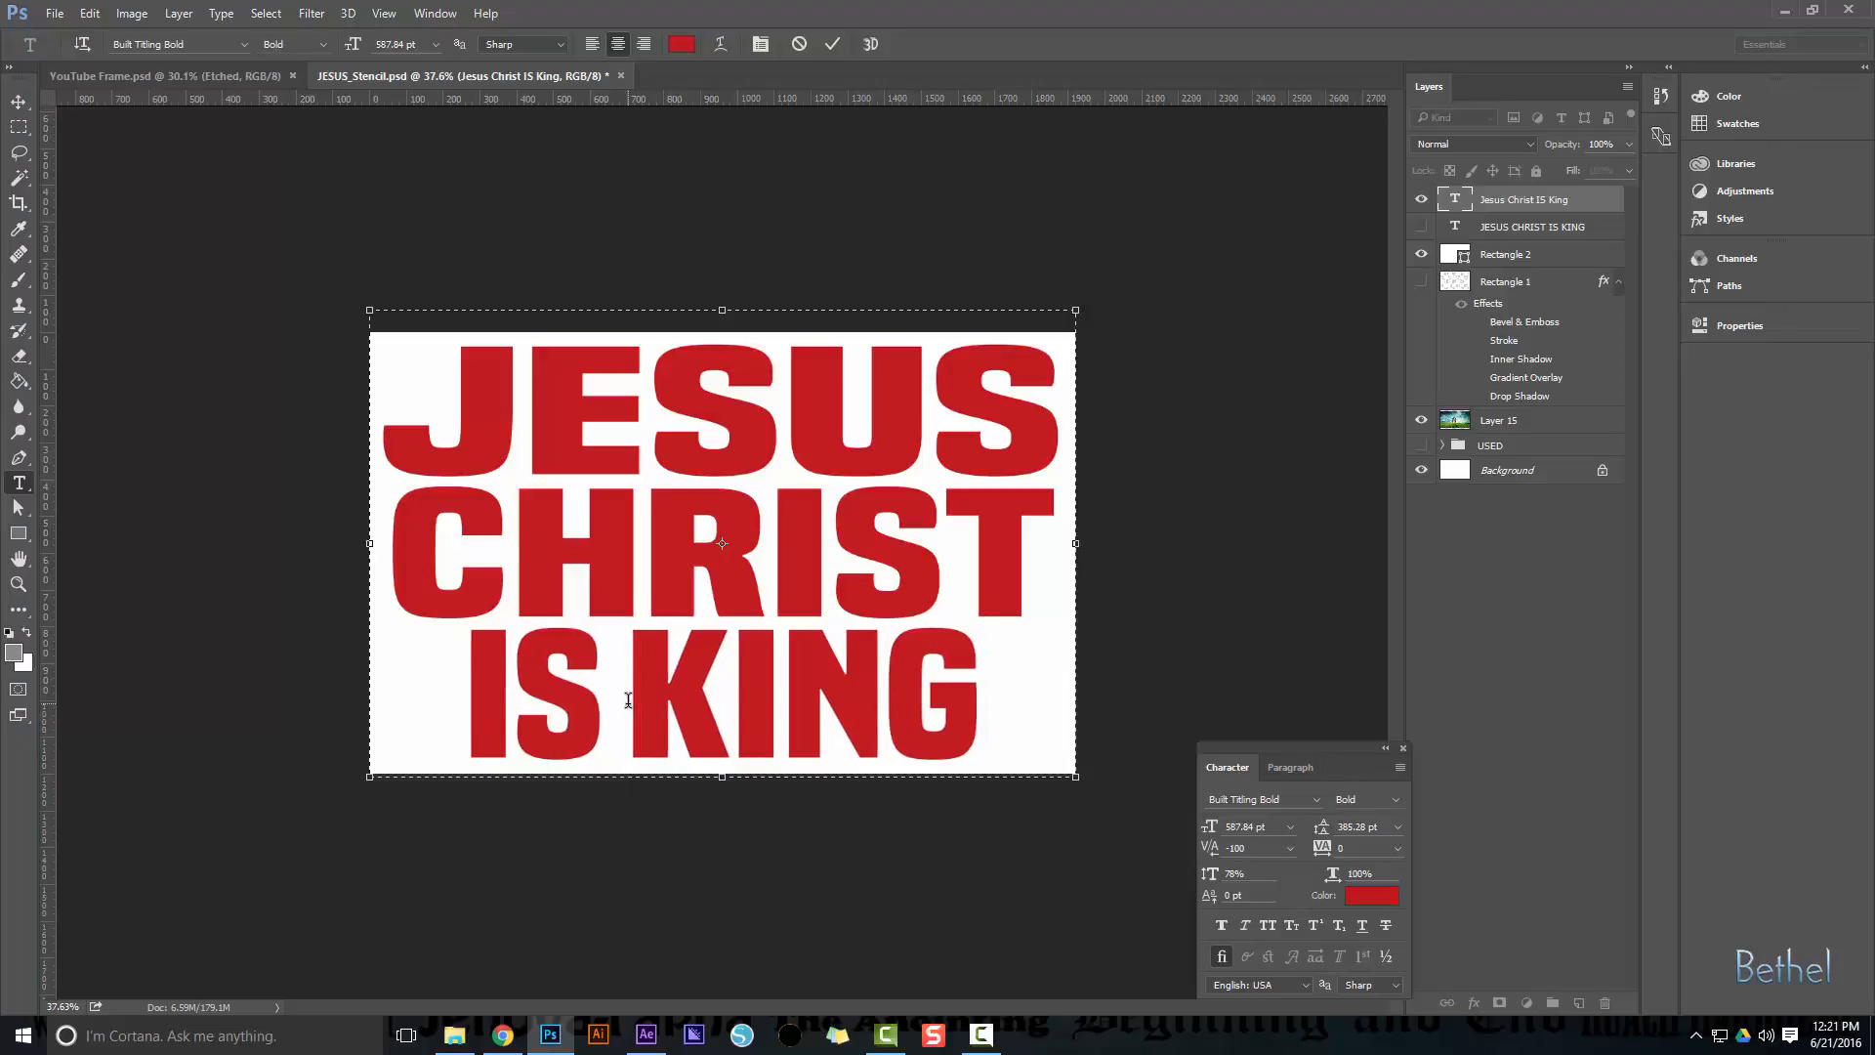
Set the horizontal scale of the IS KING line to 129% and commit the text
left_click_drag(981, 710, 406, 712)
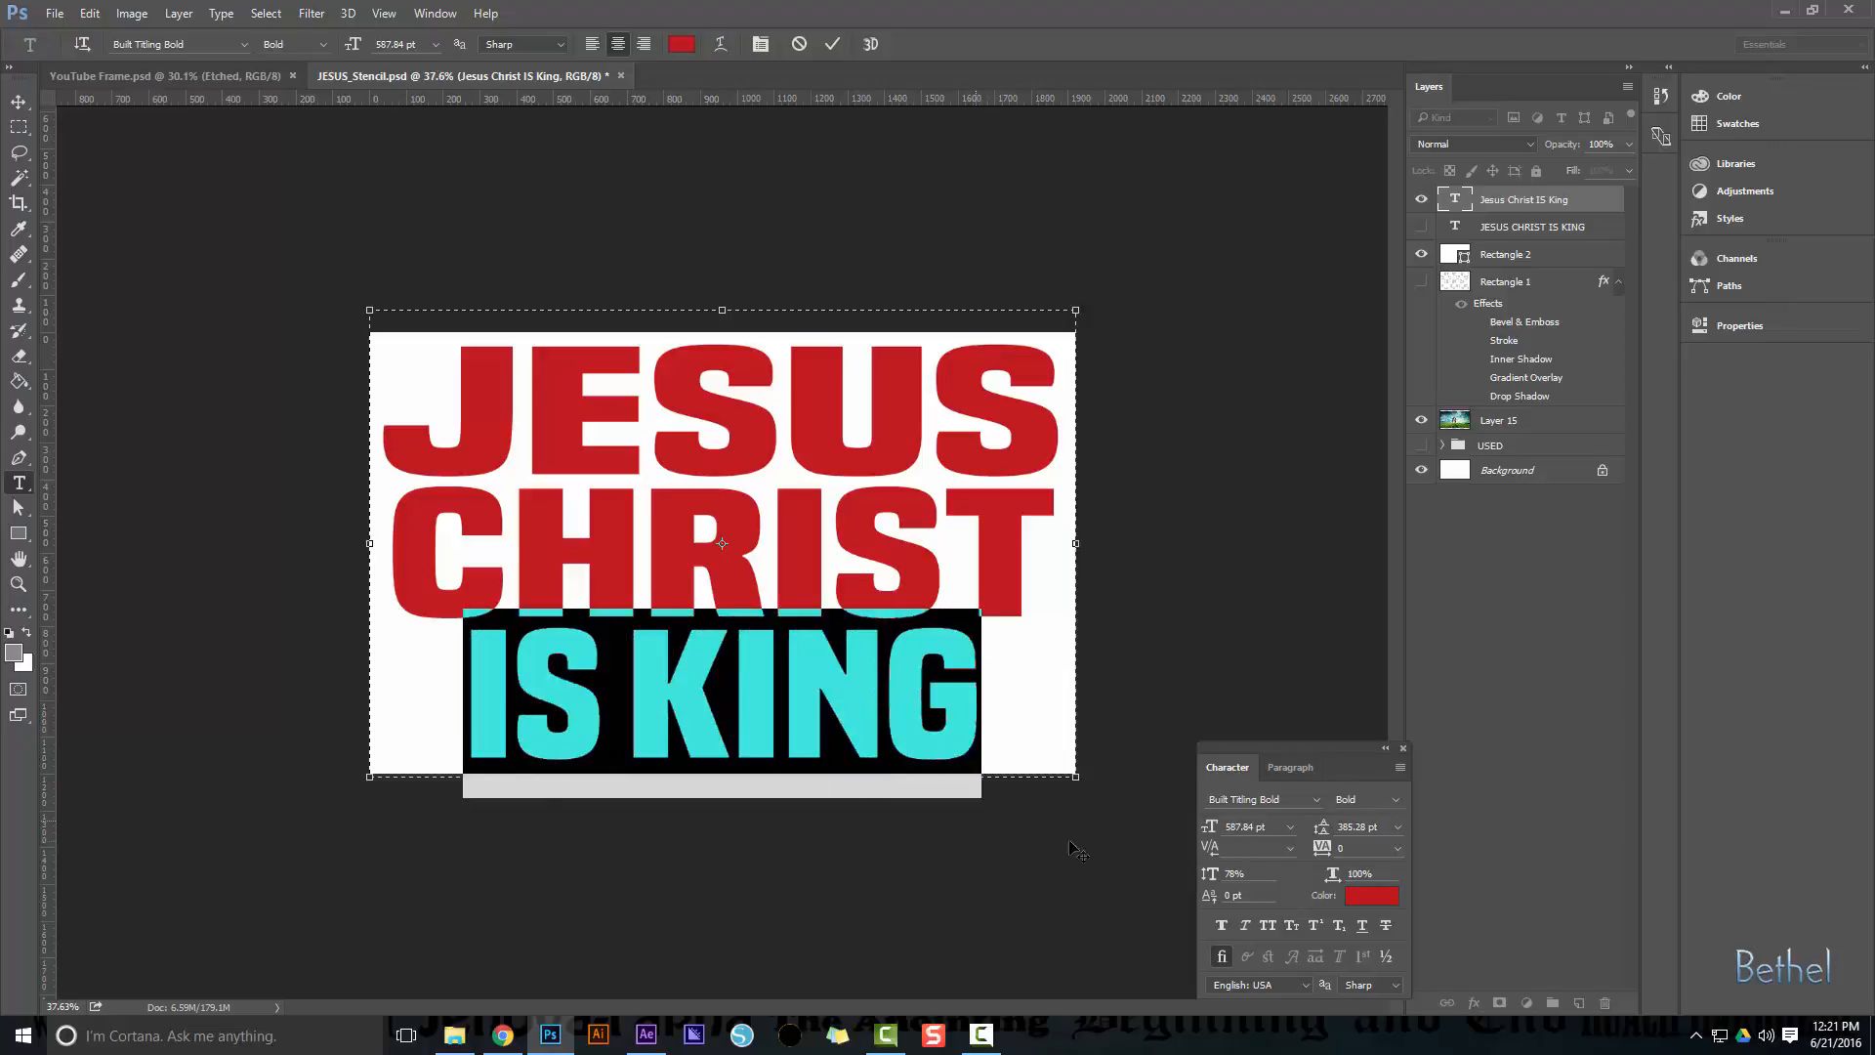
left_click_drag(1337, 879, 1366, 883)
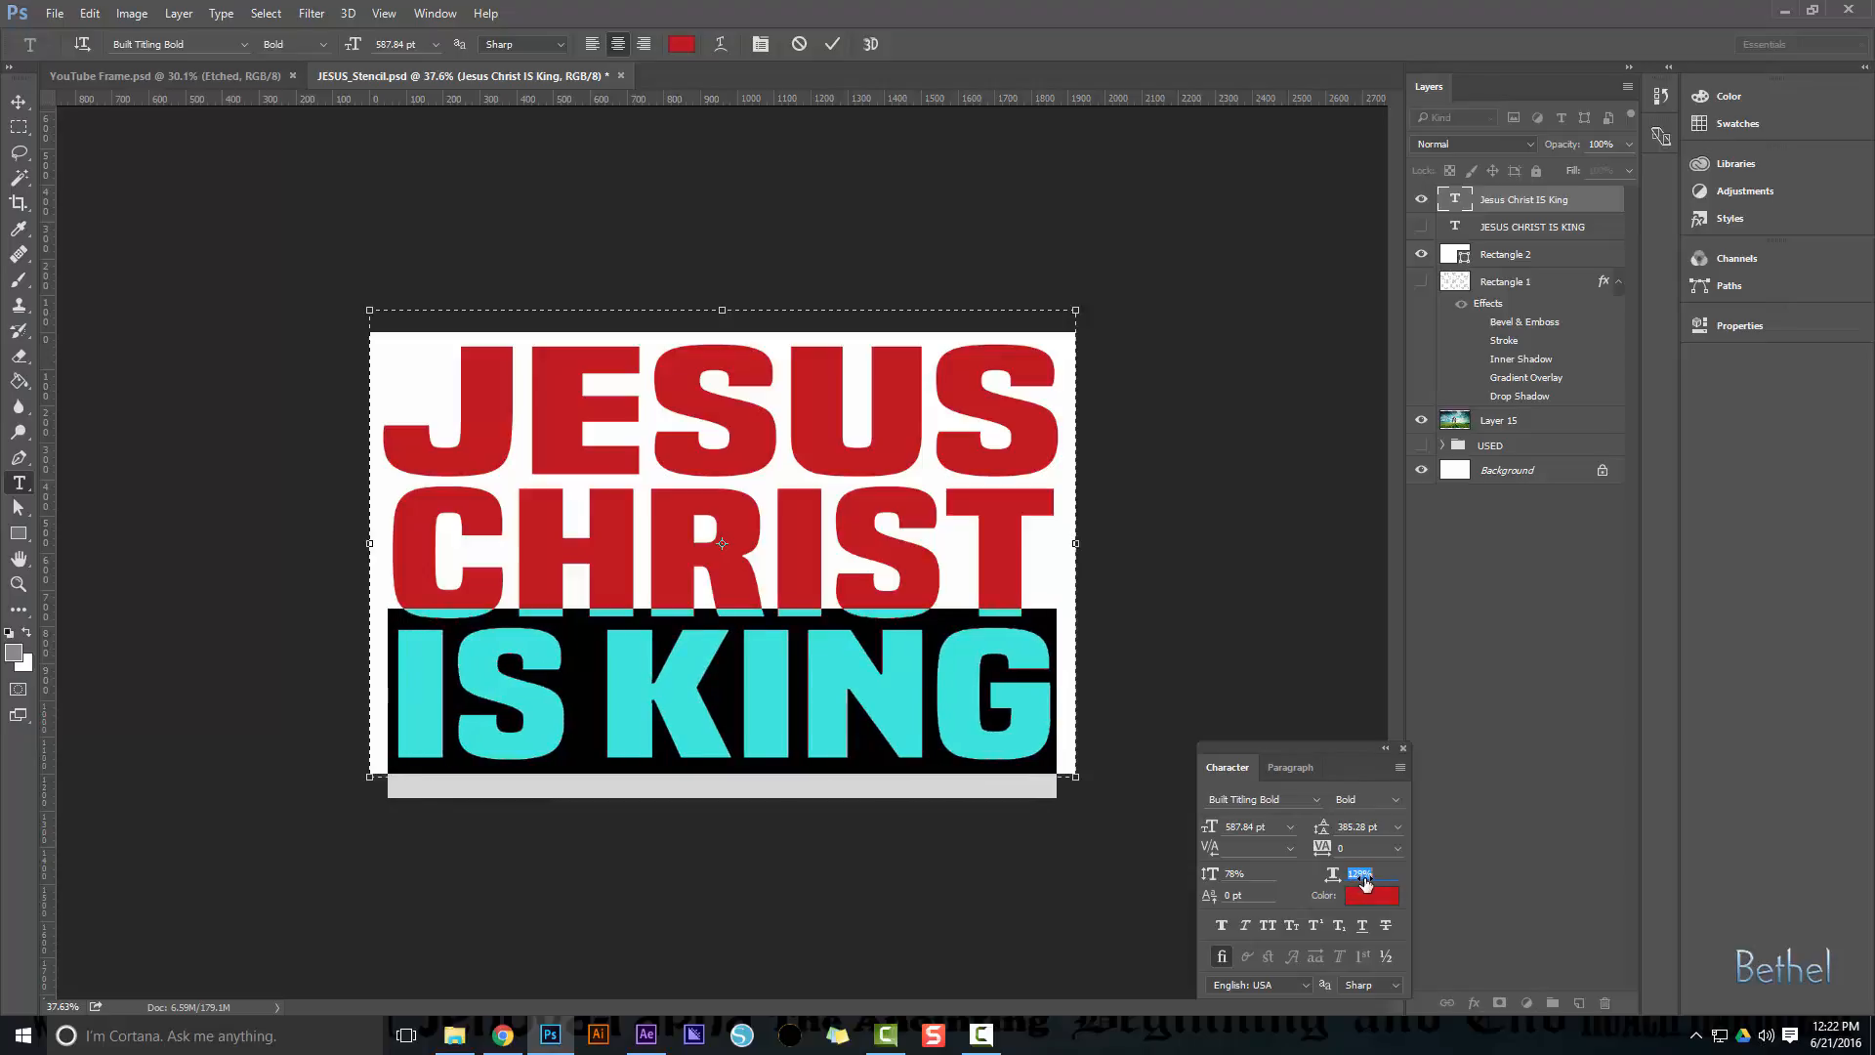
left_click(979, 681)
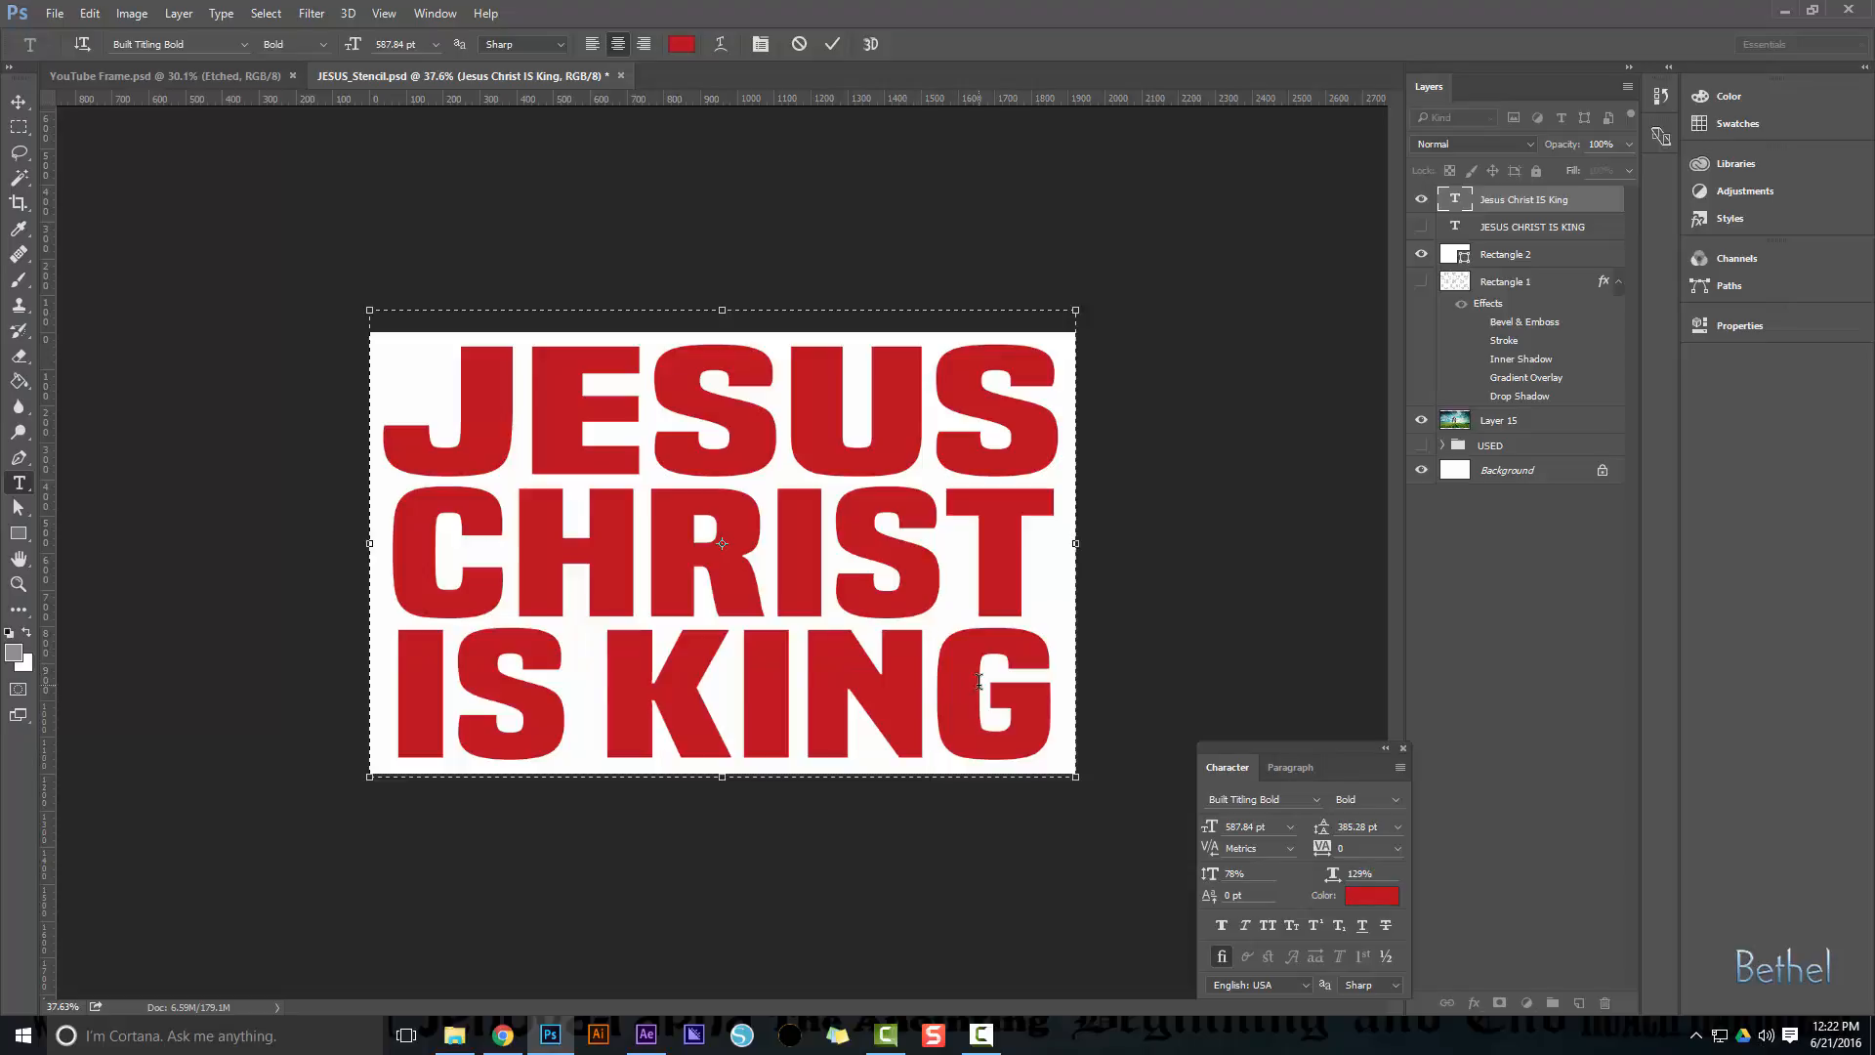
key("ctrl+Return")
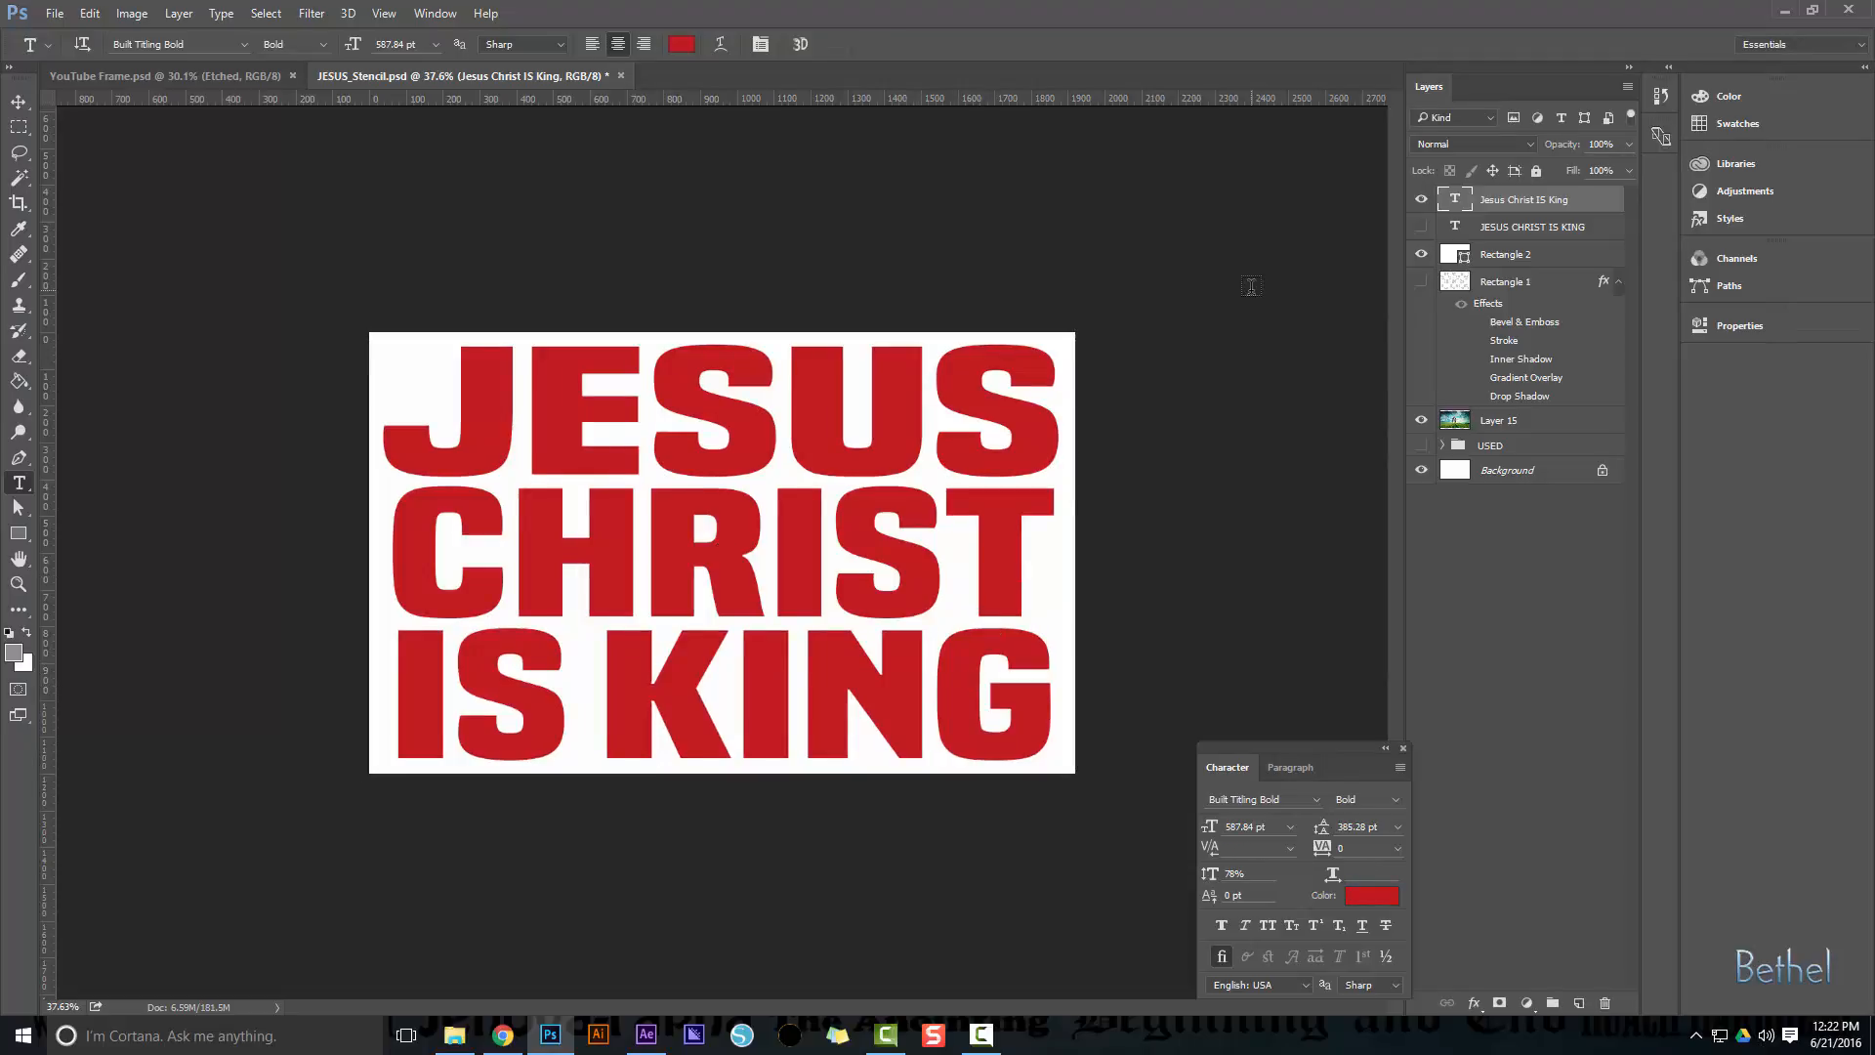
Compare the new text with the older text layer, then move the new layer directly above Rectangle 2
left_click(1421, 226)
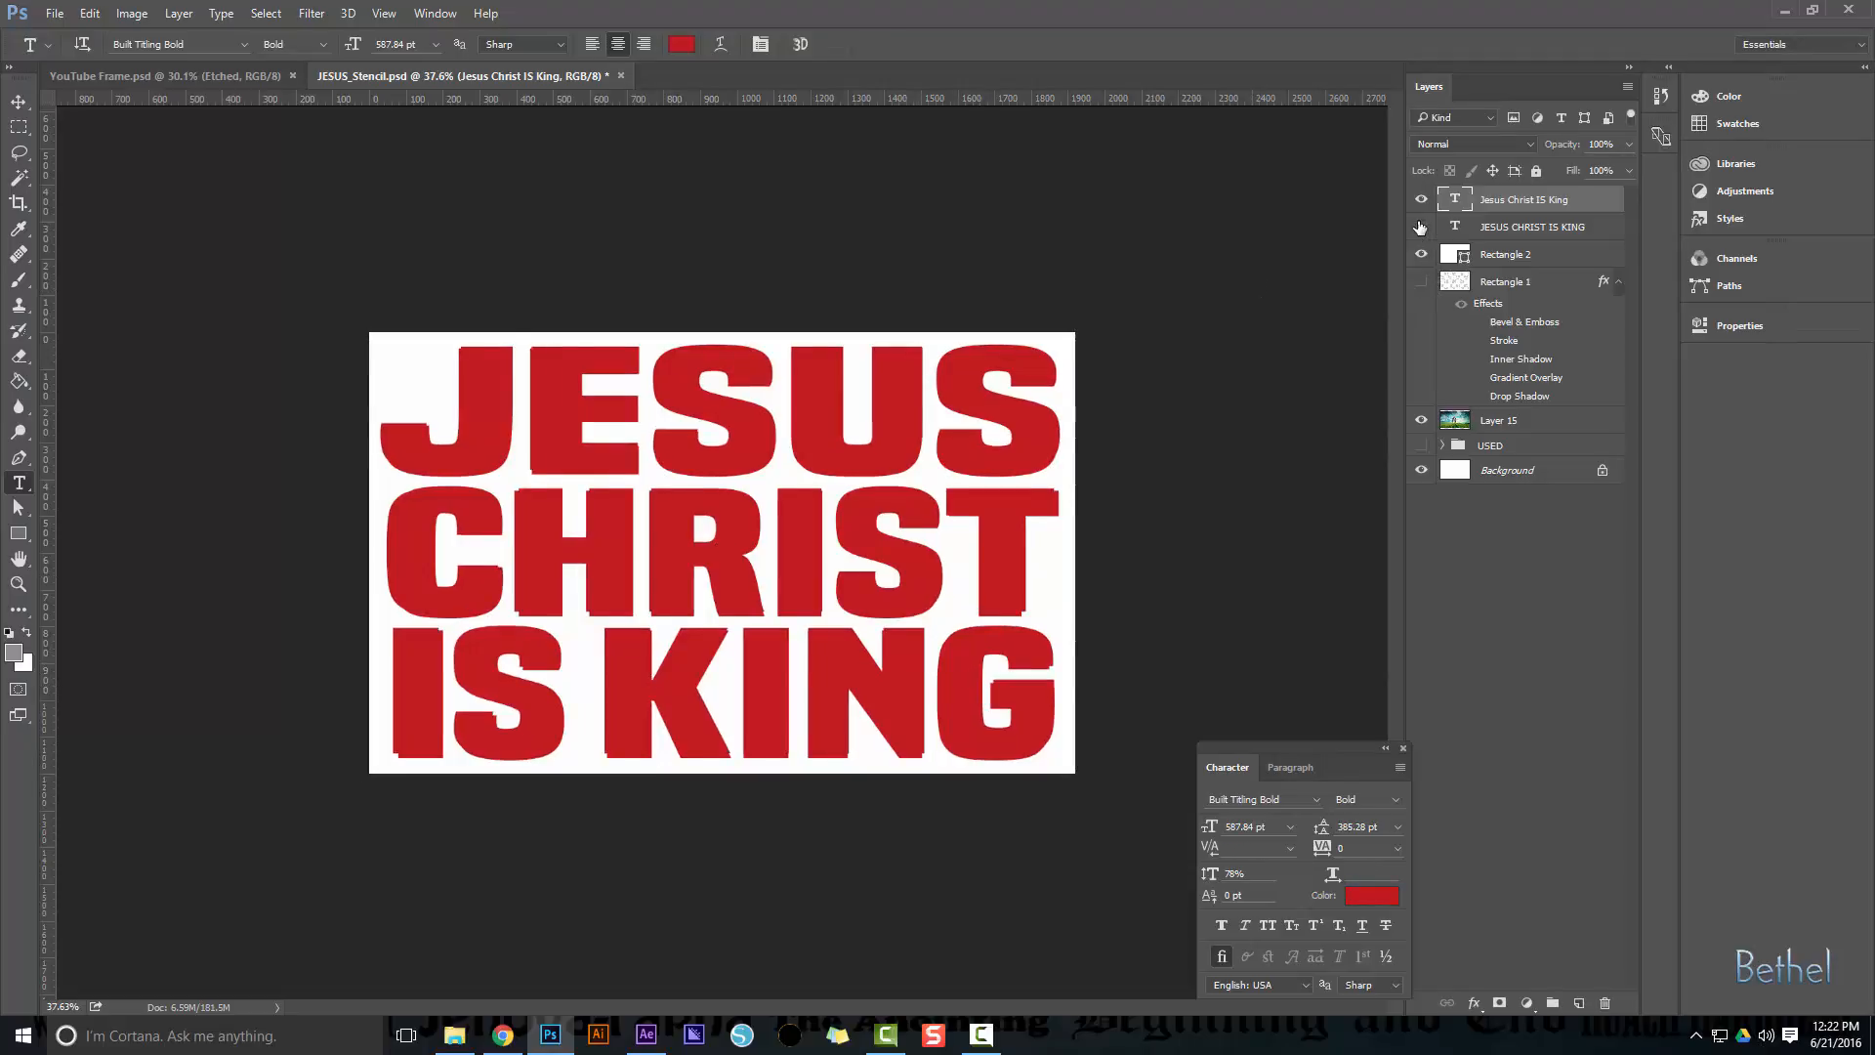
left_click(1420, 227)
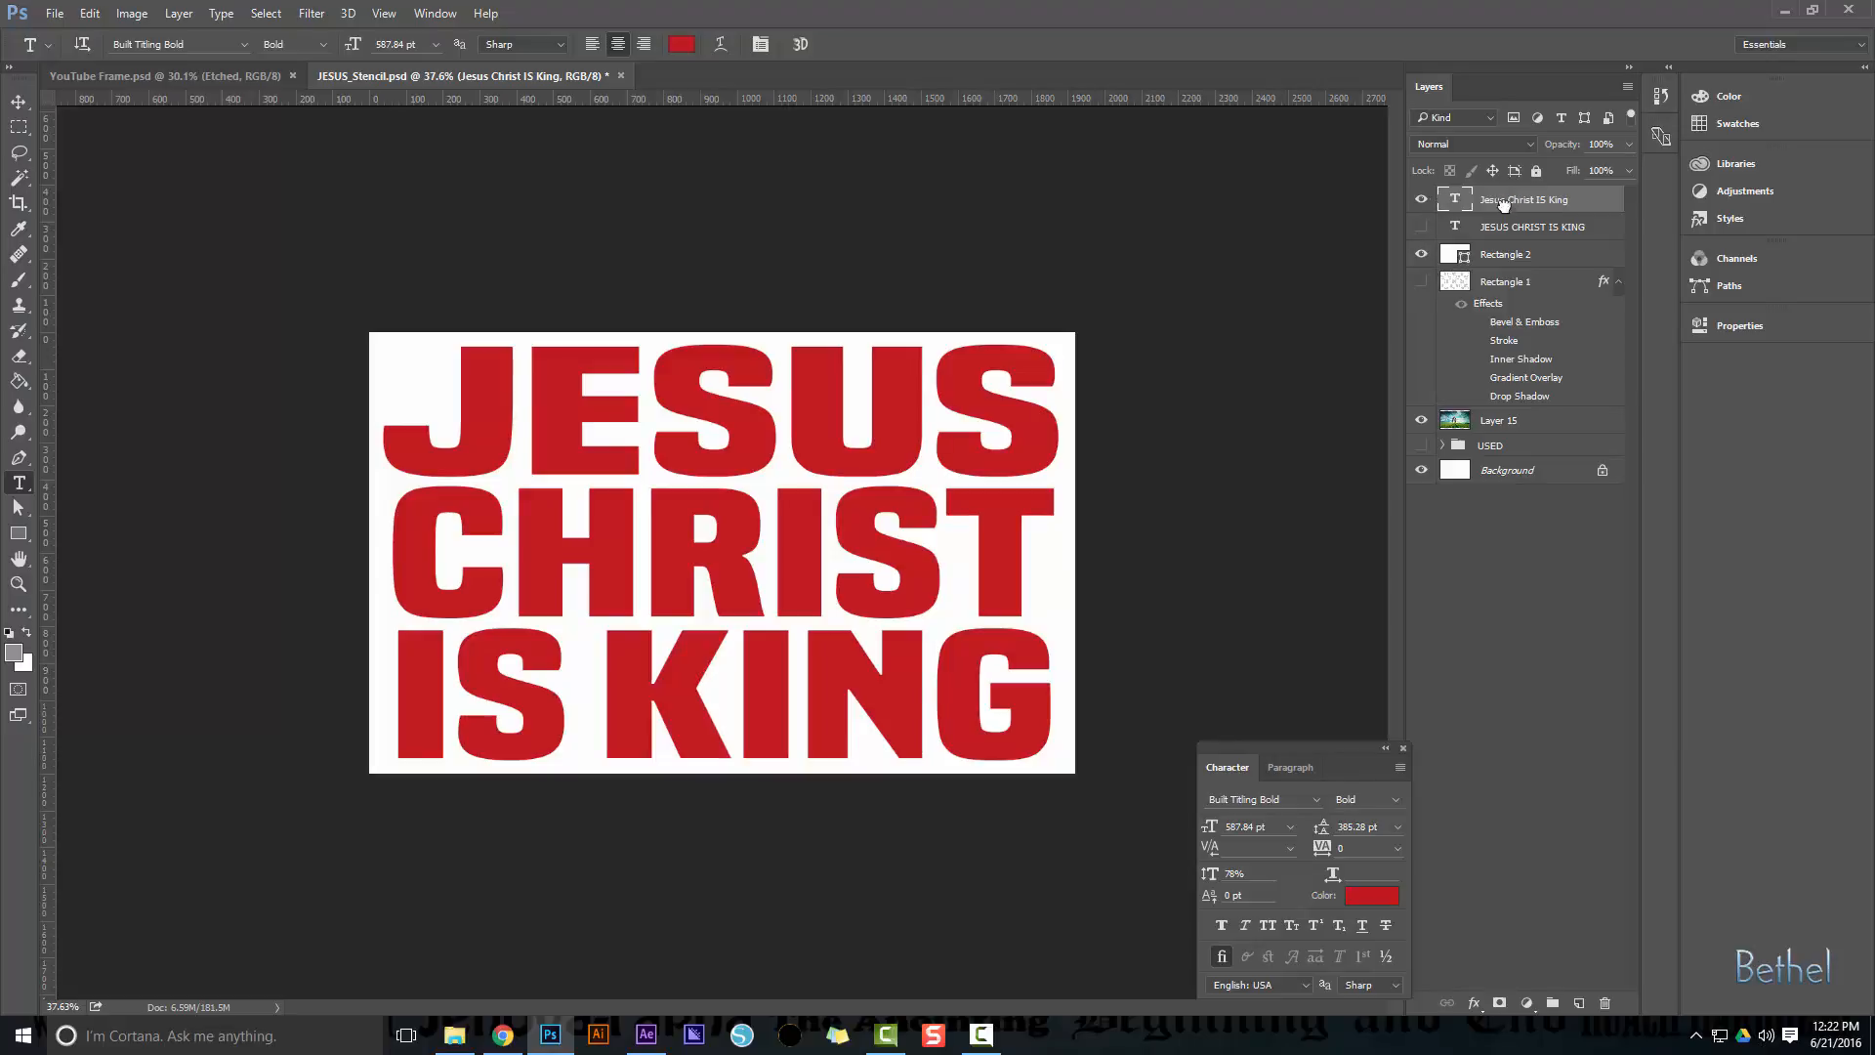
left_click_drag(1503, 202, 1509, 238)
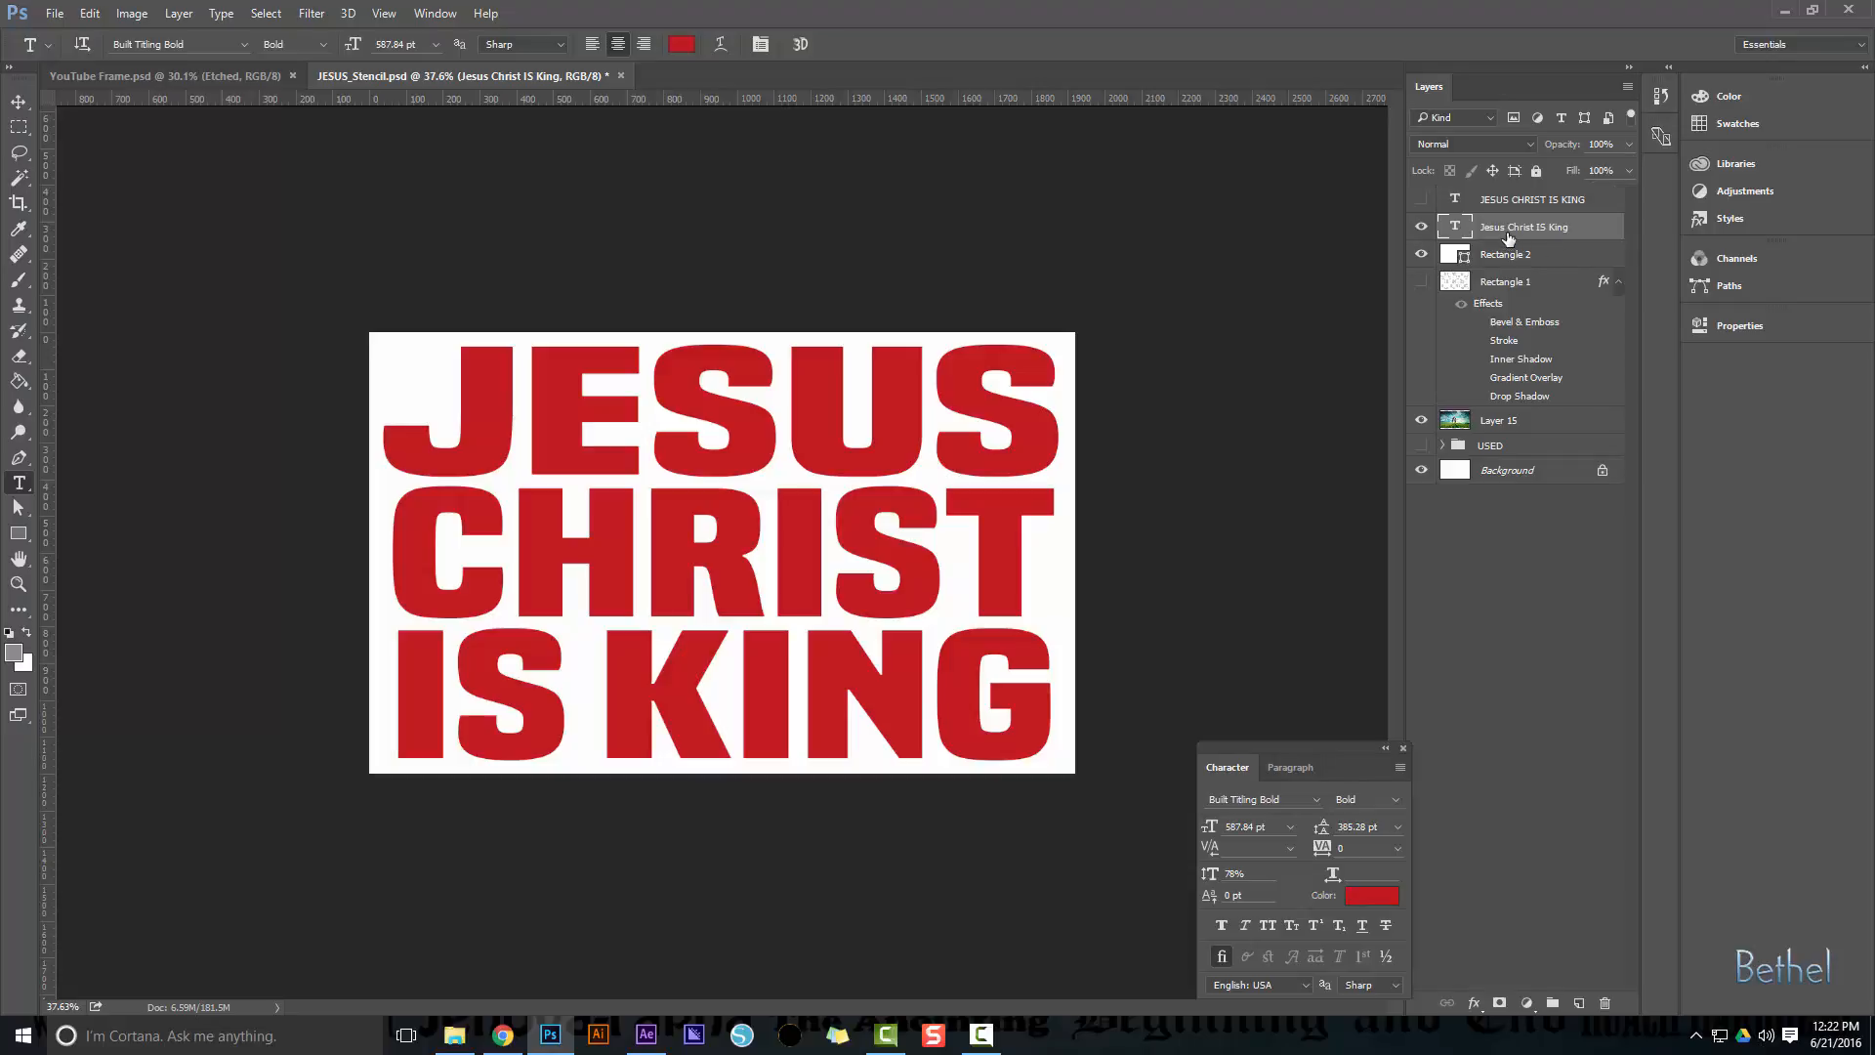
Select all the red letters of the word JESUS on the text layer with the Magic Wand
key("w")
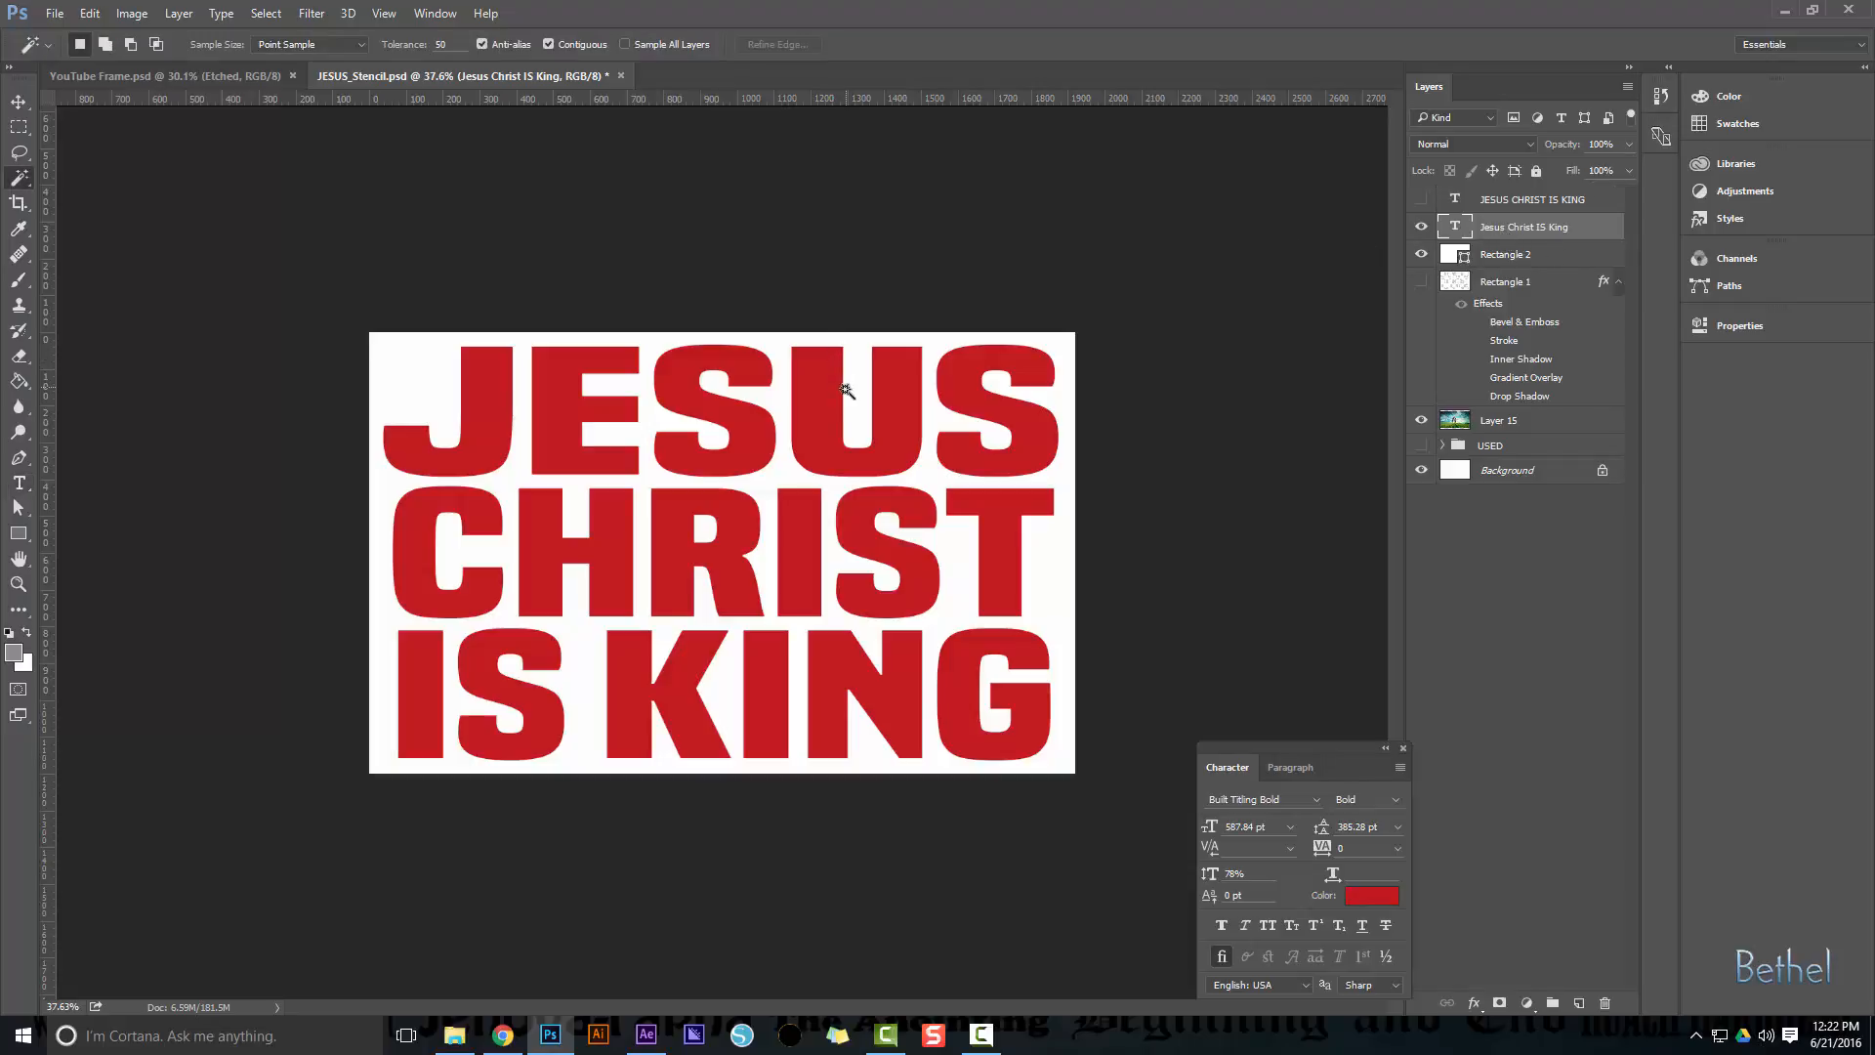
left_click(883, 419)
left_click(970, 406, "shift")
left_click(766, 427, "shift")
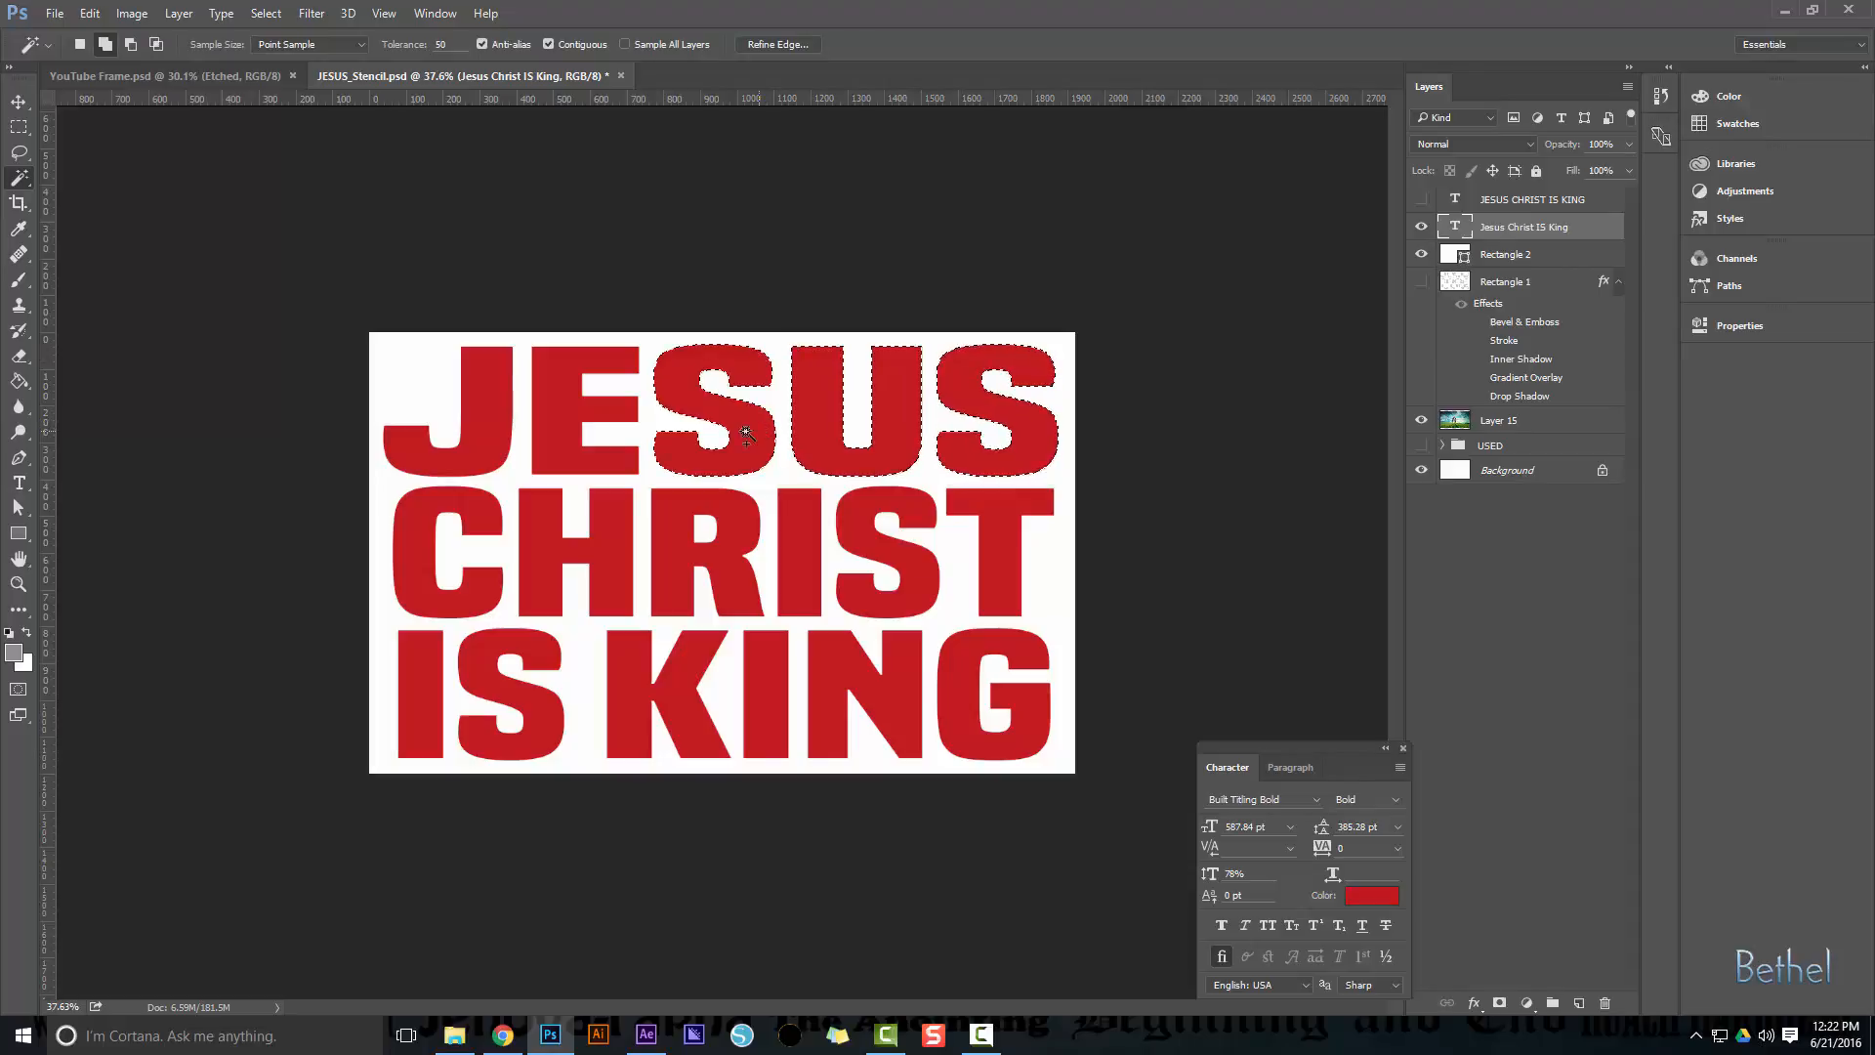
left_click(599, 420, "shift")
left_click(499, 423, "shift")
Add all the letters of the word CHRIST to the Magic Wand selection
left_click(488, 544, "shift")
left_click(538, 543, "shift")
left_click(718, 569, "shift")
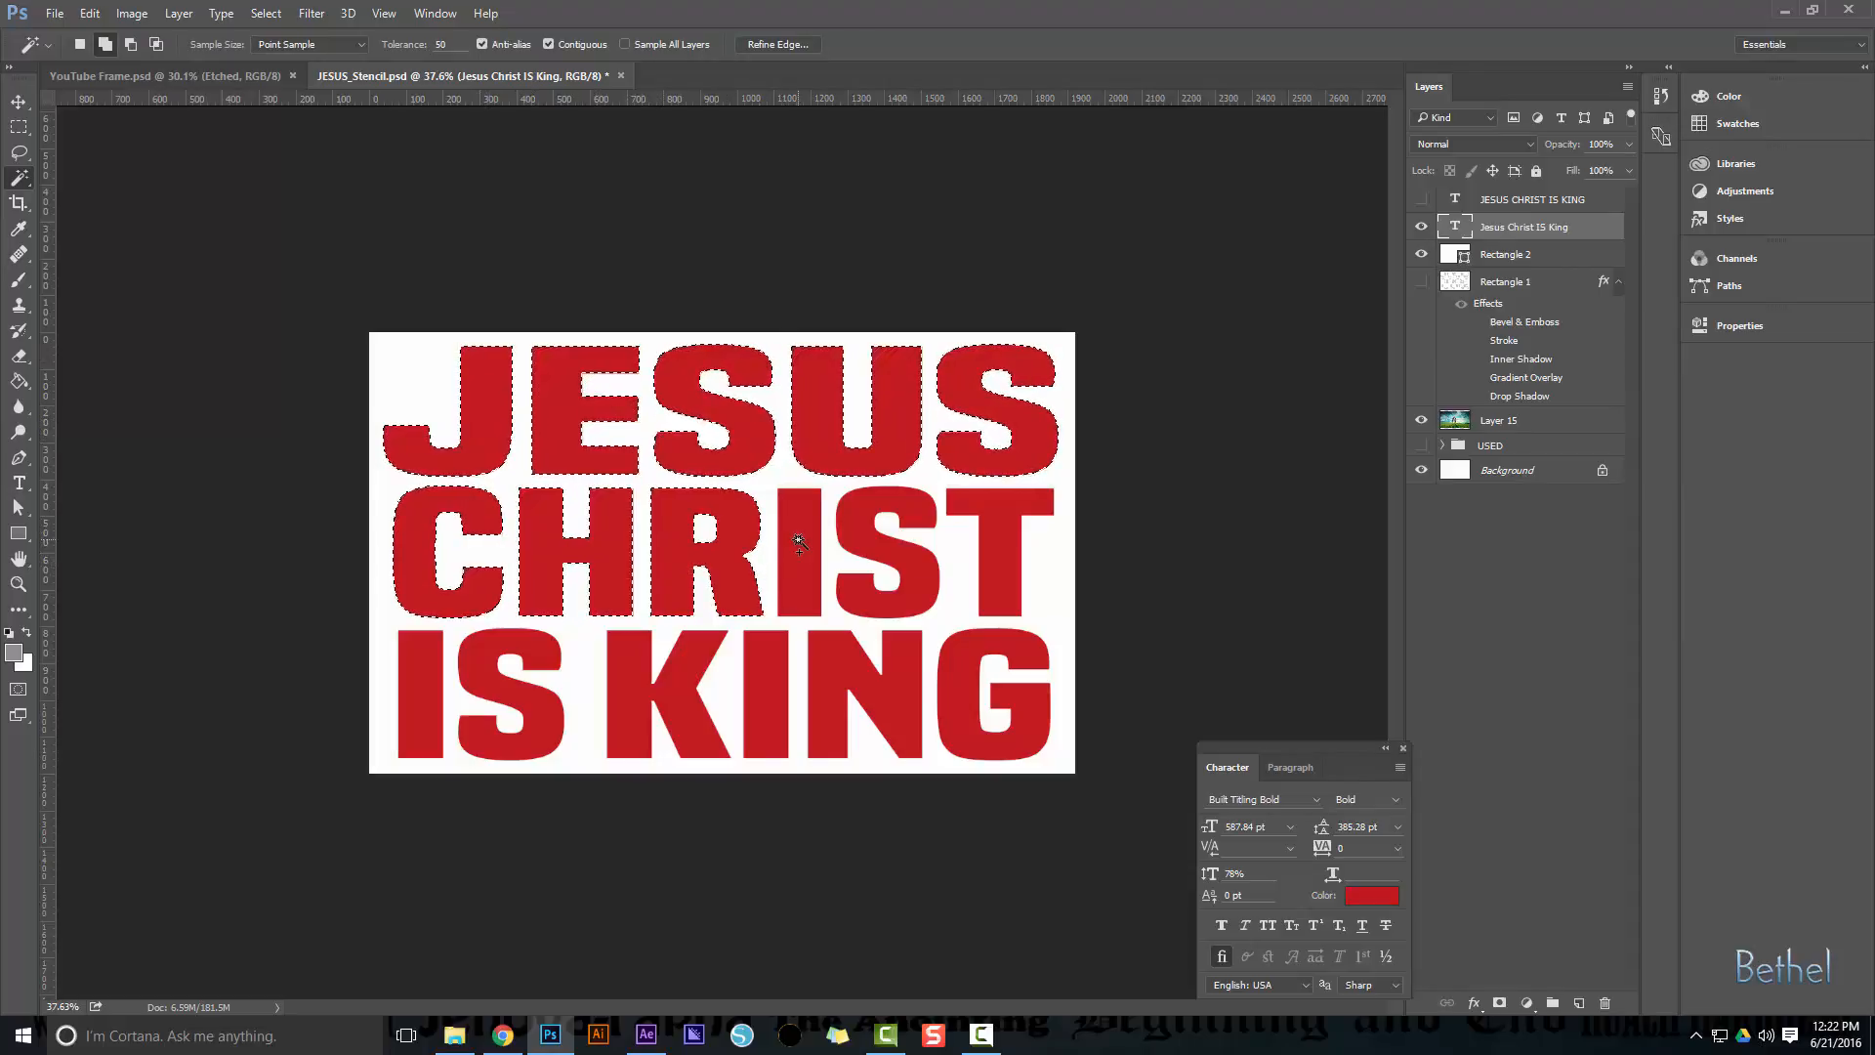
left_click(798, 566, "shift")
left_click(884, 552, "shift")
left_click(982, 566, "shift")
Add all the letters of the IS KING line to the Magic Wand selection
left_click(972, 674, "shift")
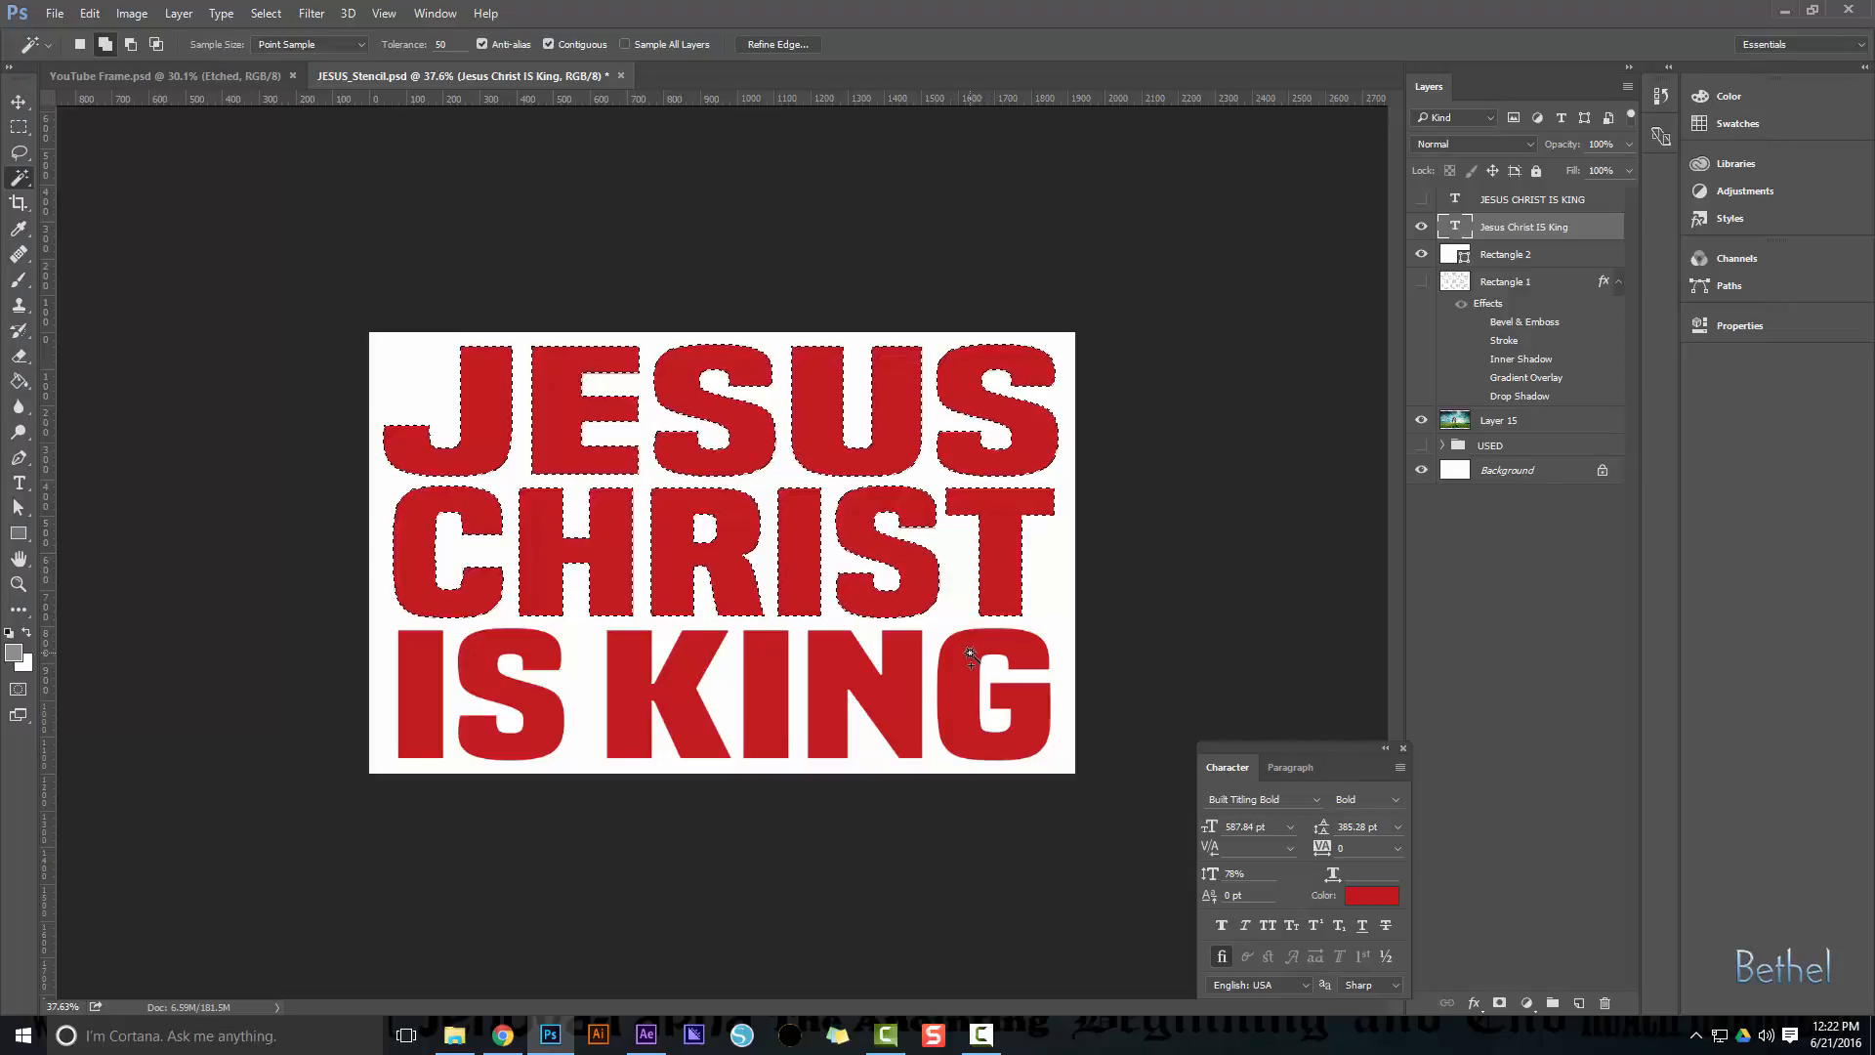
left_click(904, 672, "shift")
left_click(746, 680, "shift")
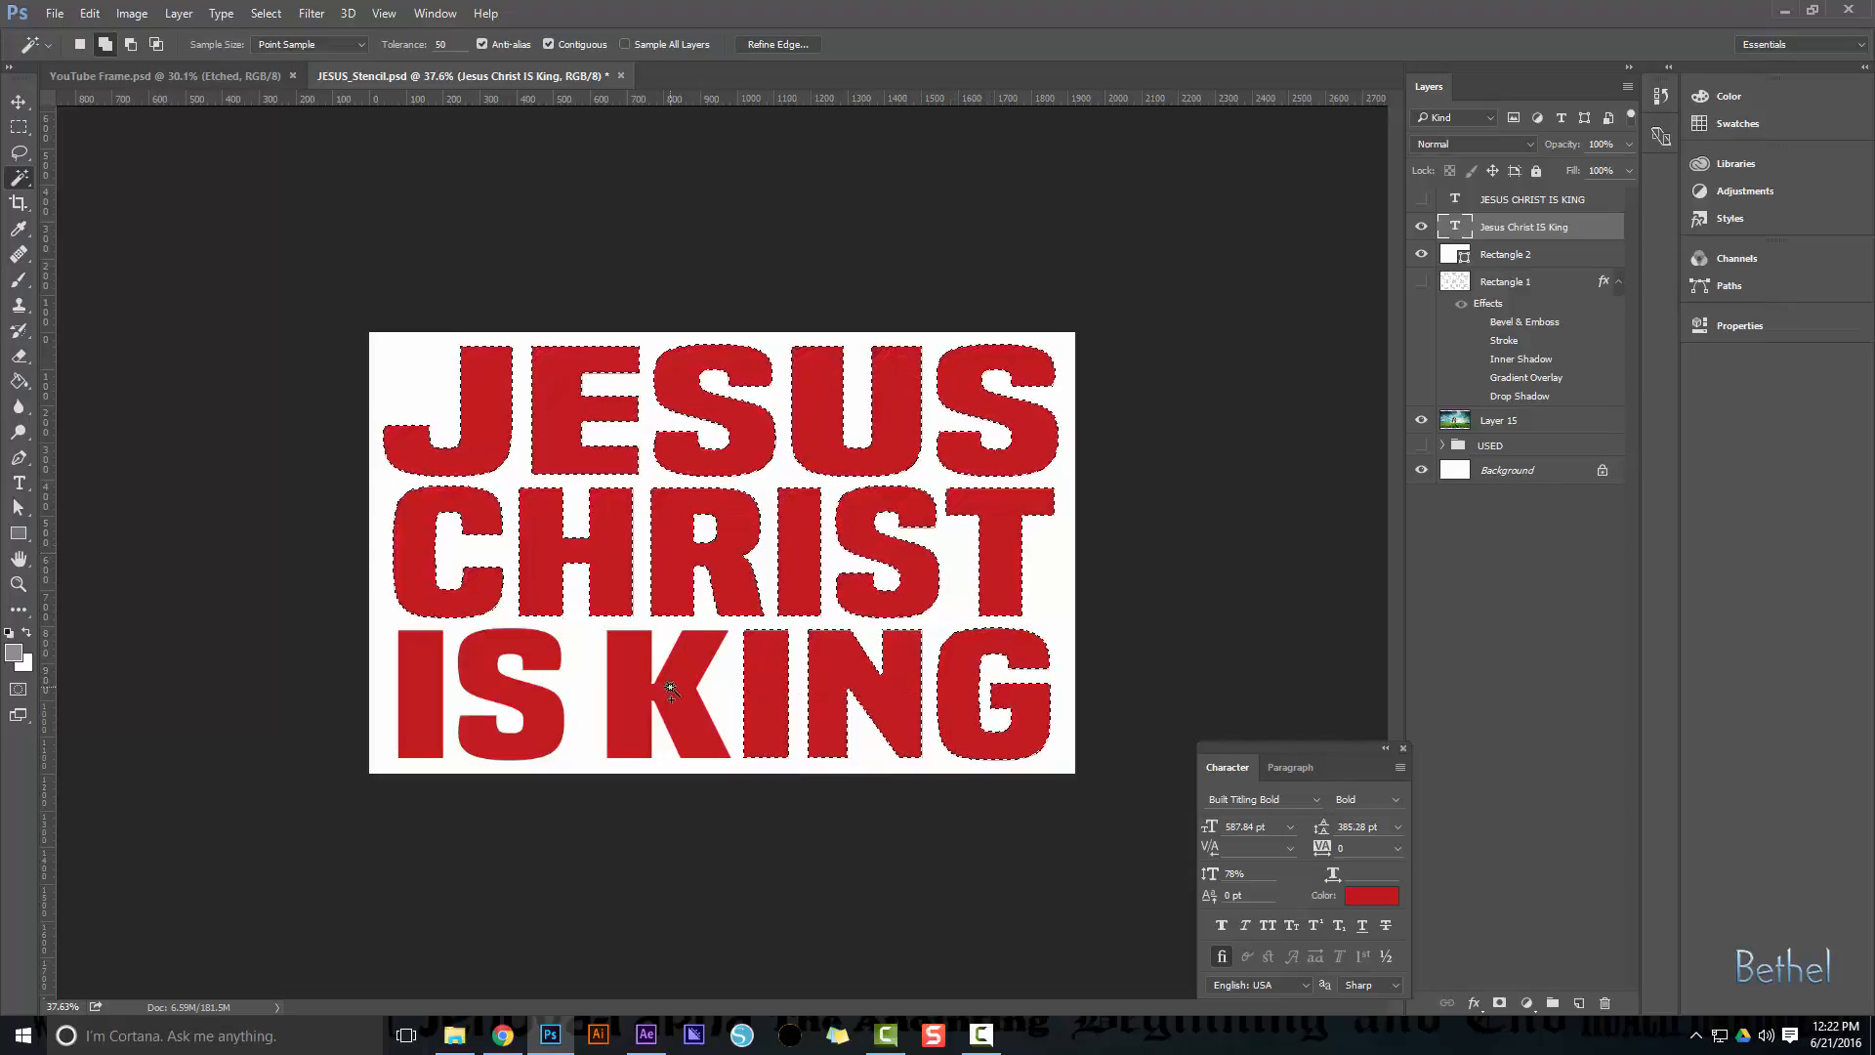
left_click(670, 704, "shift")
left_click(557, 703, "shift")
left_click(437, 684, "shift")
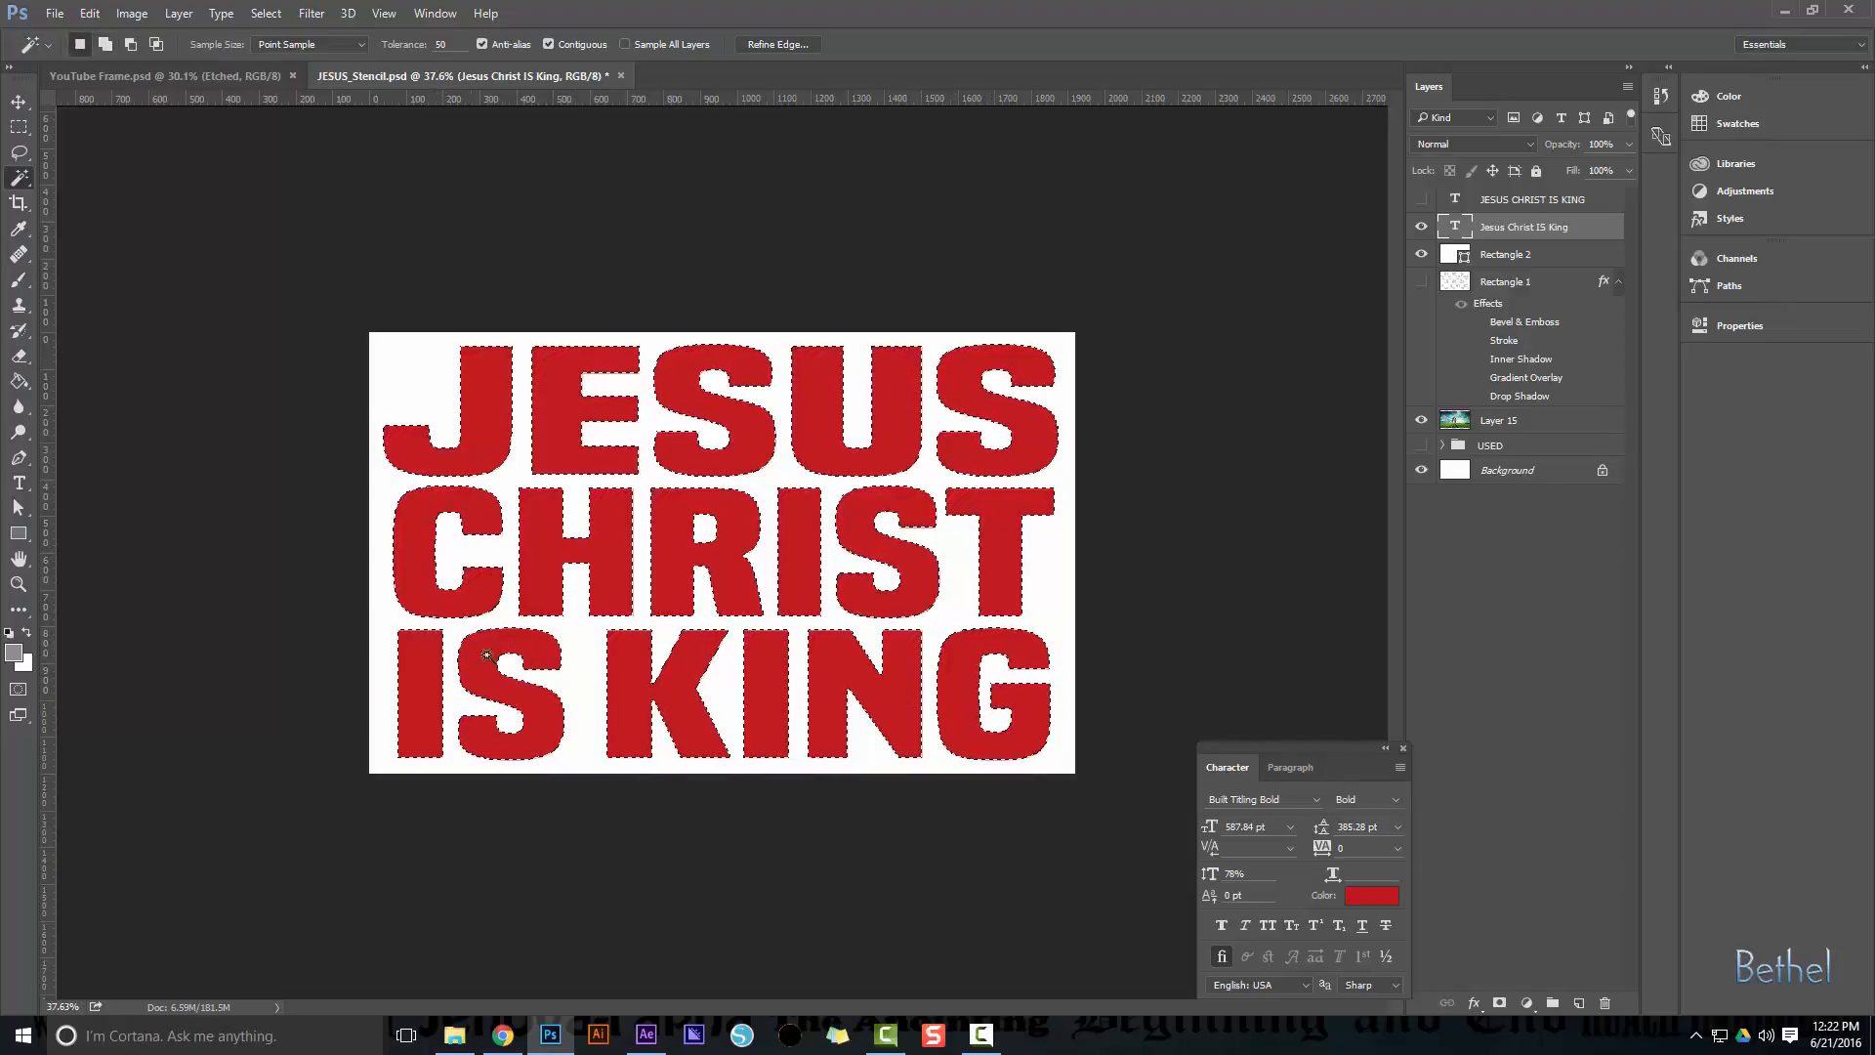
right_click(27, 187)
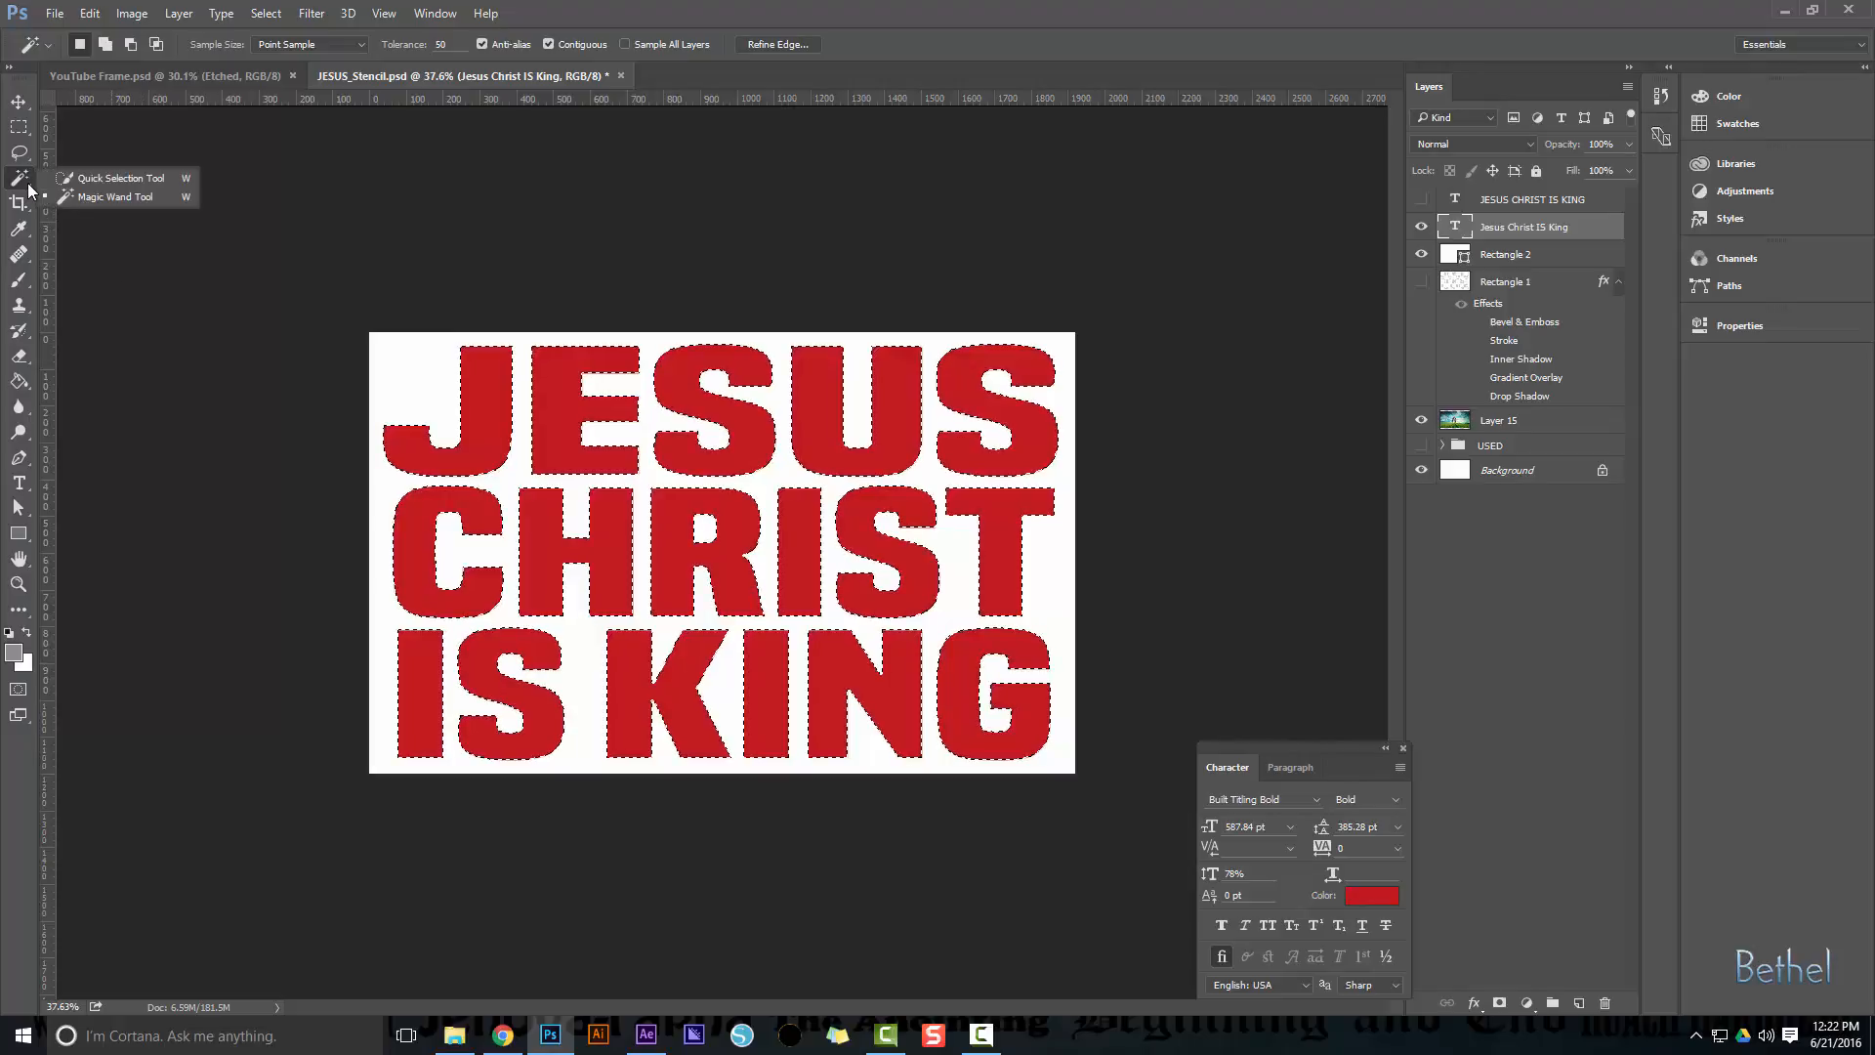
left_click(88, 181)
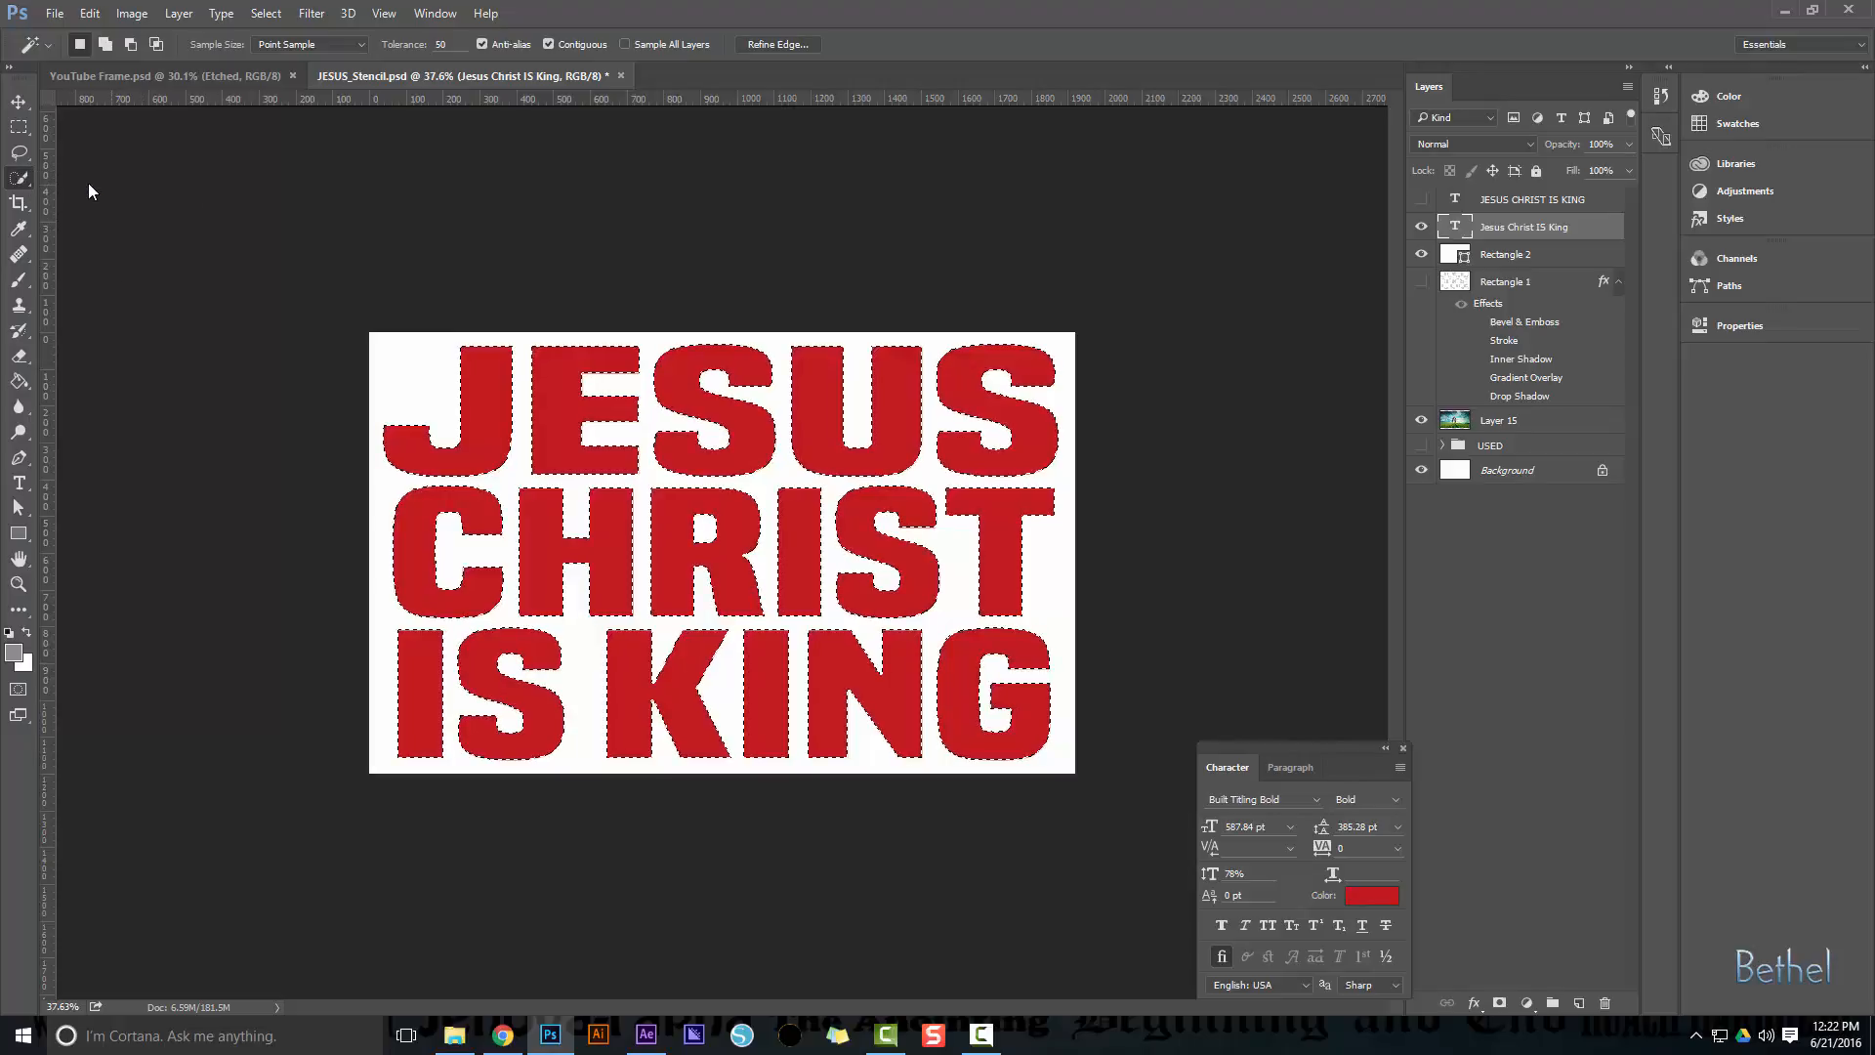
right_click(25, 180)
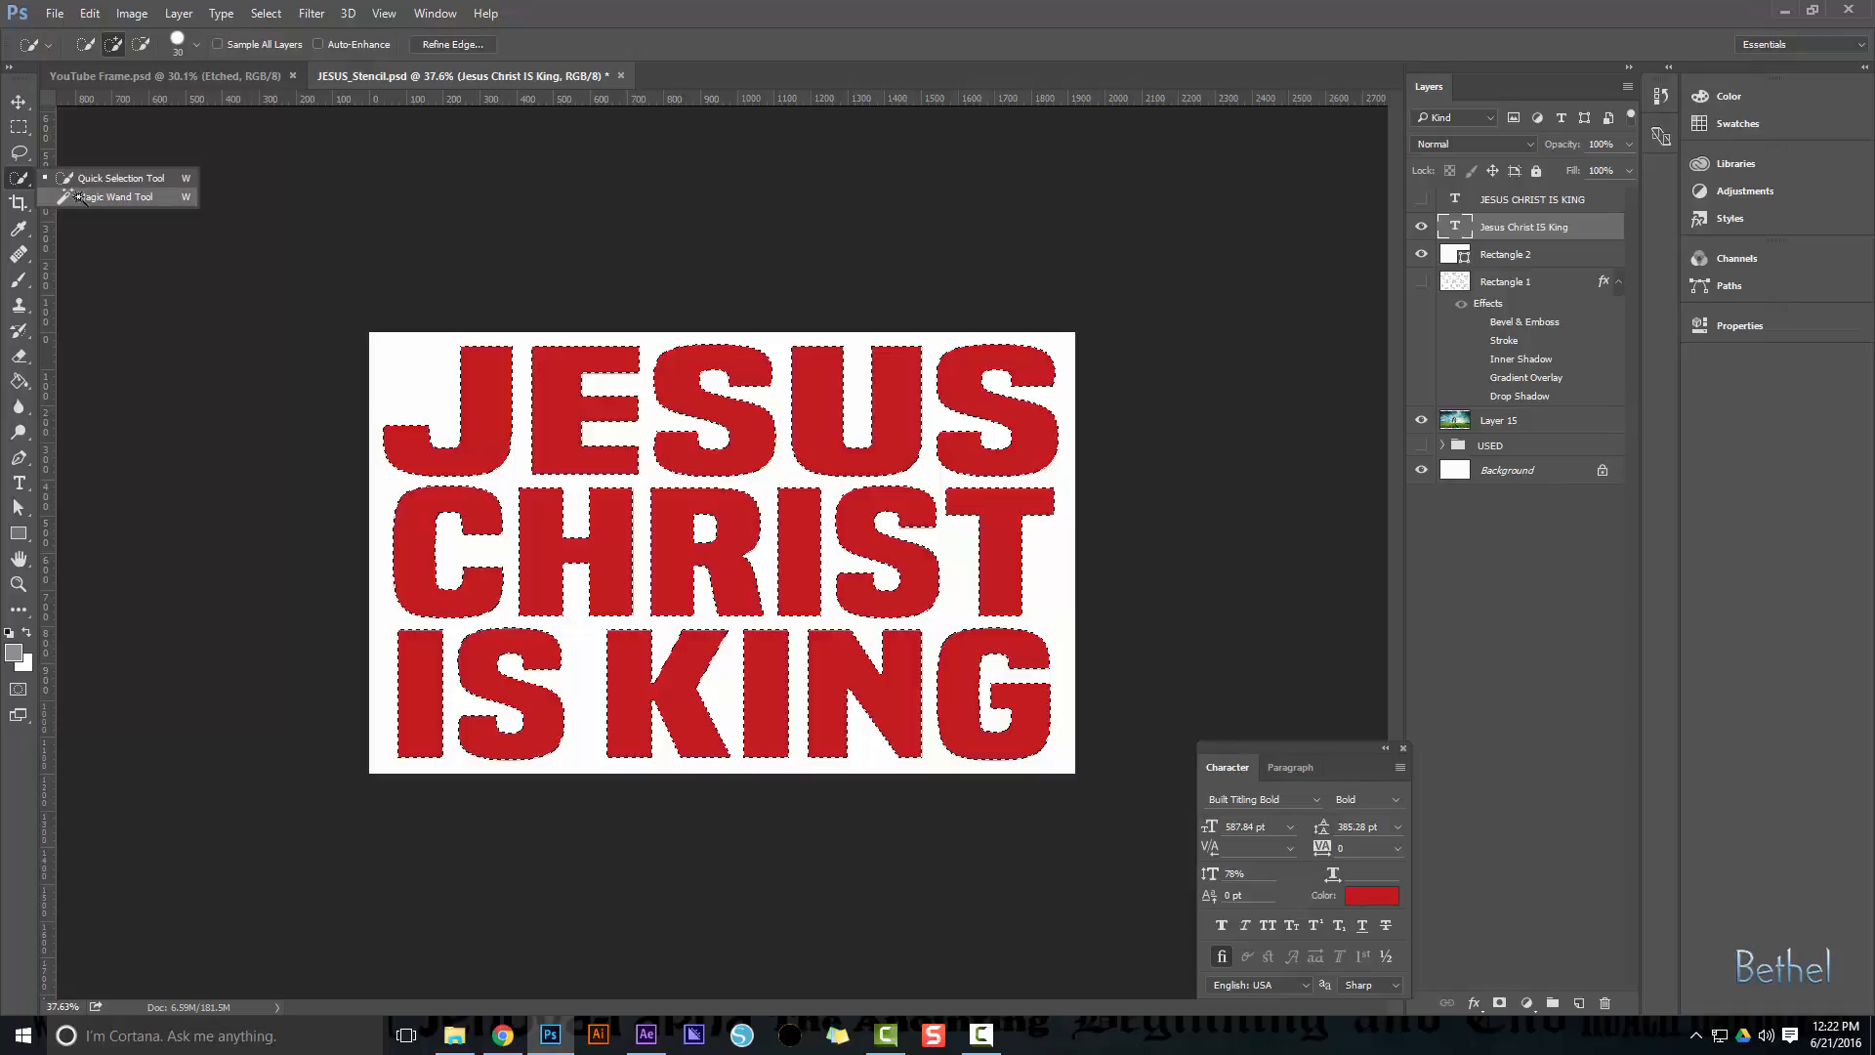
left_click(83, 199)
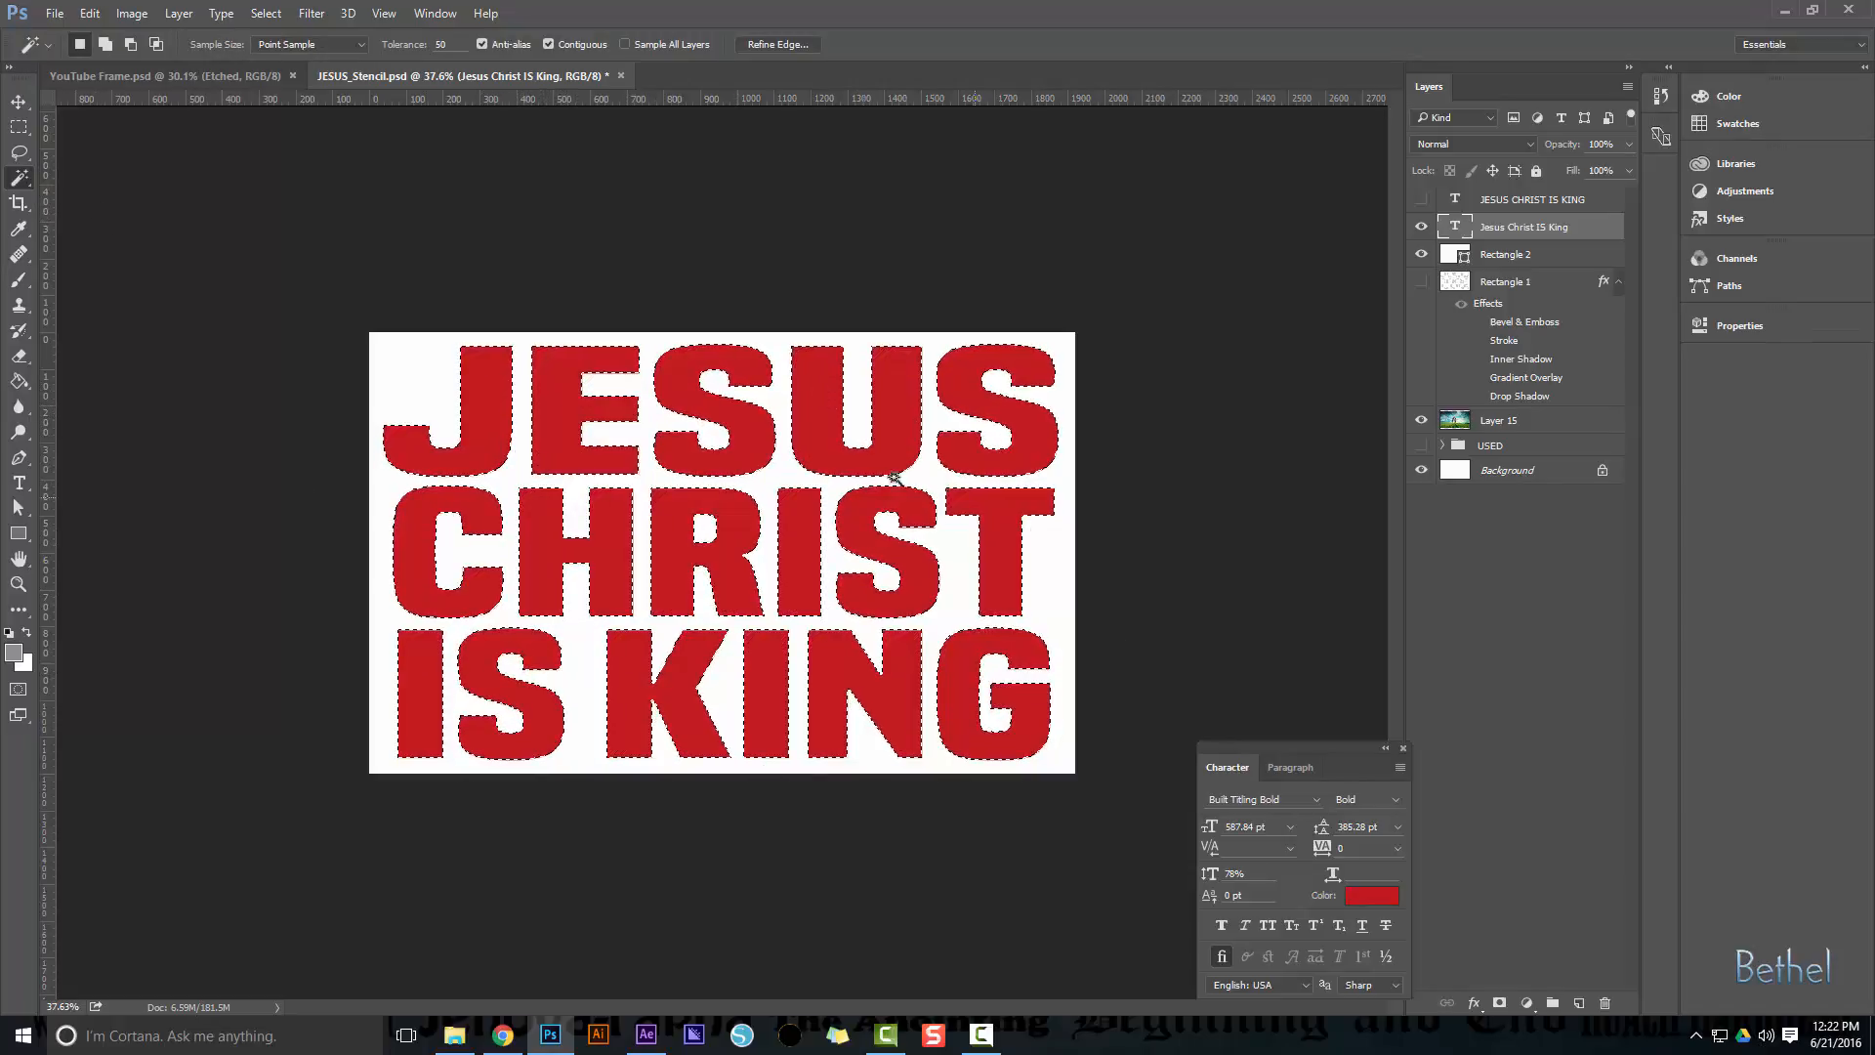
Hide the red text layer and try to delete the selected letter shapes from the Rectangle 2 layer
left_click(1504, 256)
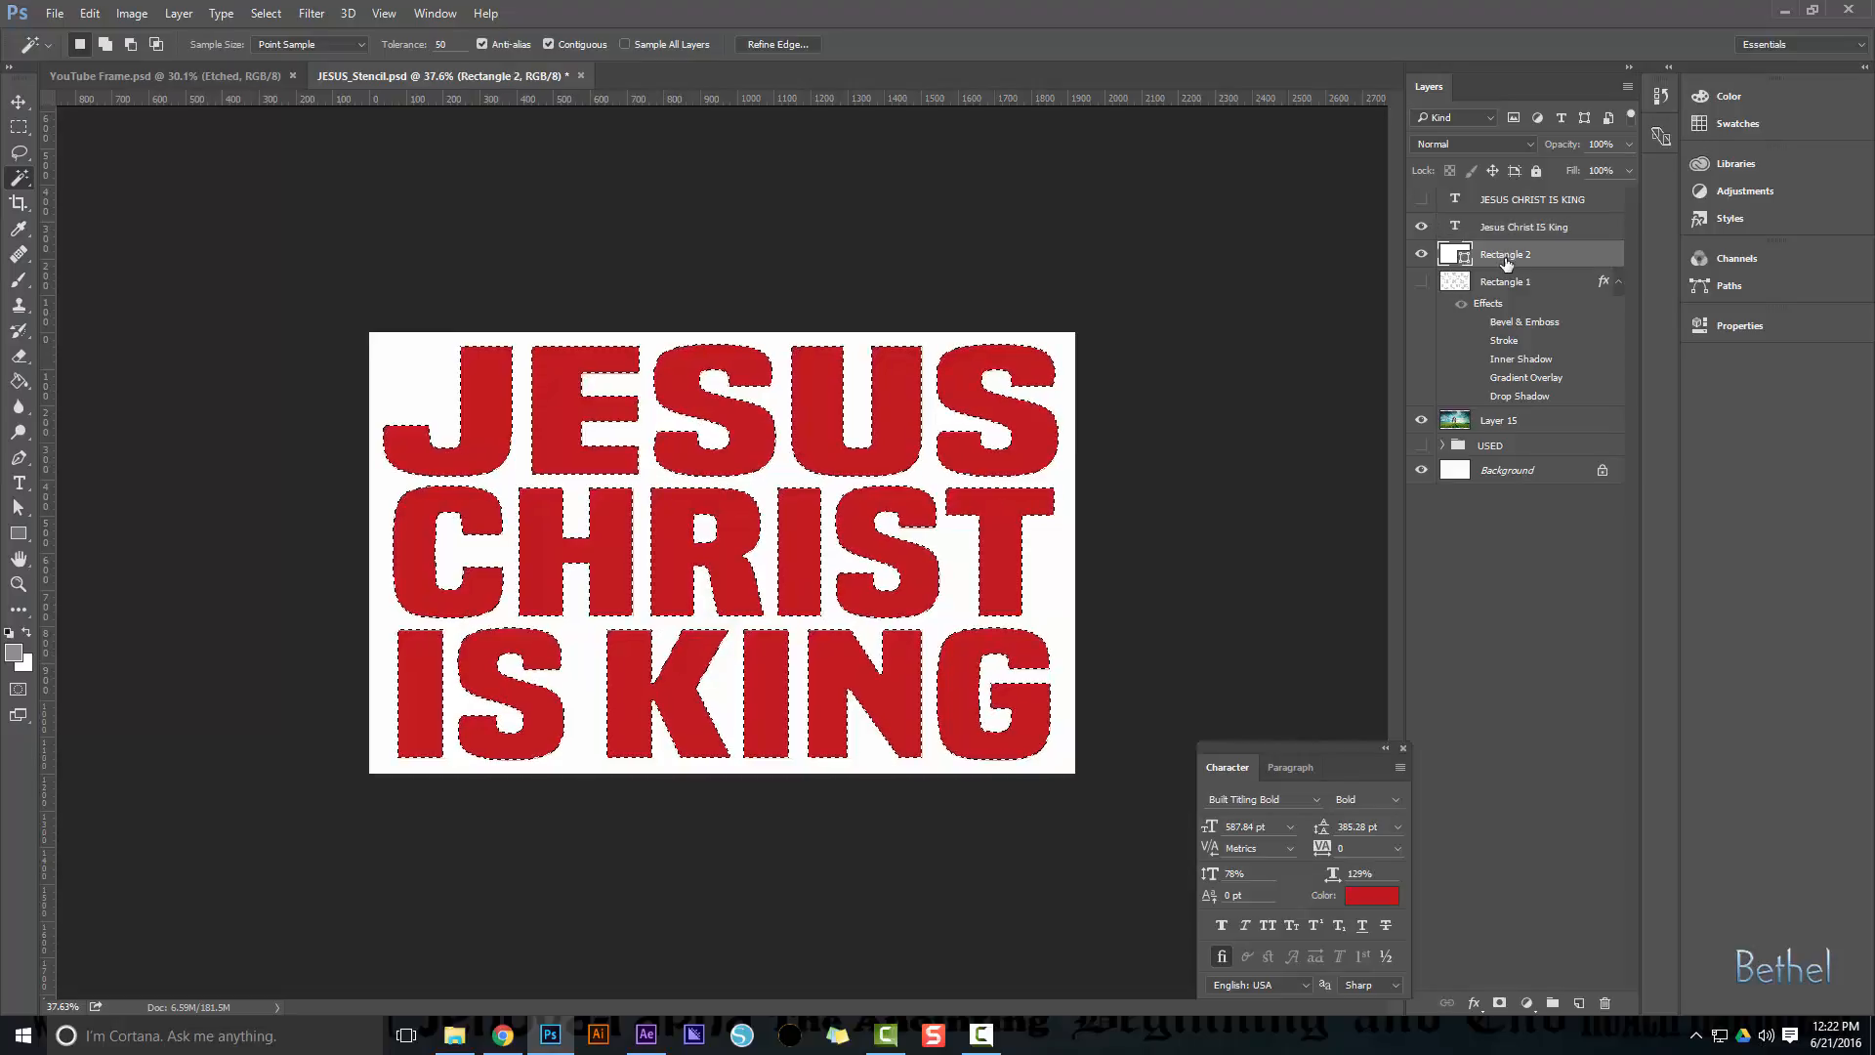
left_click(1421, 228)
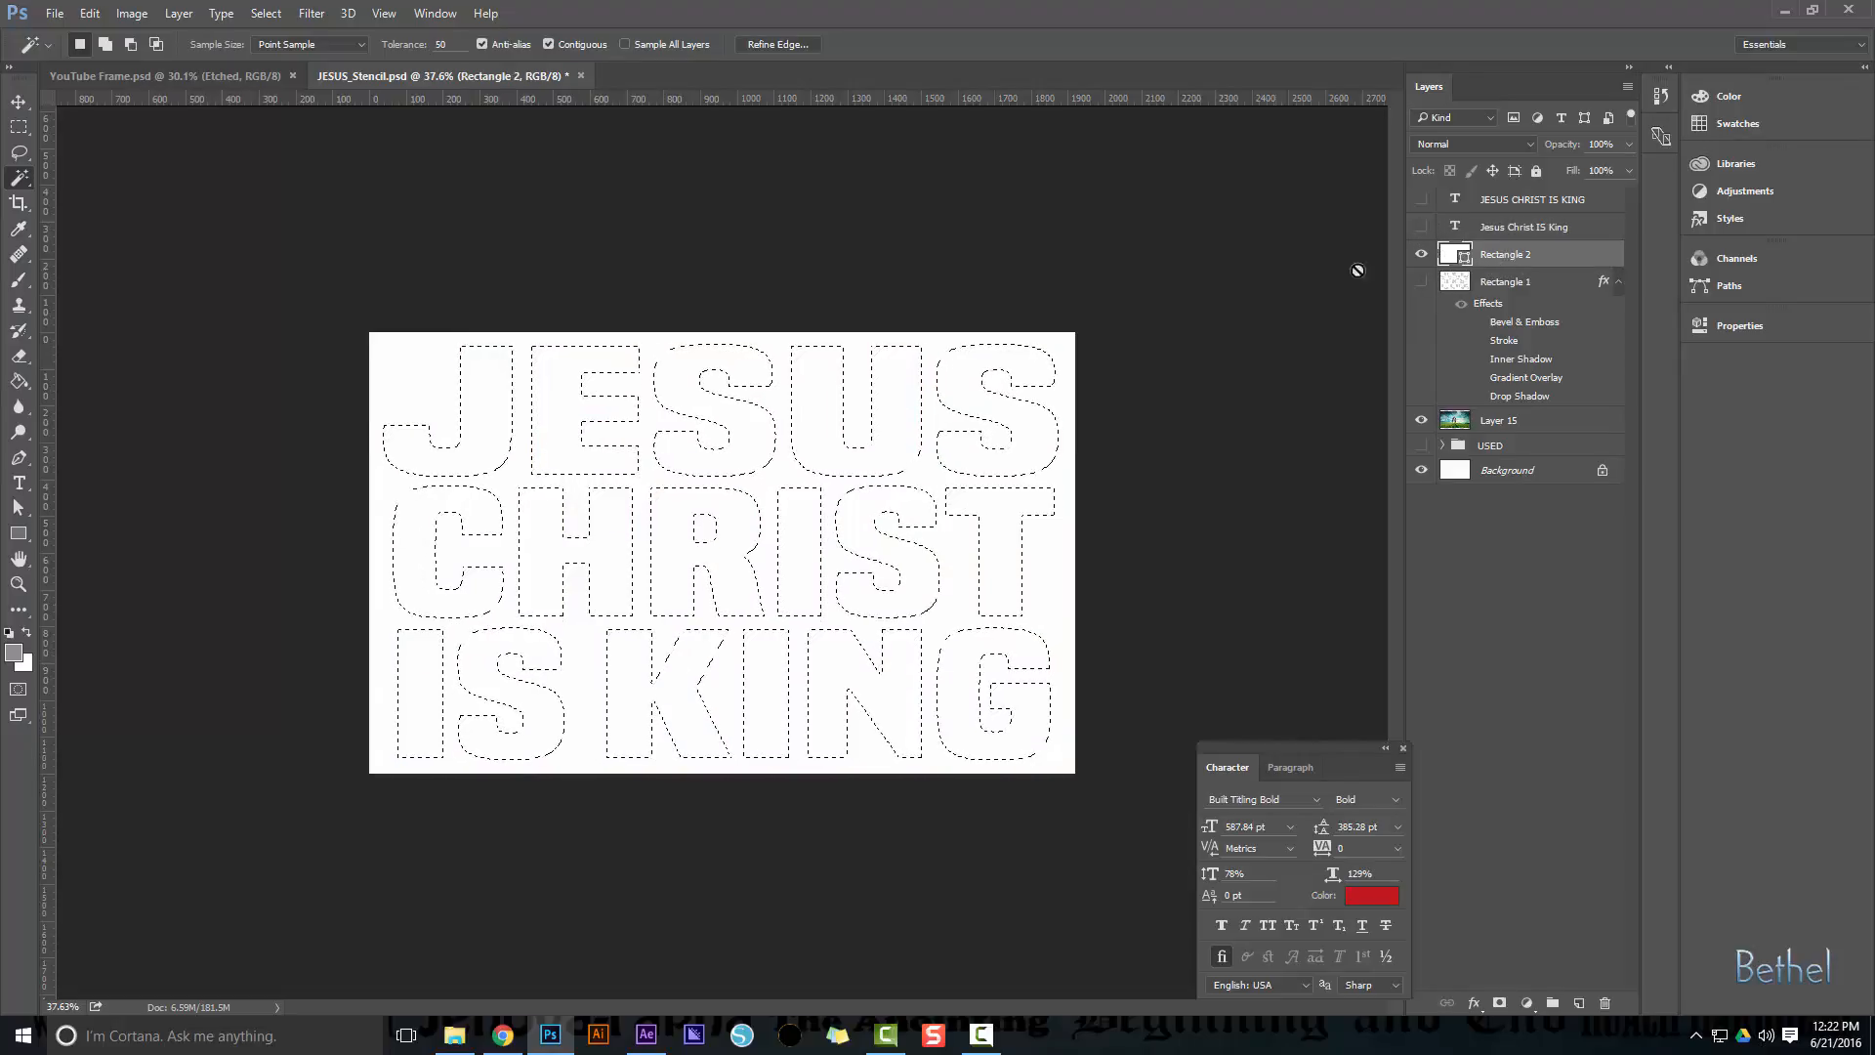
key("Delete")
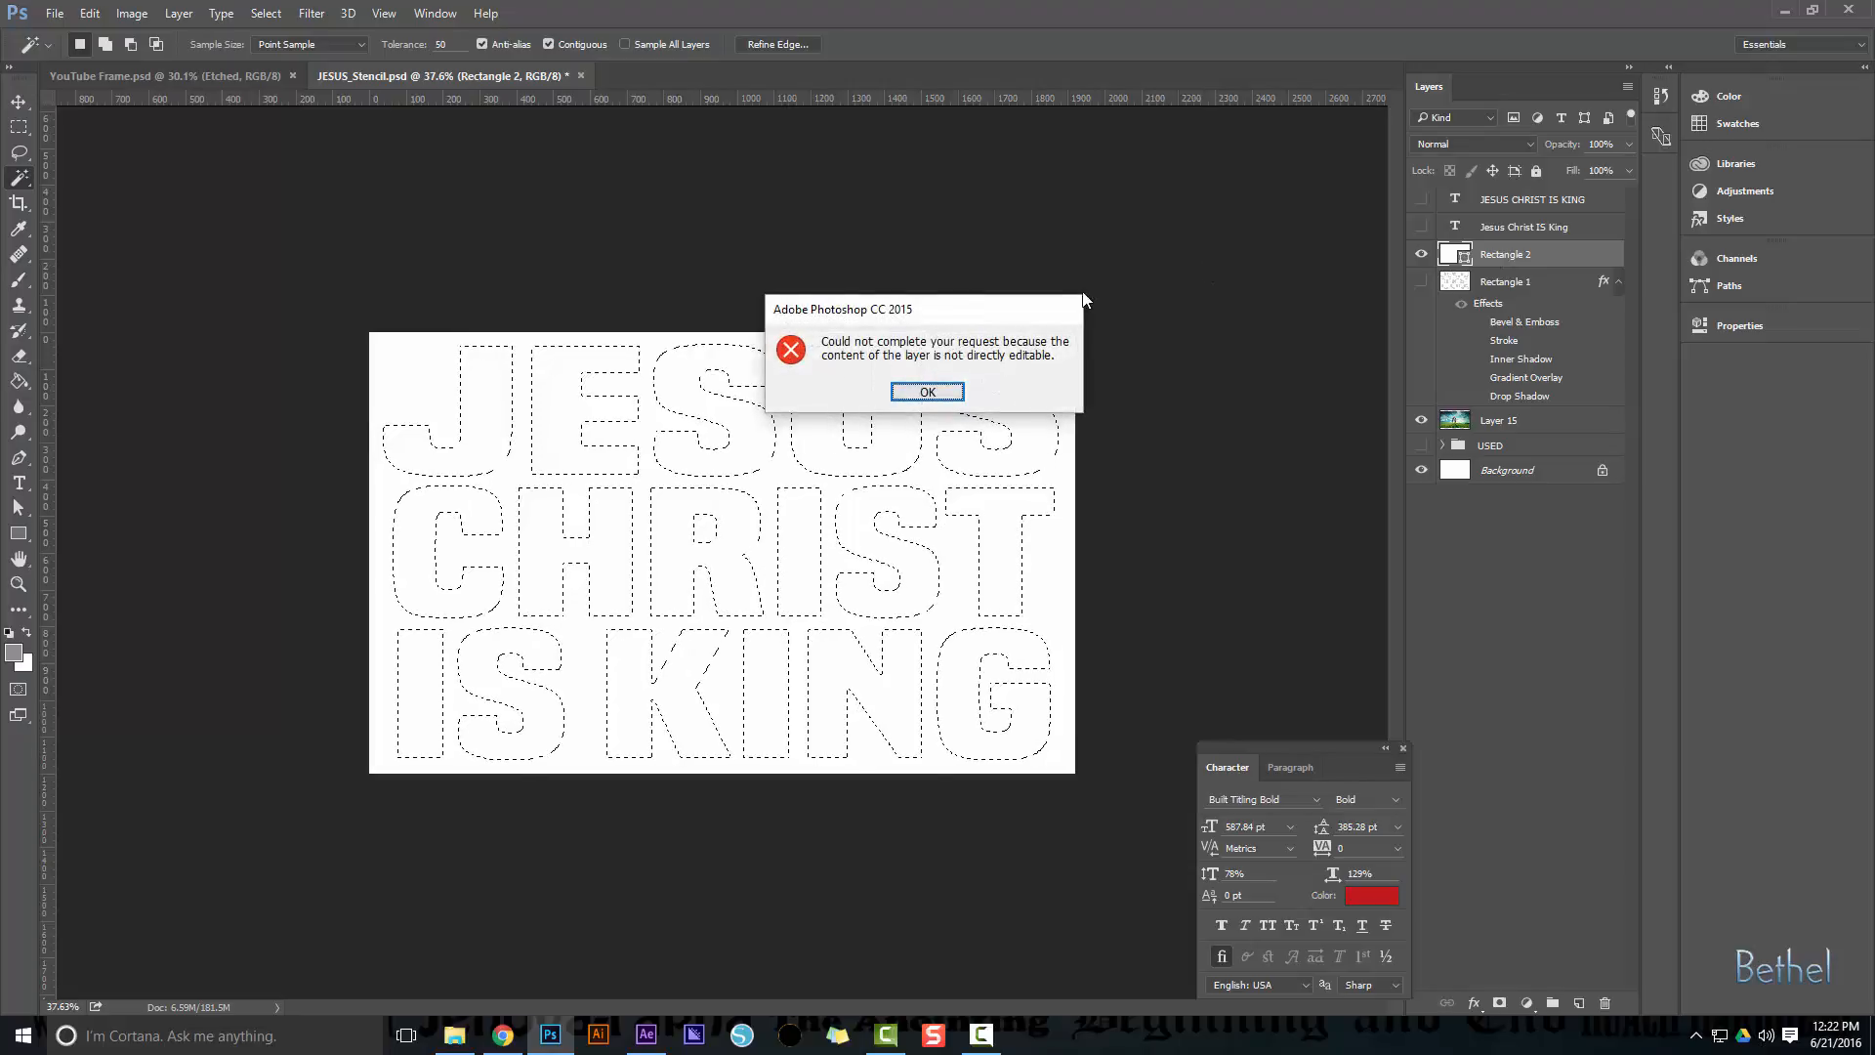
left_click(928, 391)
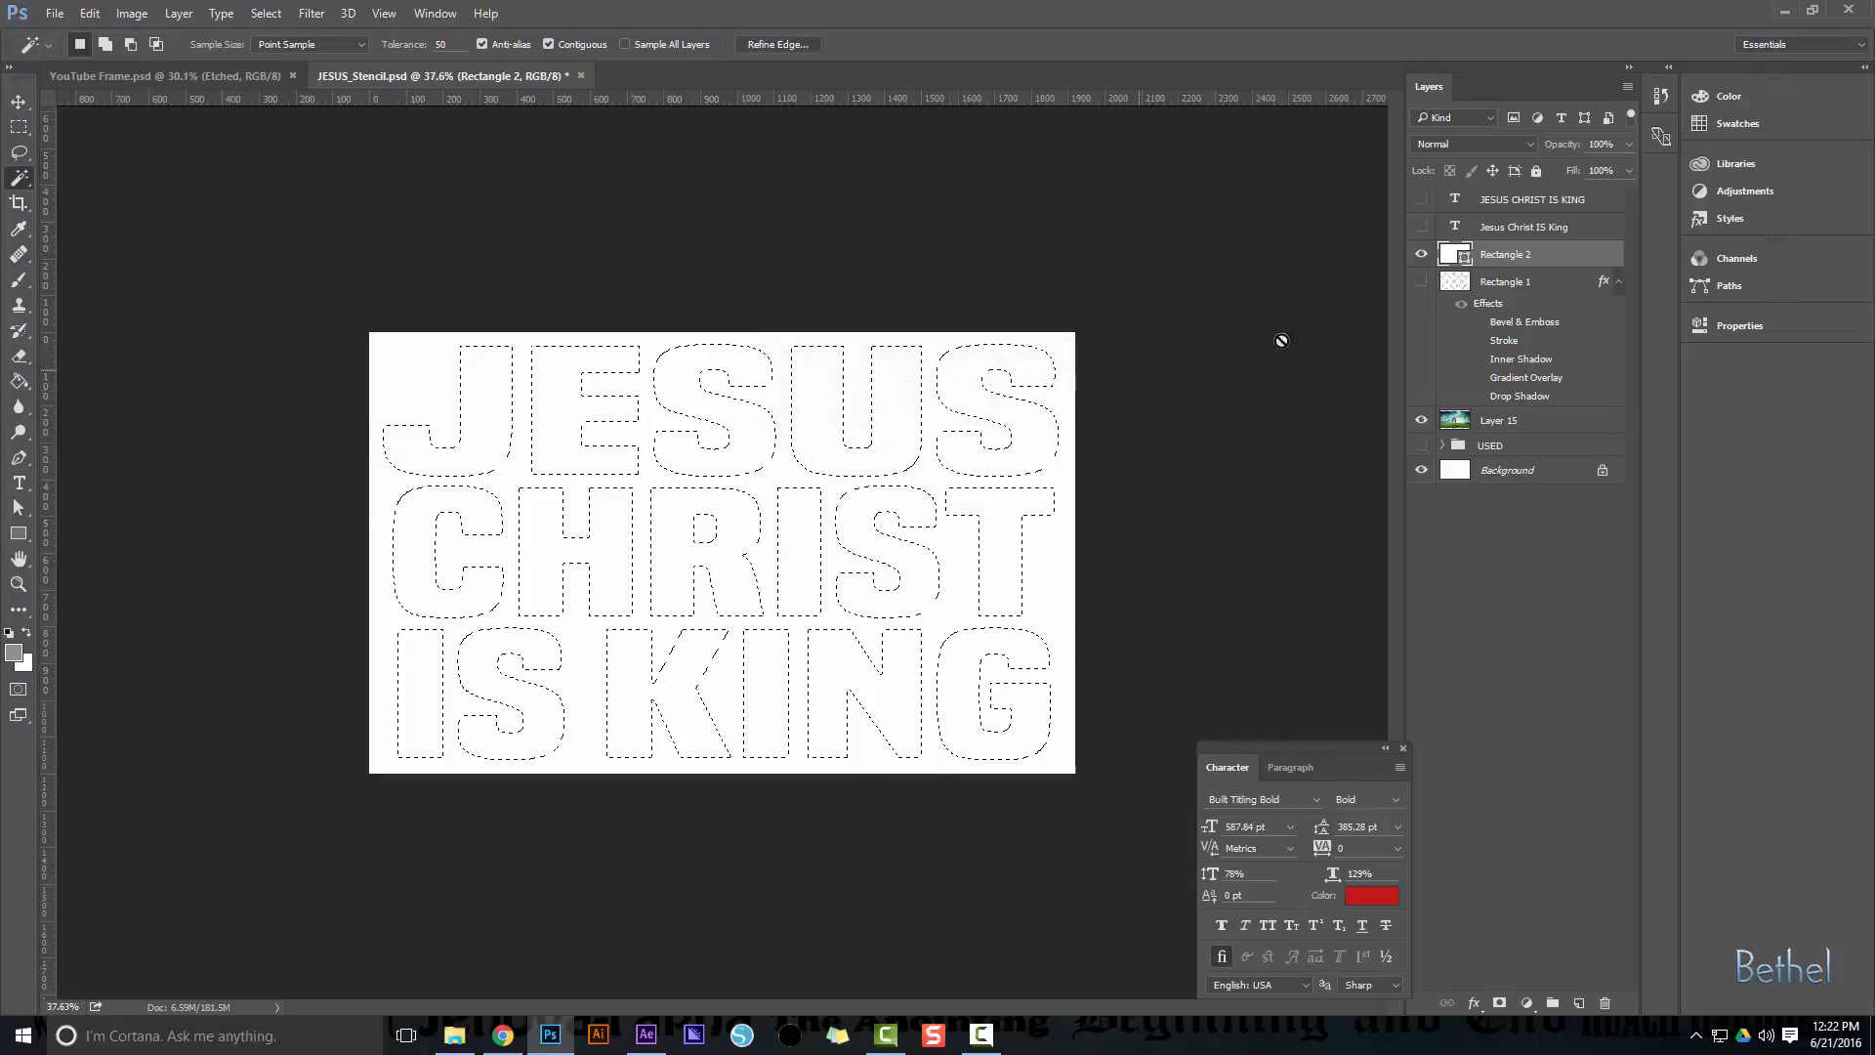
Rasterize the Rectangle 2 layer, delete the selected letter shapes from it, and clear the selection
right_click(1501, 256)
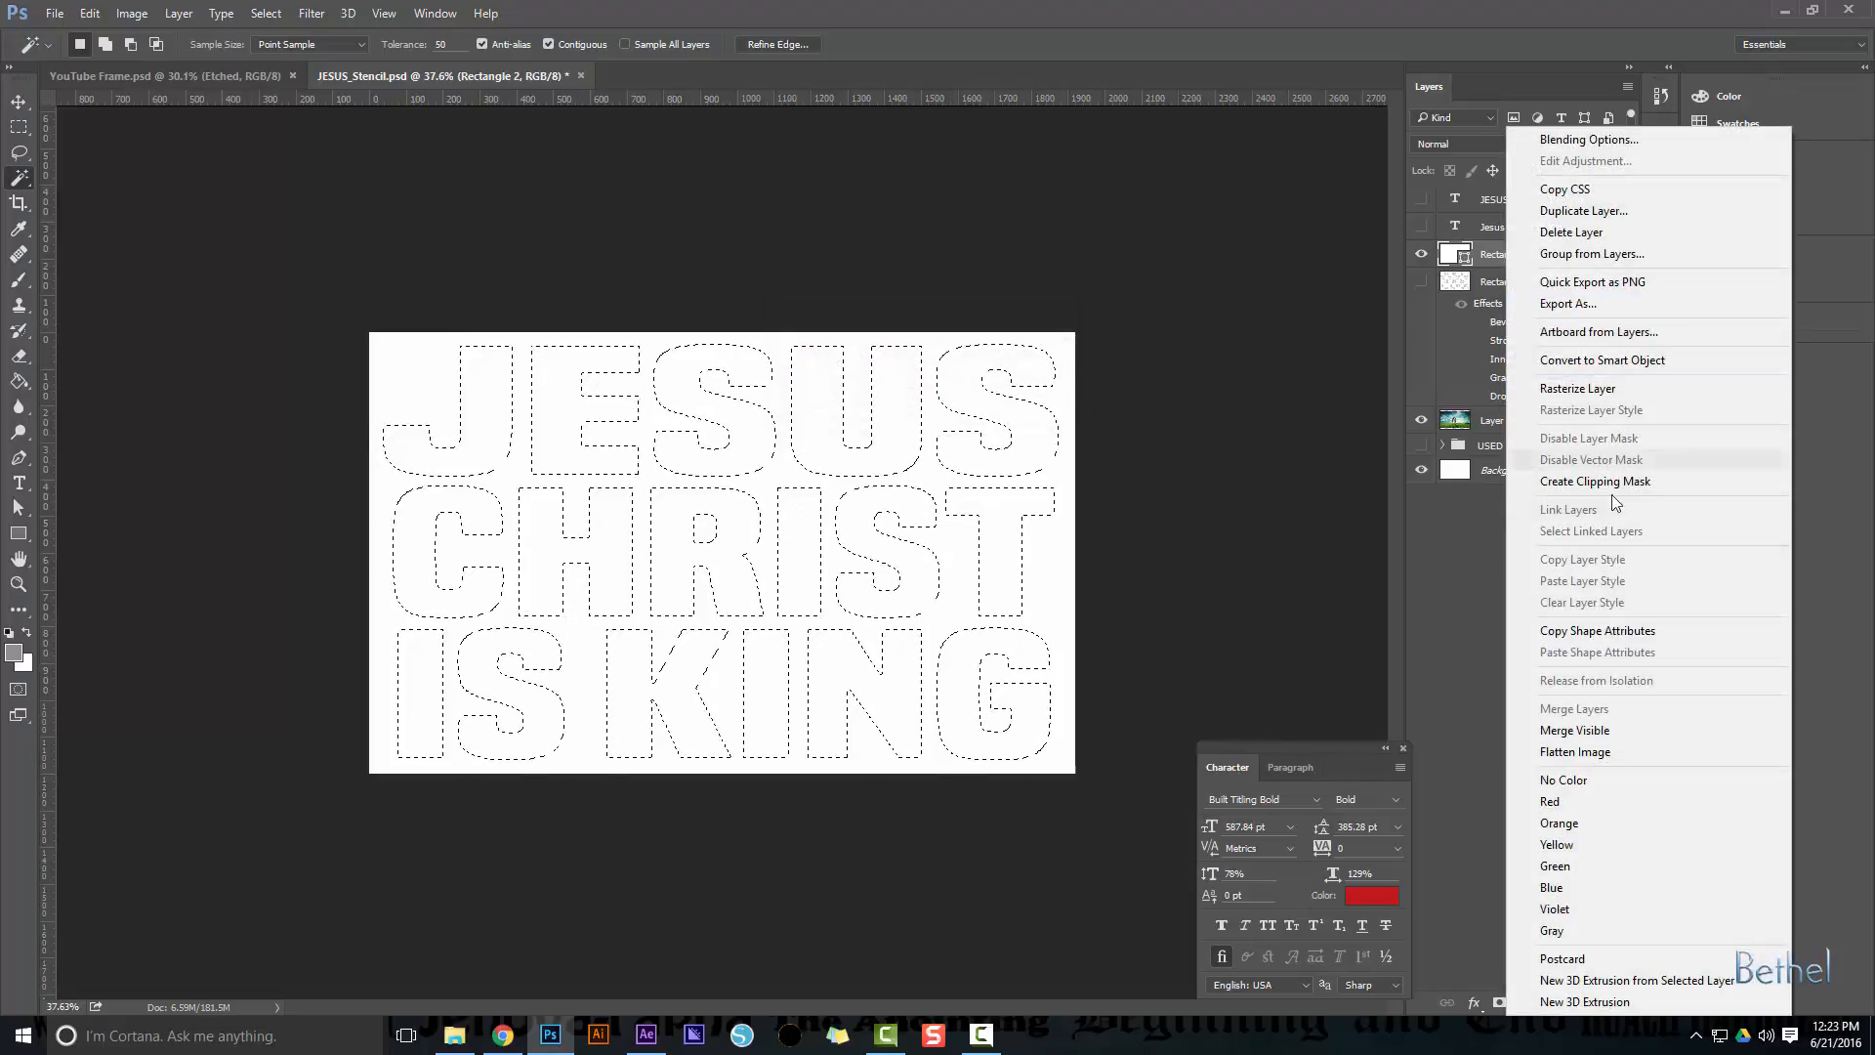
left_click(1602, 389)
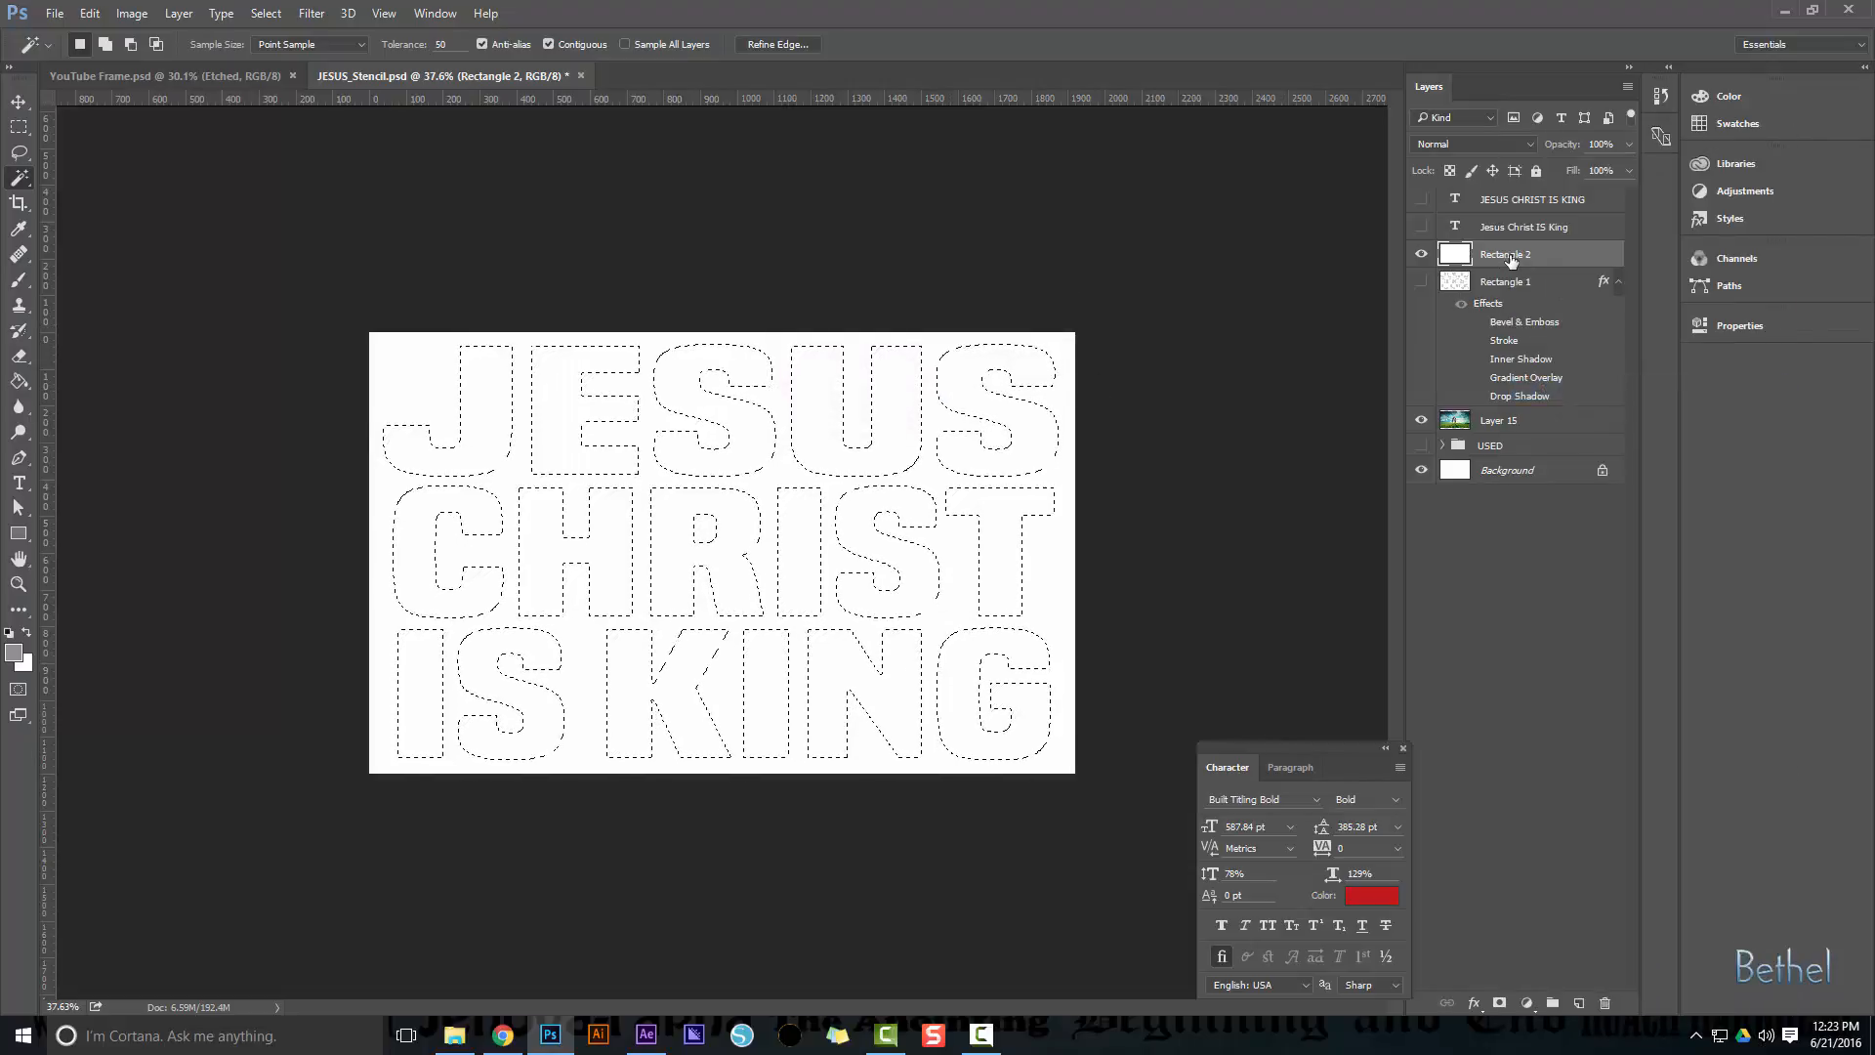
key("Delete")
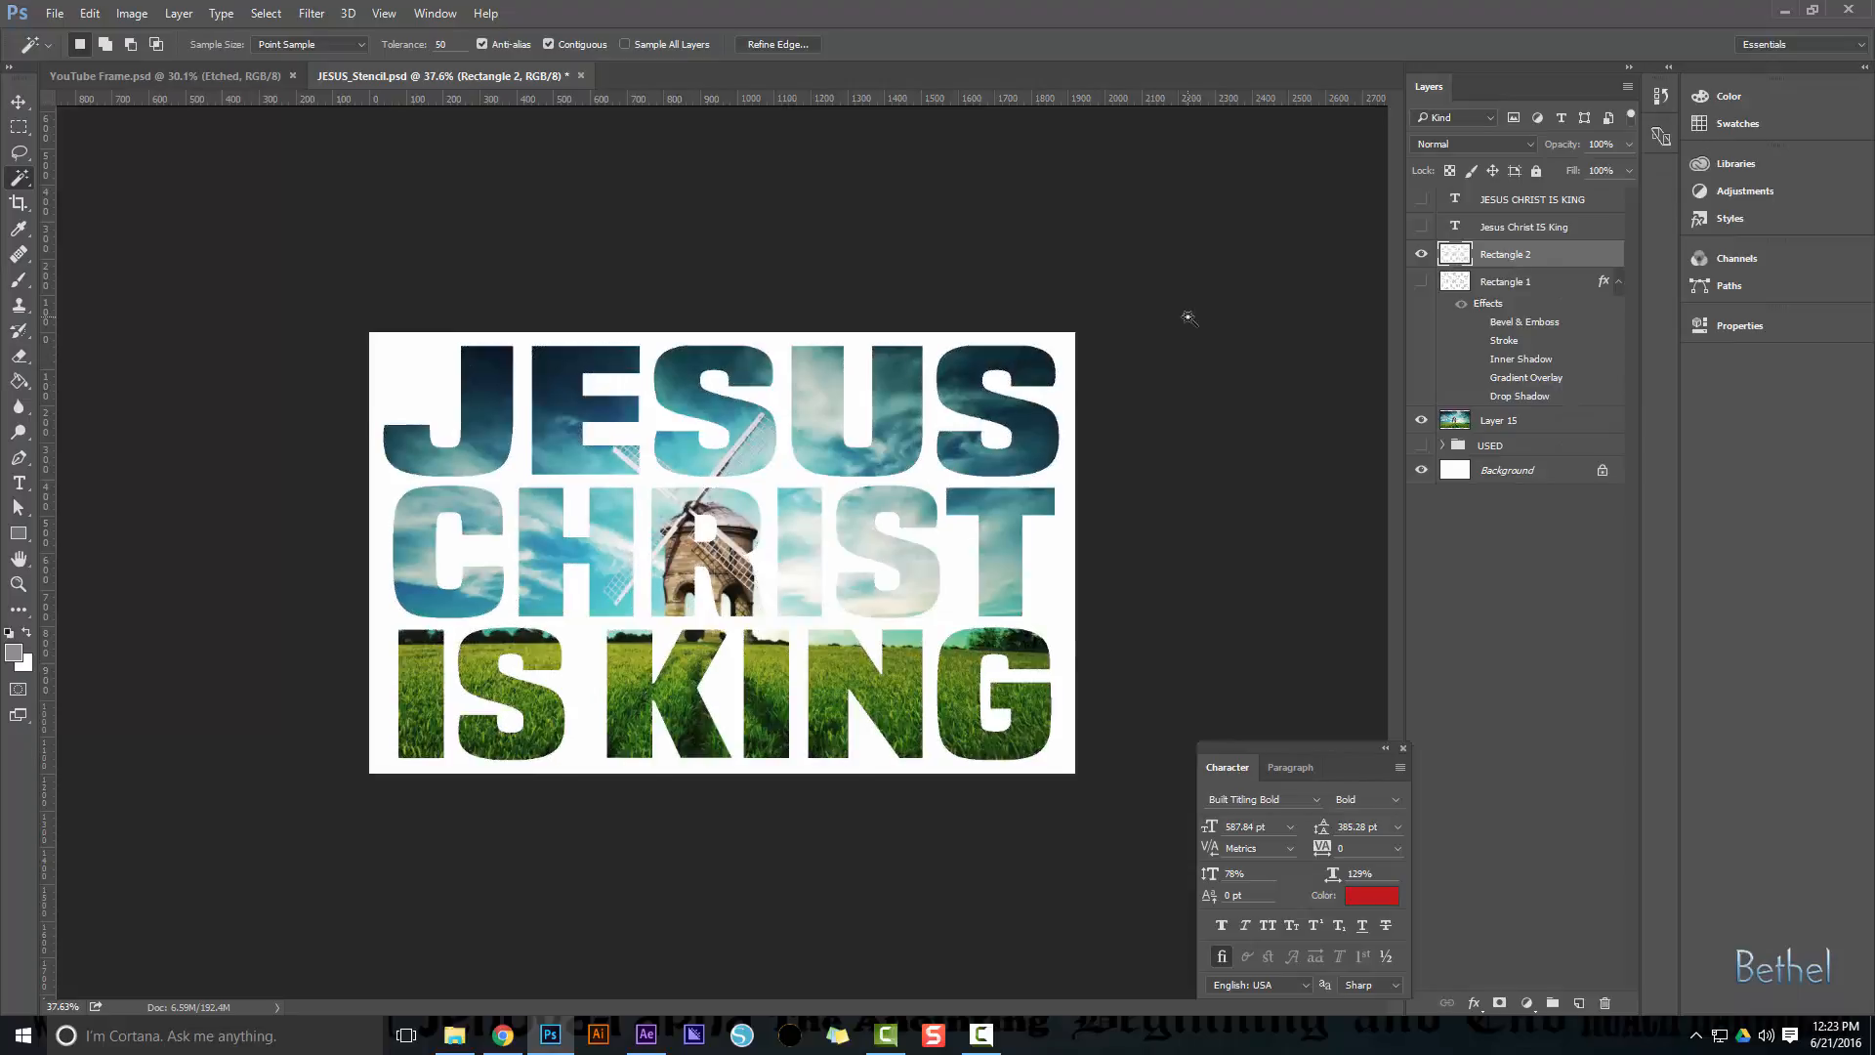
key("ctrl+d")
Show Rectangle 1 instead of Rectangle 2 and enable its Bevel & Emboss, Stroke, Inner Shadow and Gradient Overlay effects, leaving Drop Shadow off
left_click(1422, 254)
left_click(1423, 282)
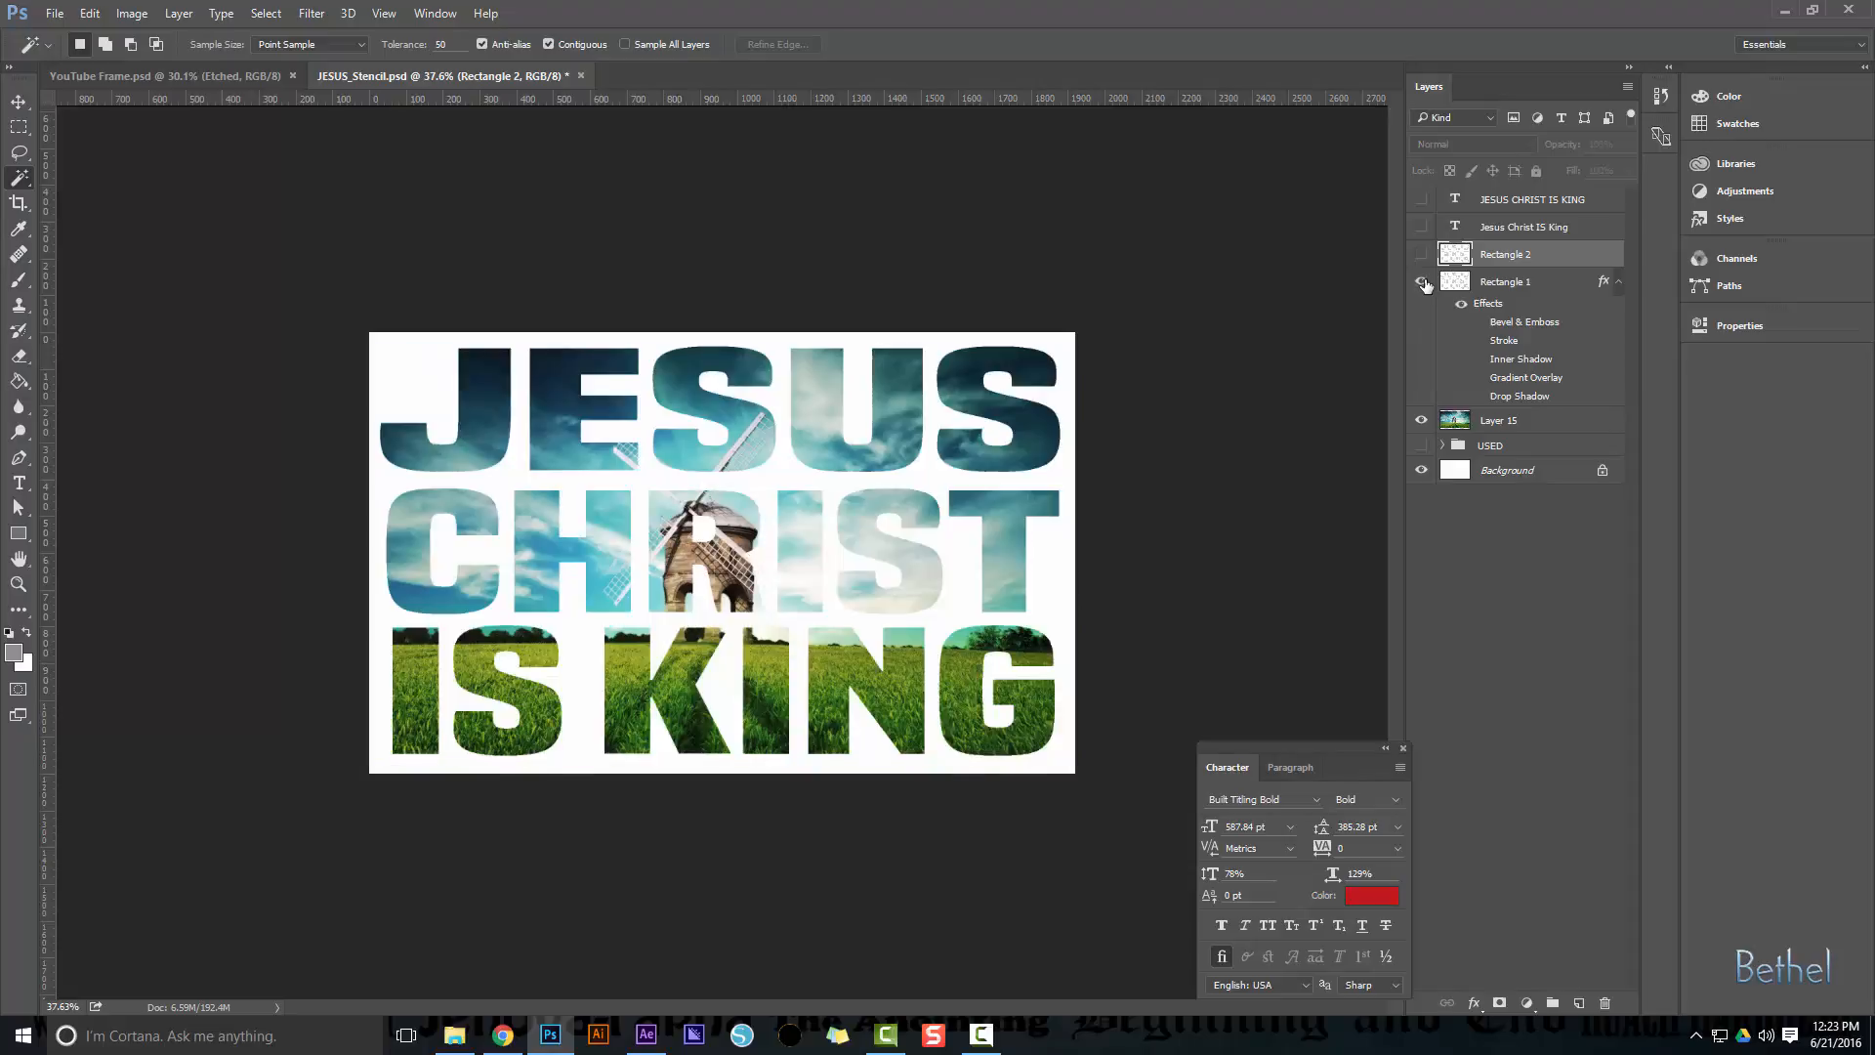
left_click(1487, 333)
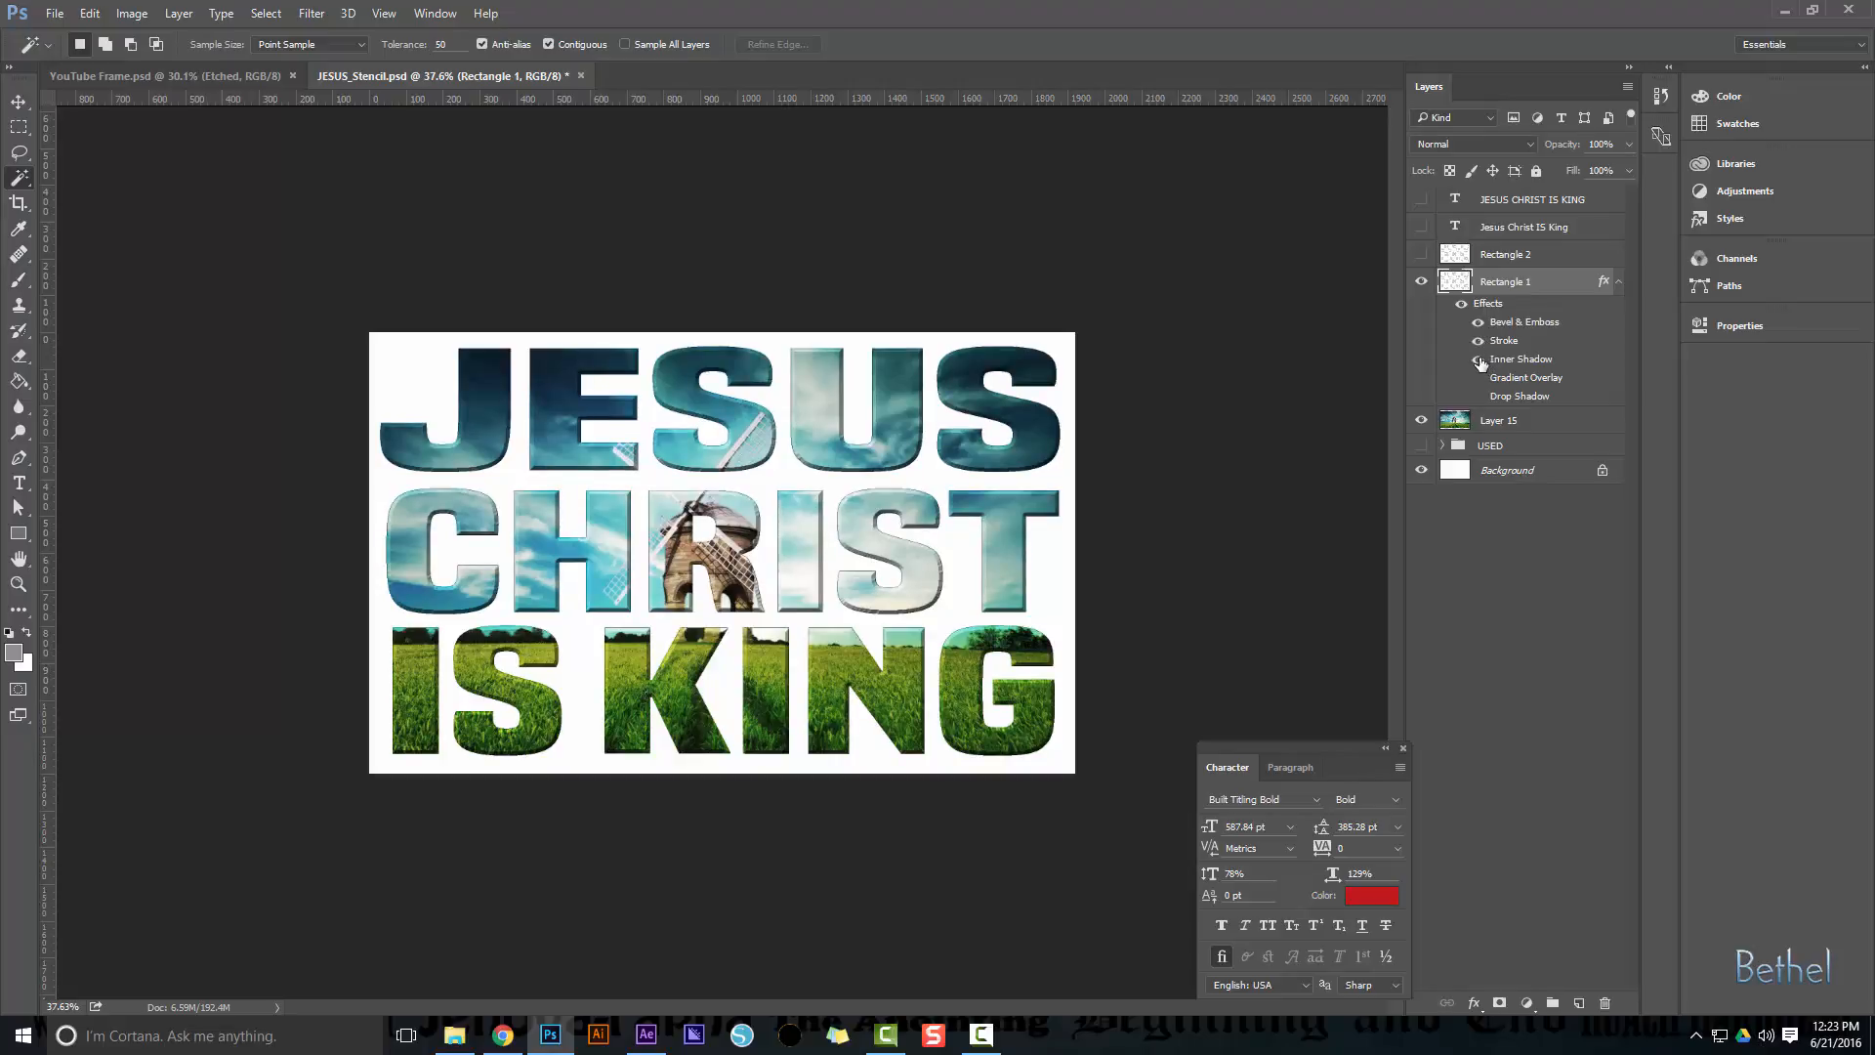
left_click(1478, 360)
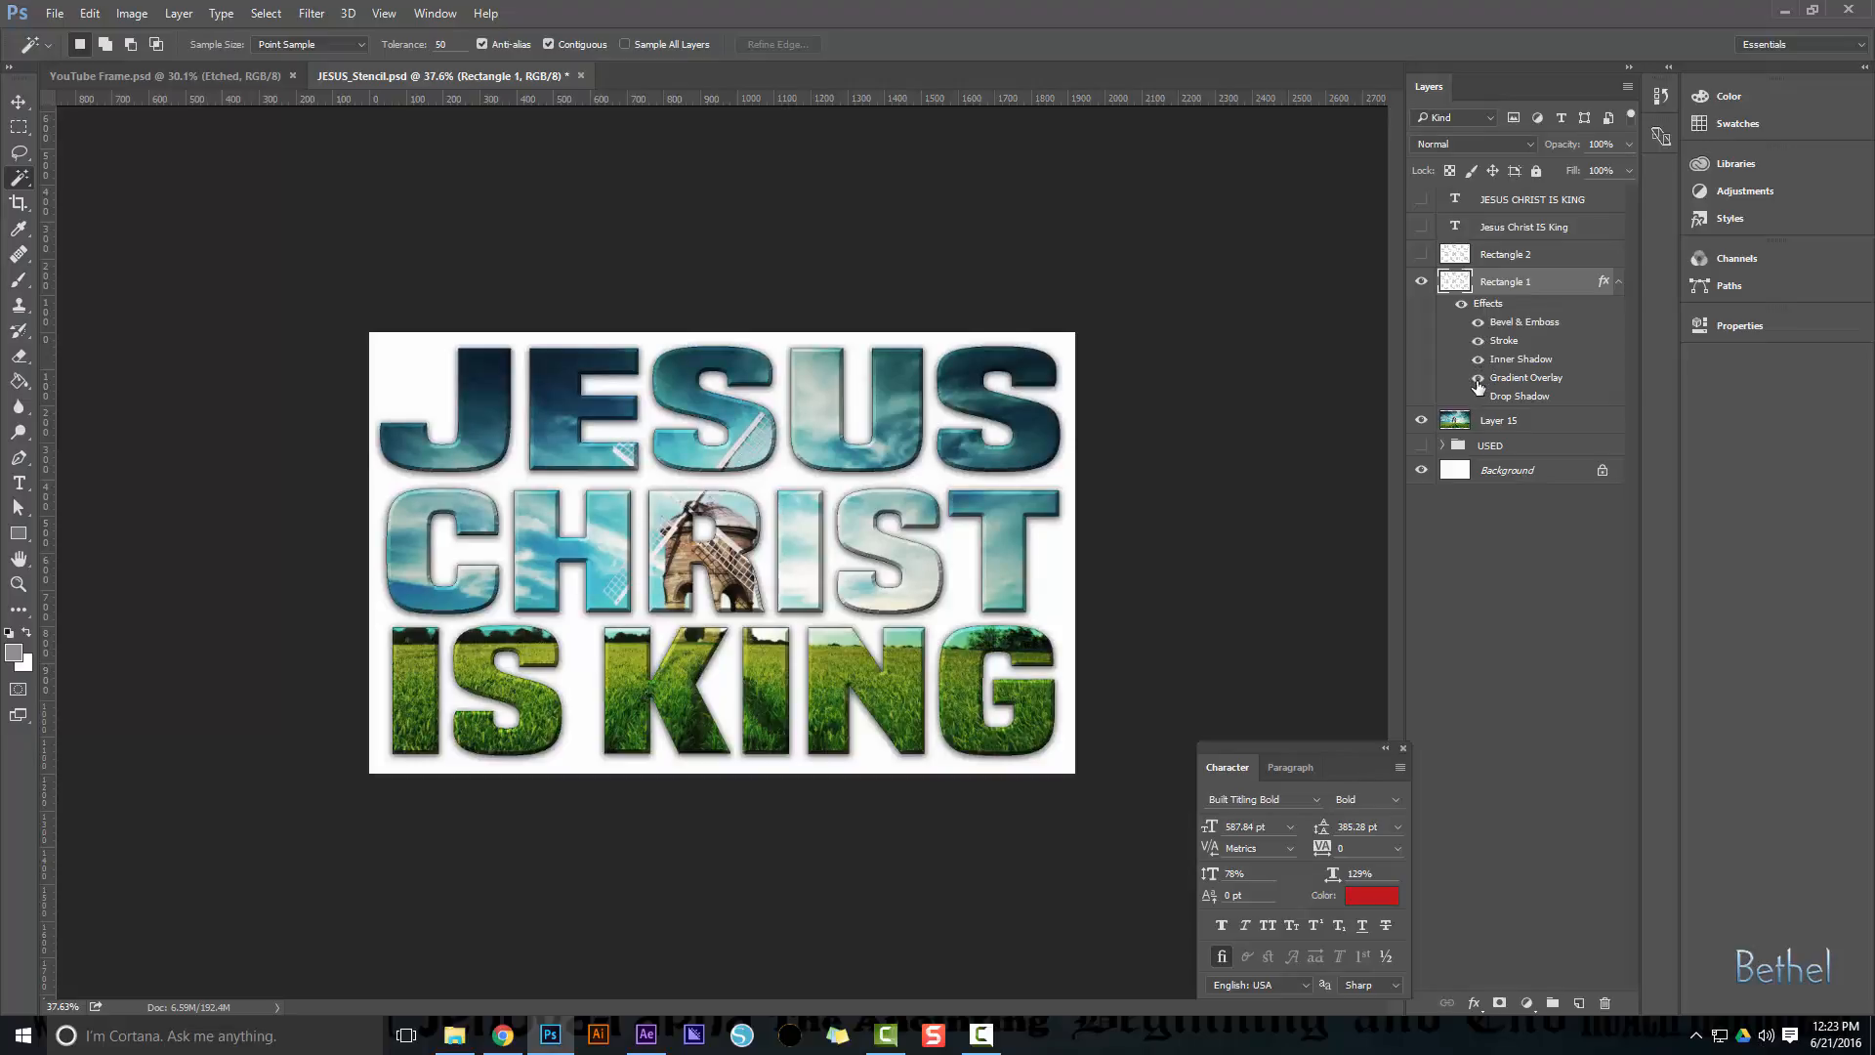
left_click(1478, 397)
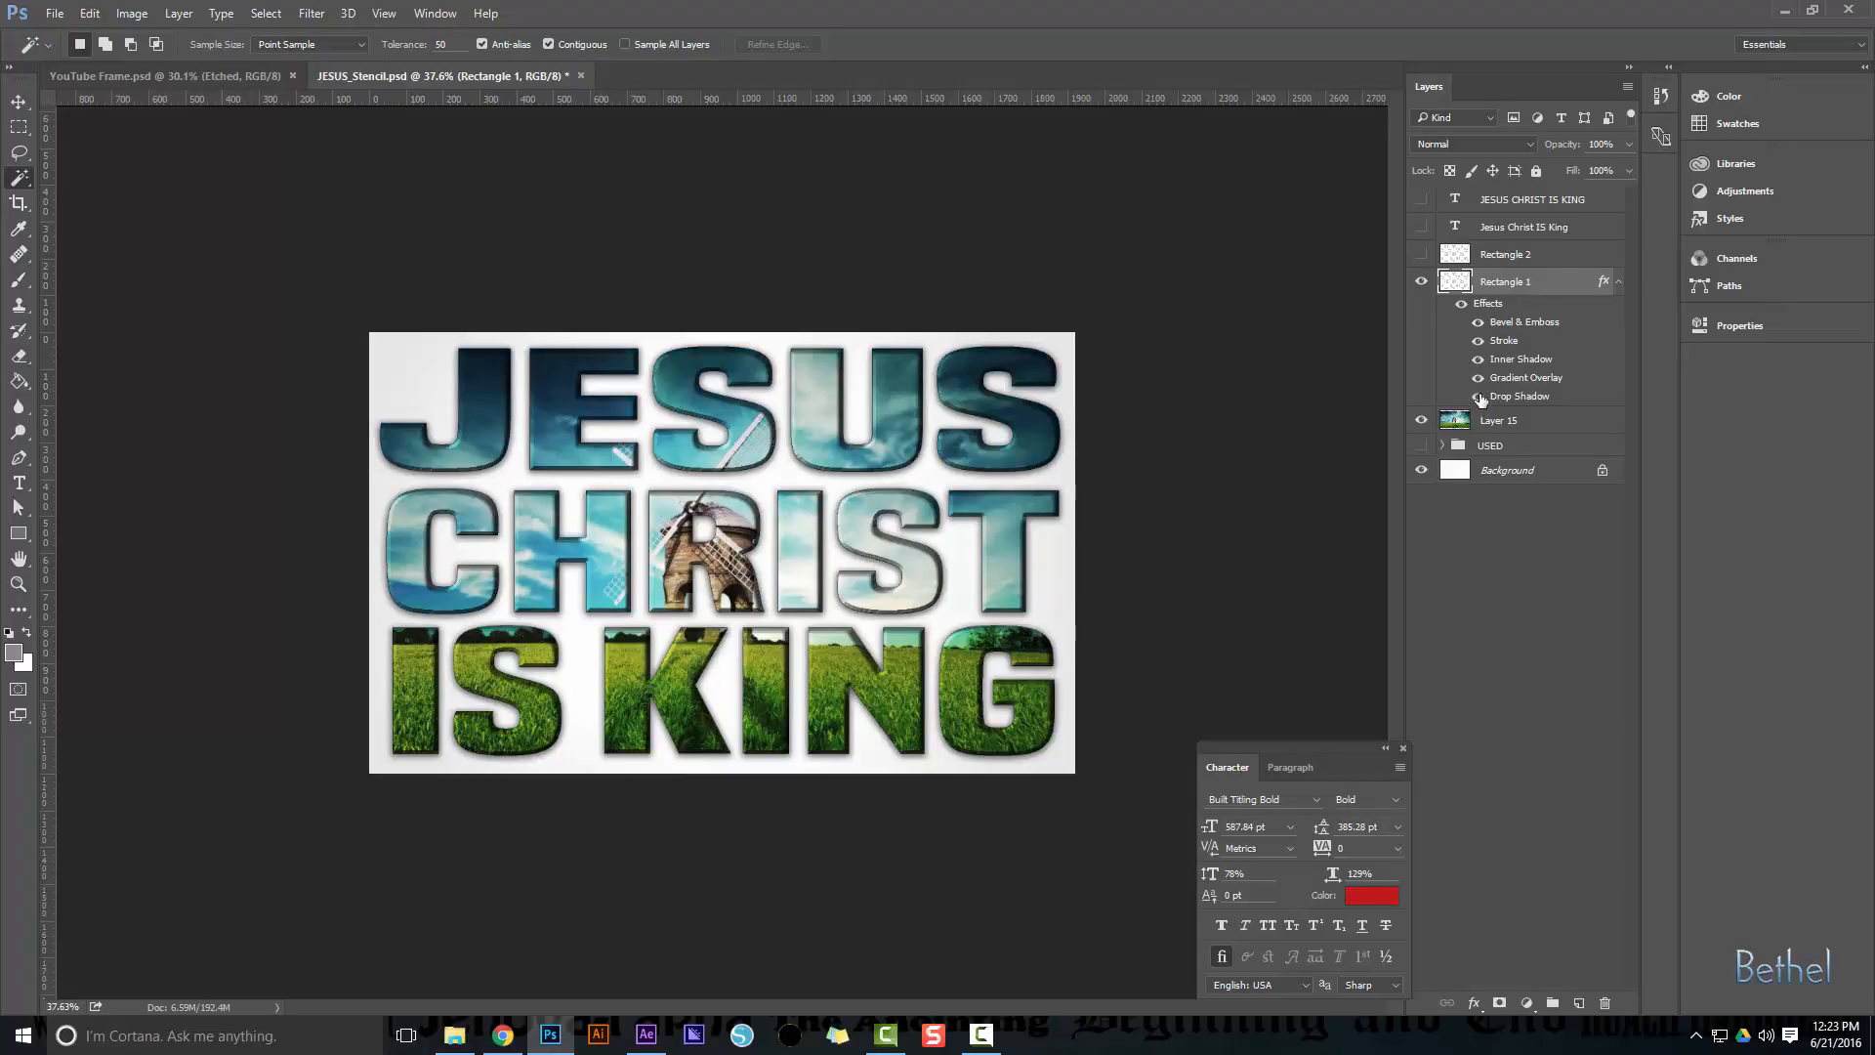
left_click(1479, 396)
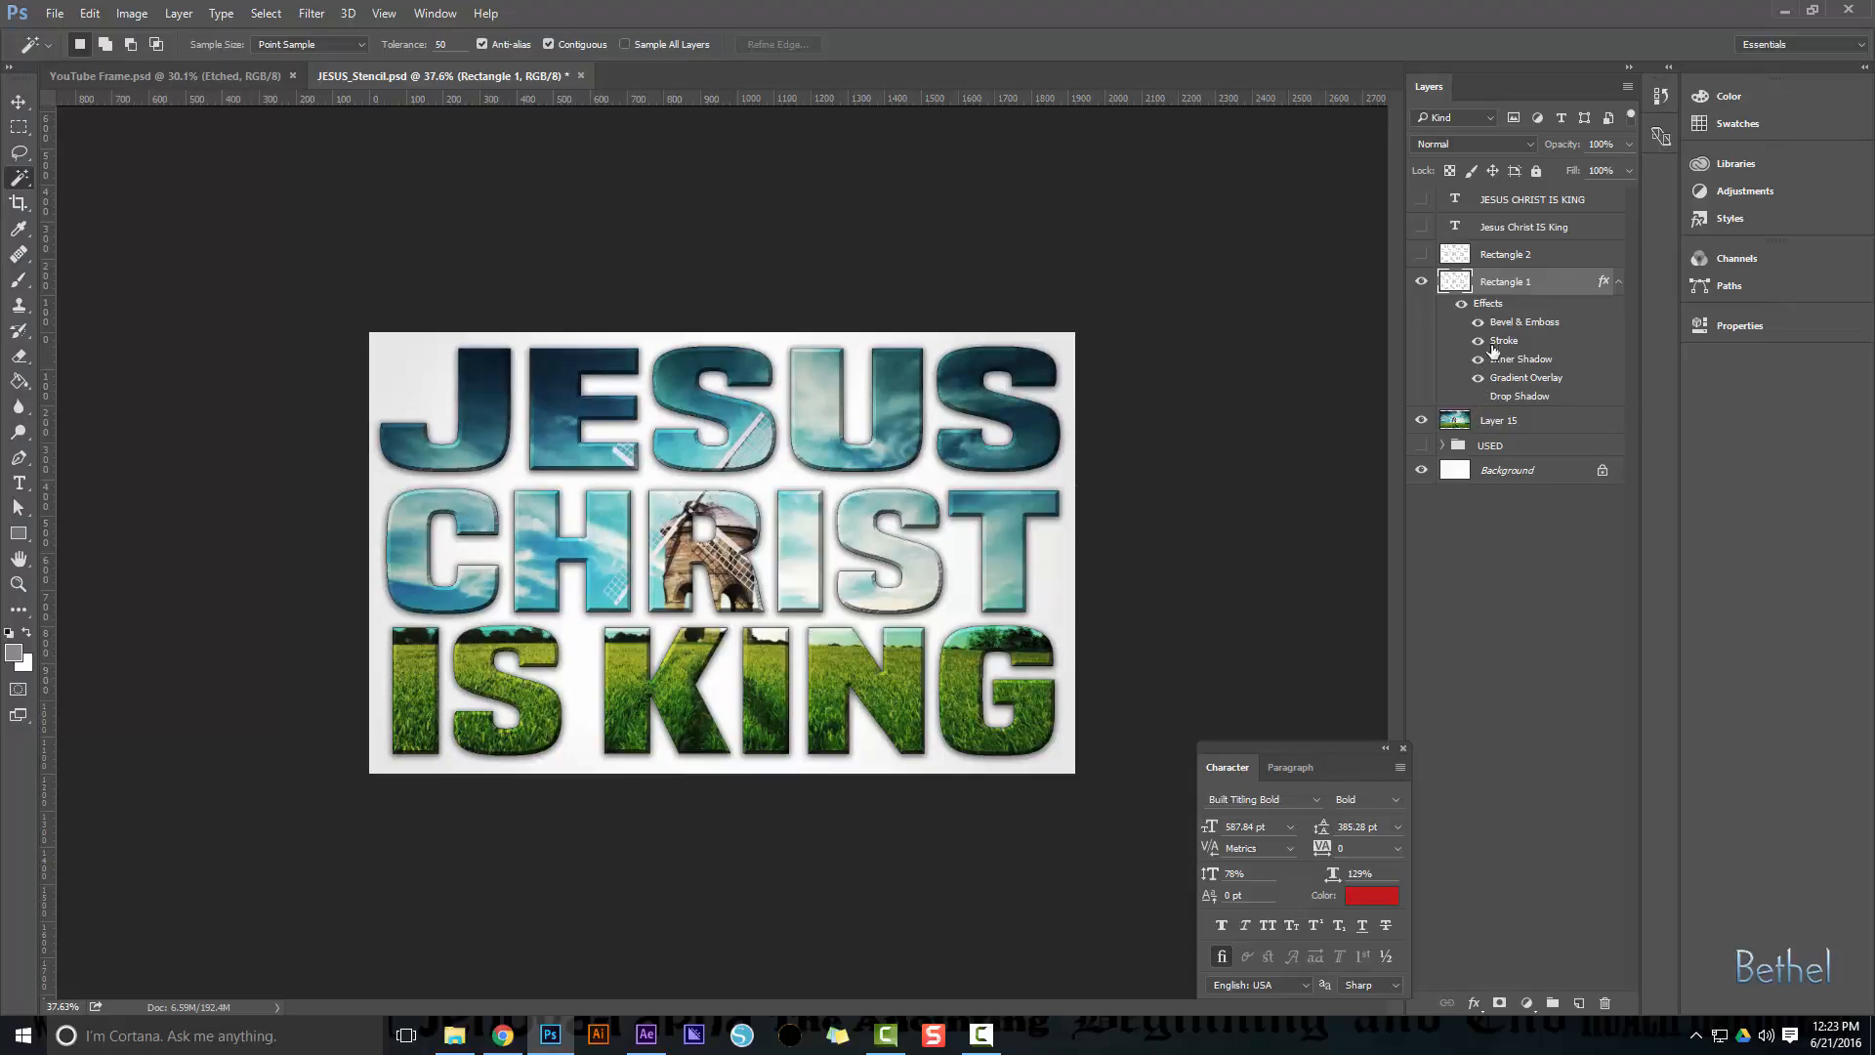
Open the Bevel & Emboss settings in the layer style of Rectangle 1
key("space")
double_click(1498, 305)
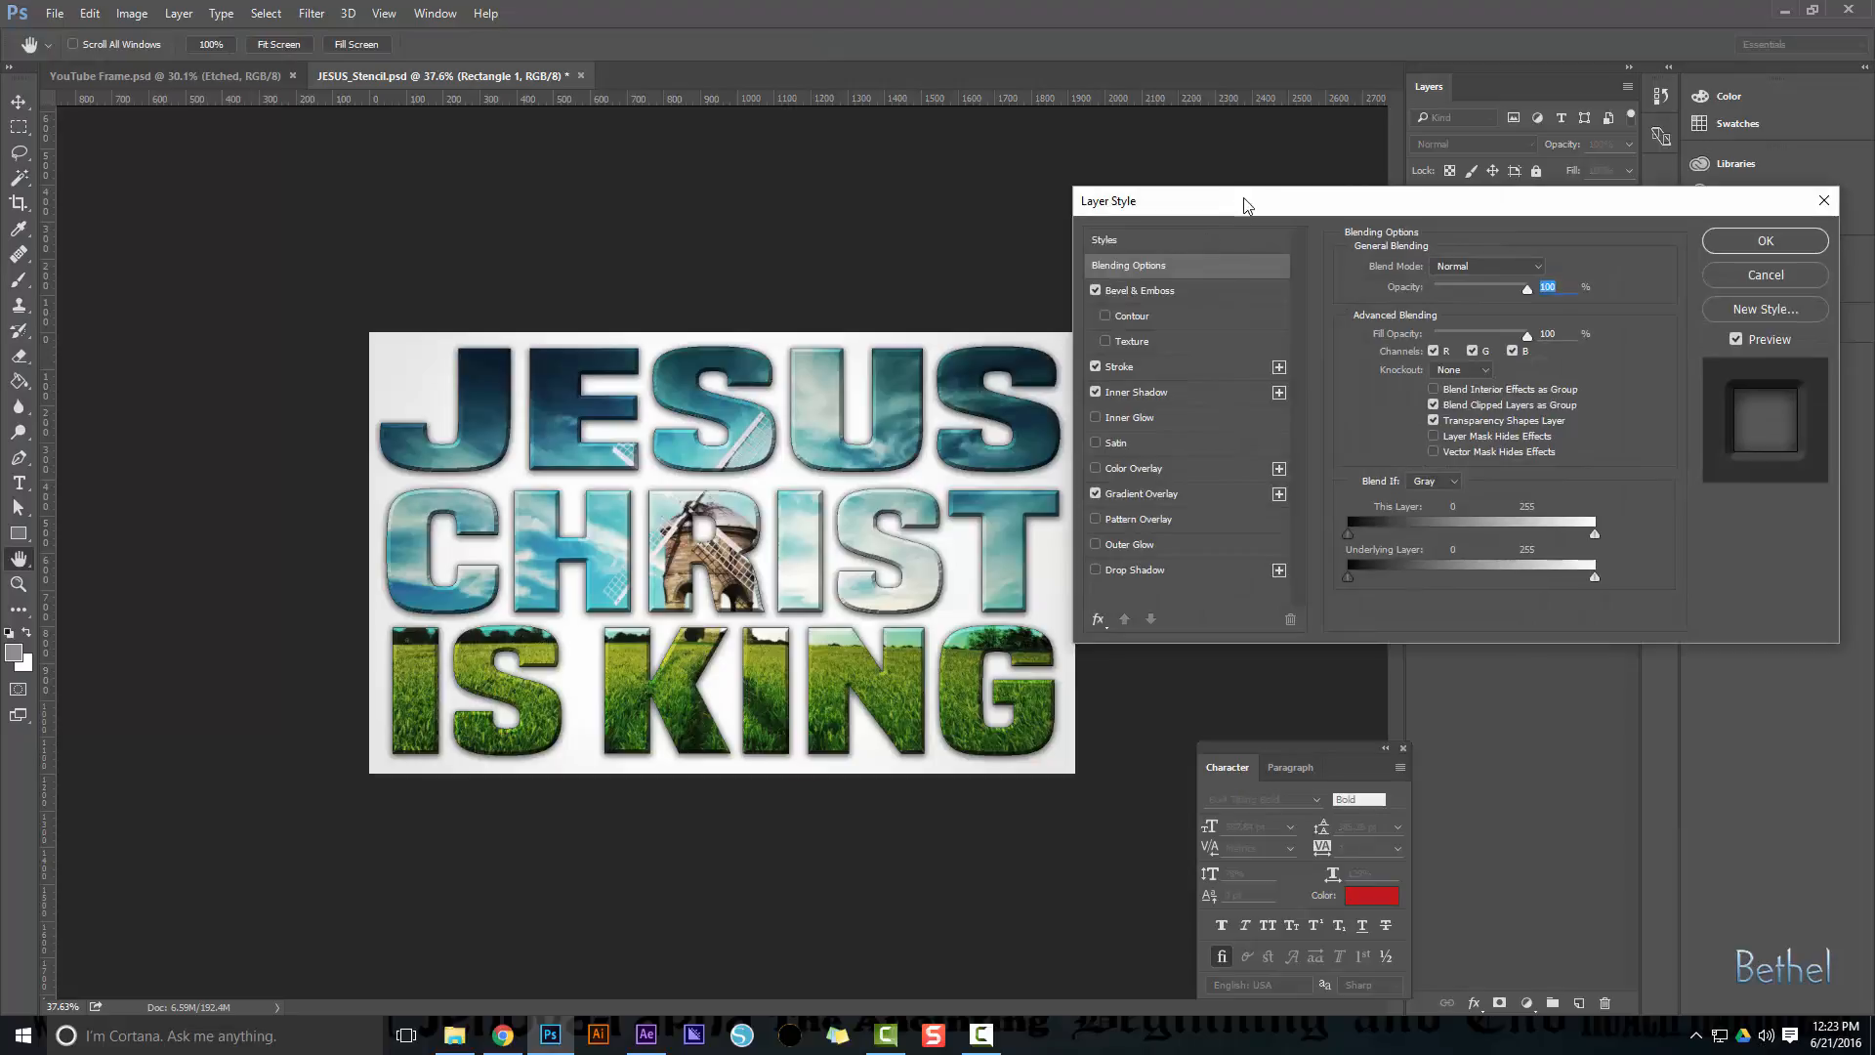
left_click_drag(1211, 200, 1240, 206)
left_click(1215, 298)
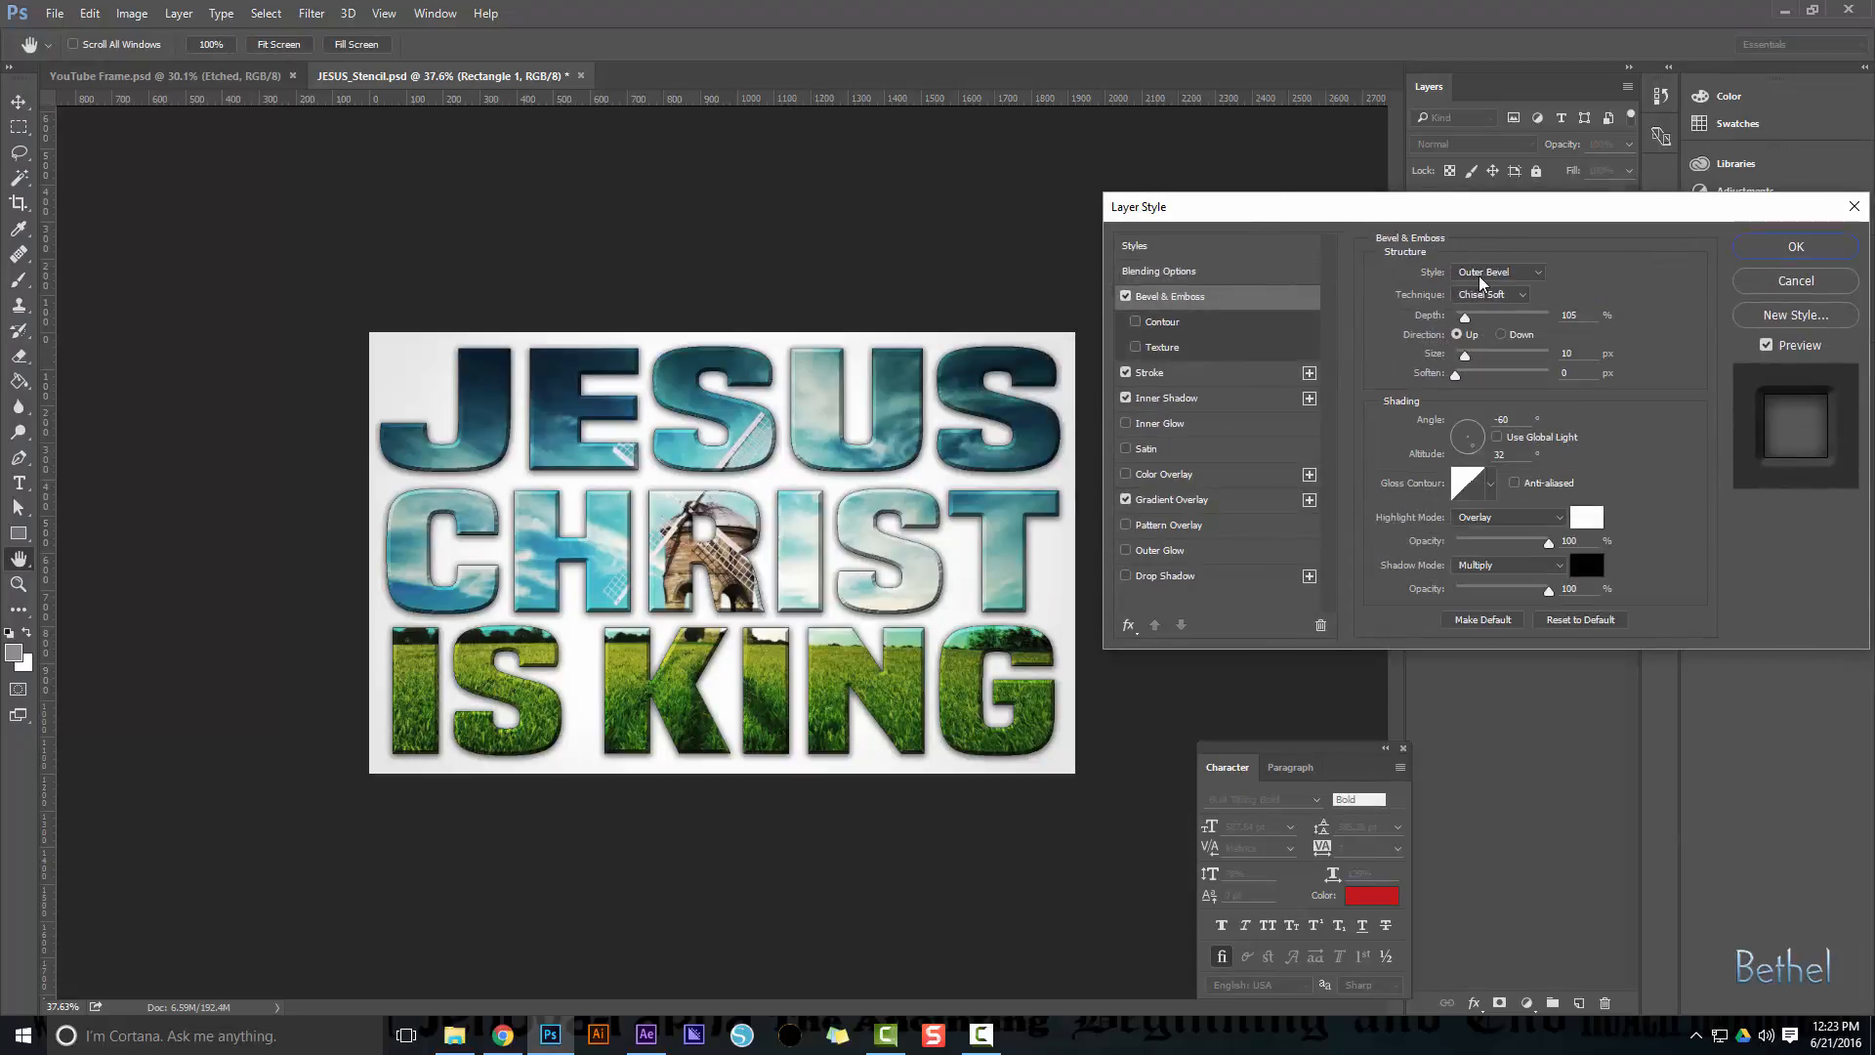
Try the Inner Bevel, Pillow Emboss and Stroke Emboss bevel styles on Rectangle 1, and return the style to Outer Bevel
left_click(1529, 275)
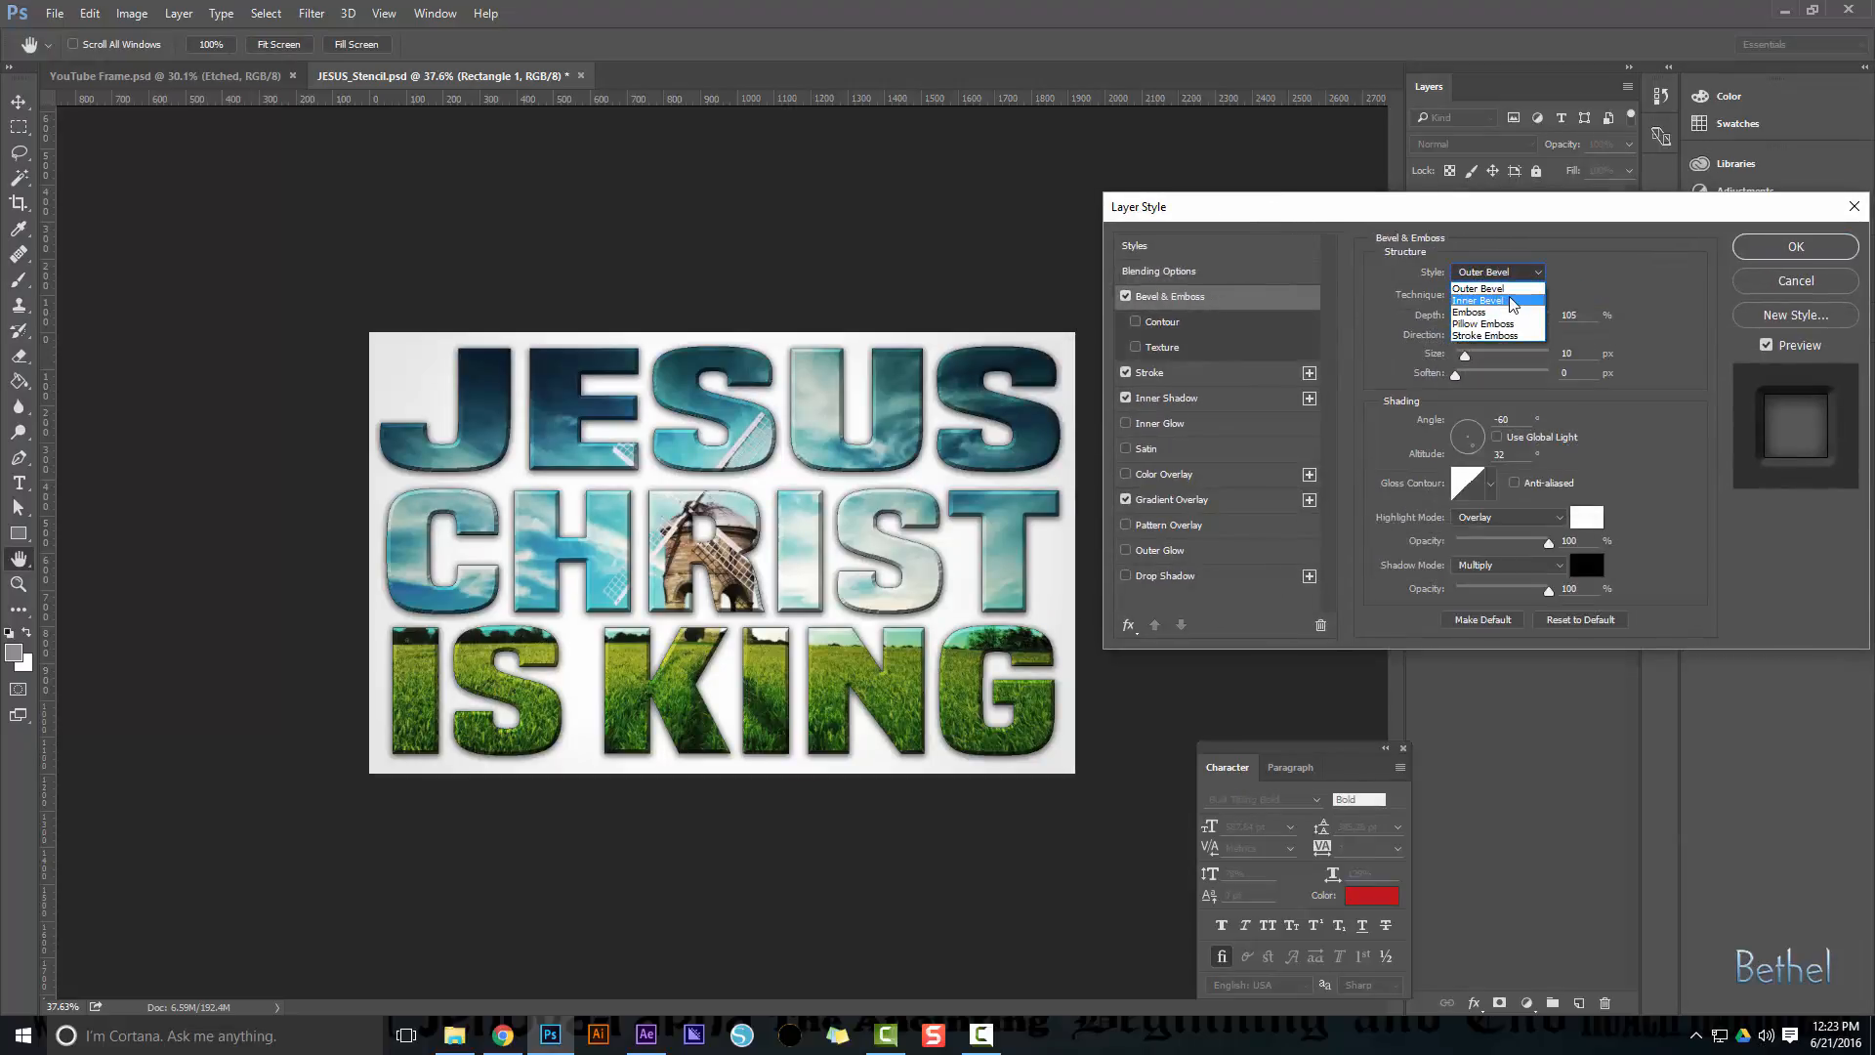
left_click(1495, 285)
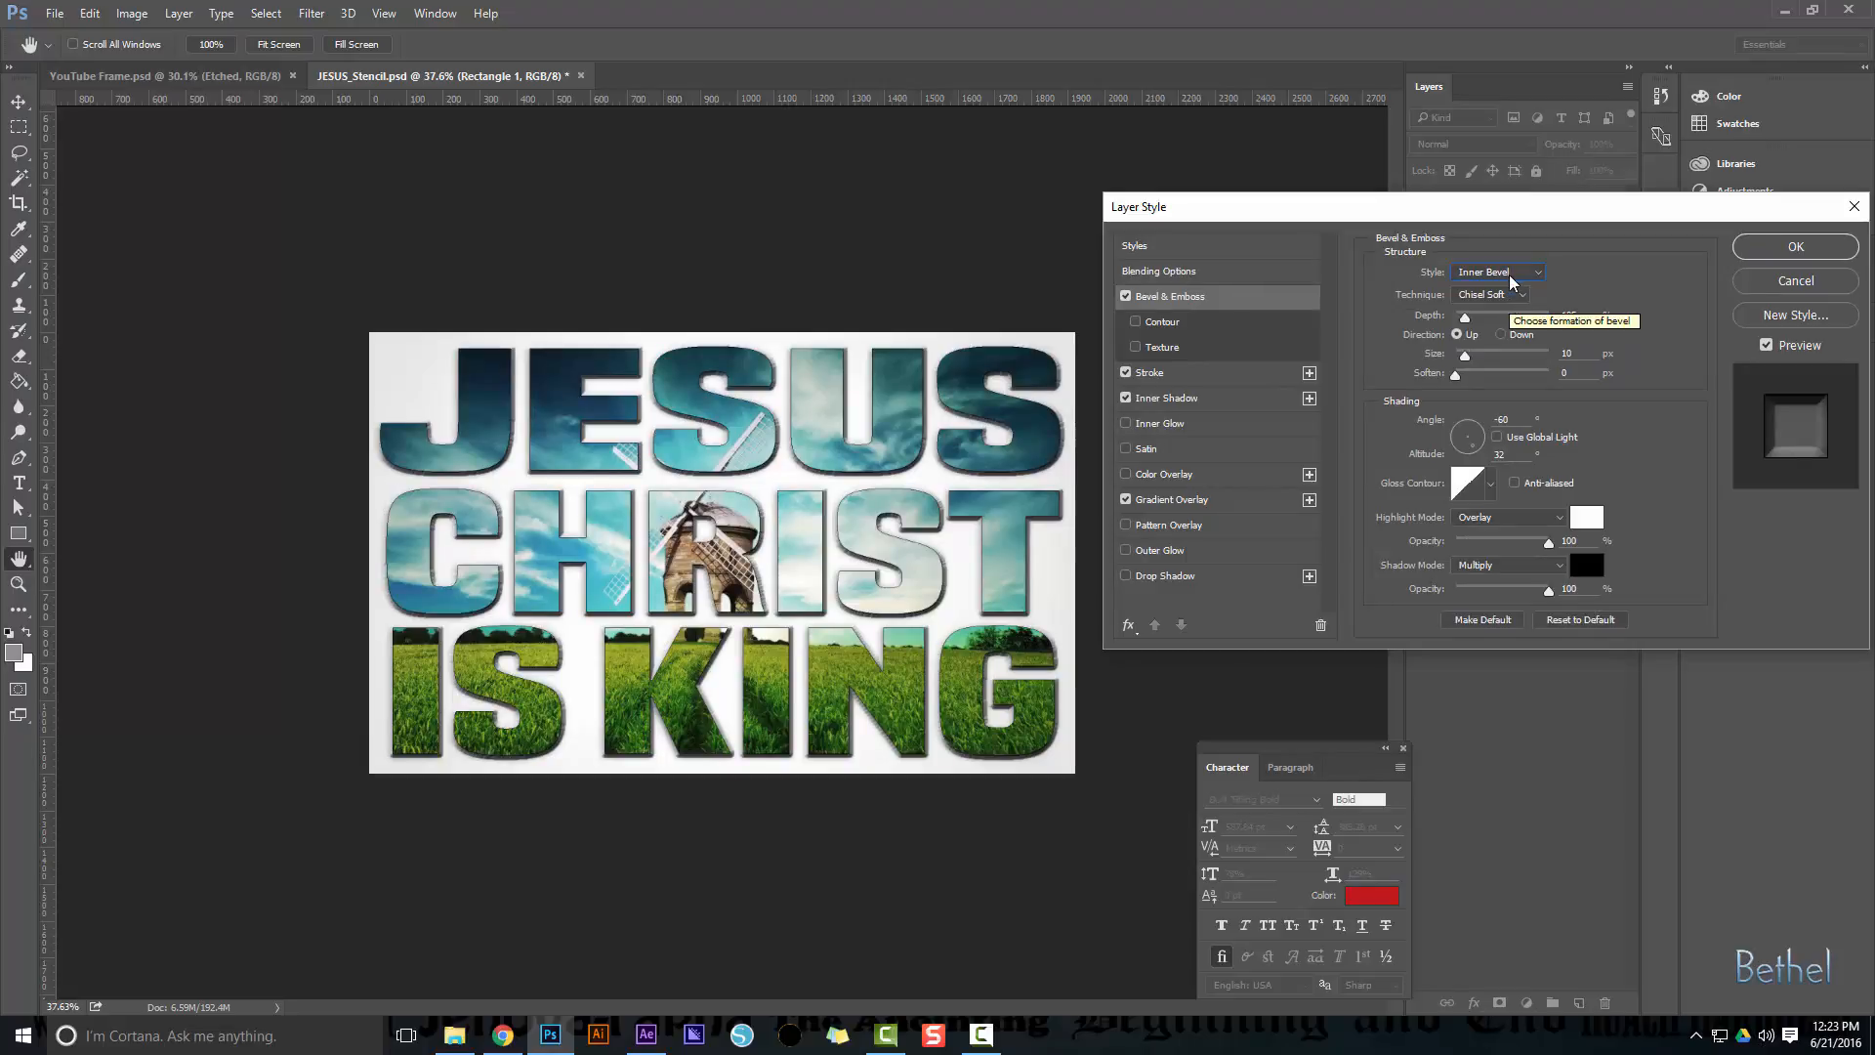
left_click(1522, 273)
left_click(1509, 320)
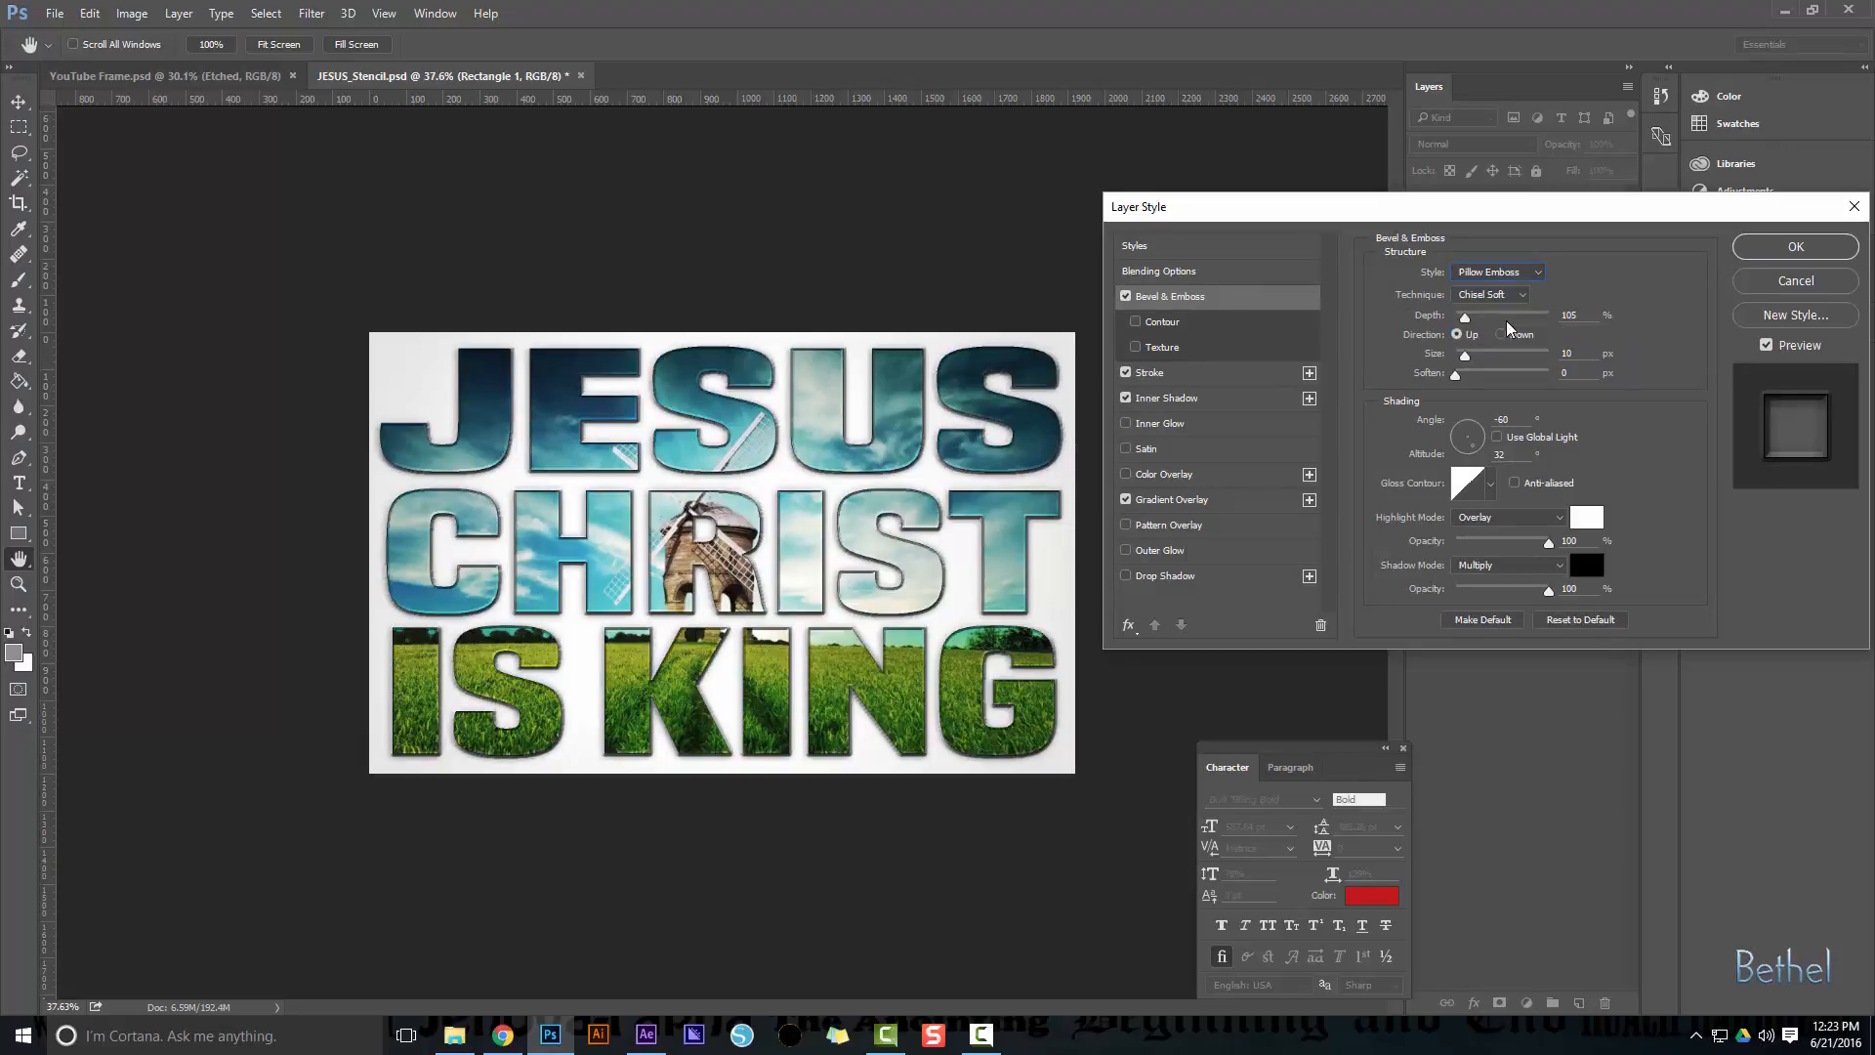
left_click(1520, 275)
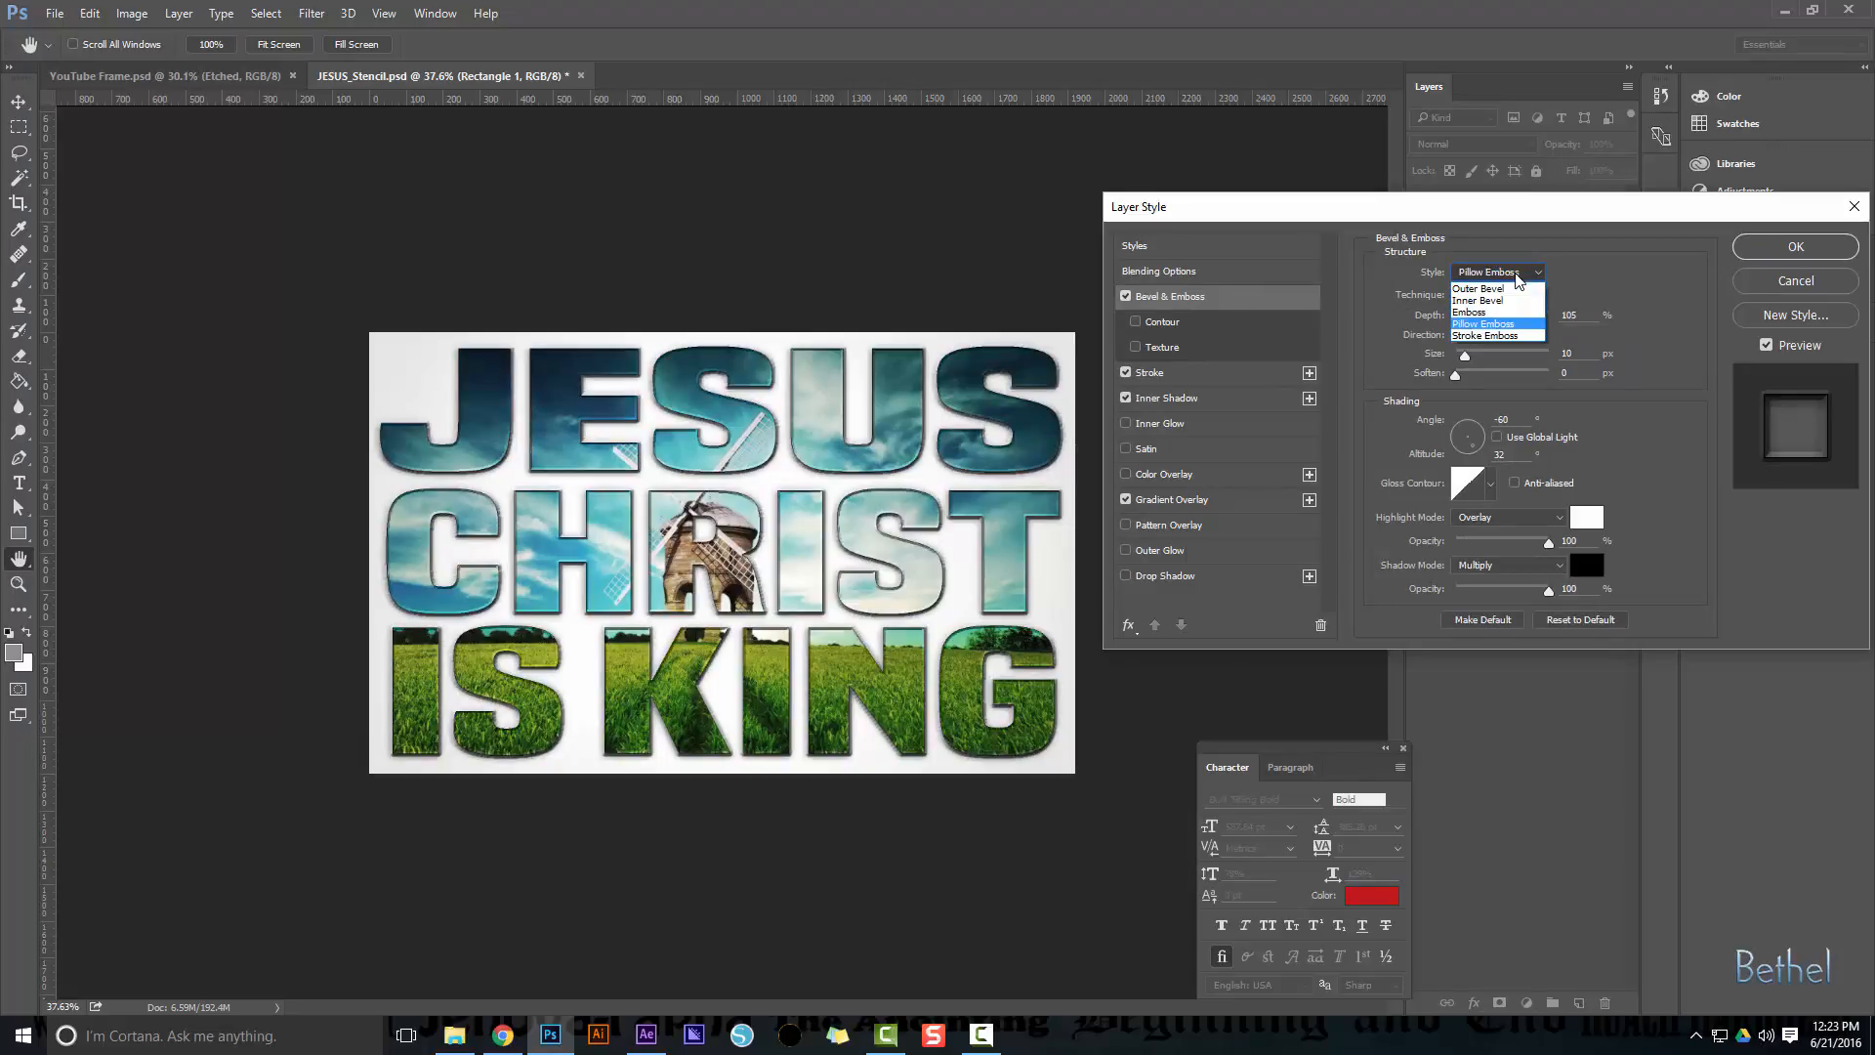
left_click(1505, 336)
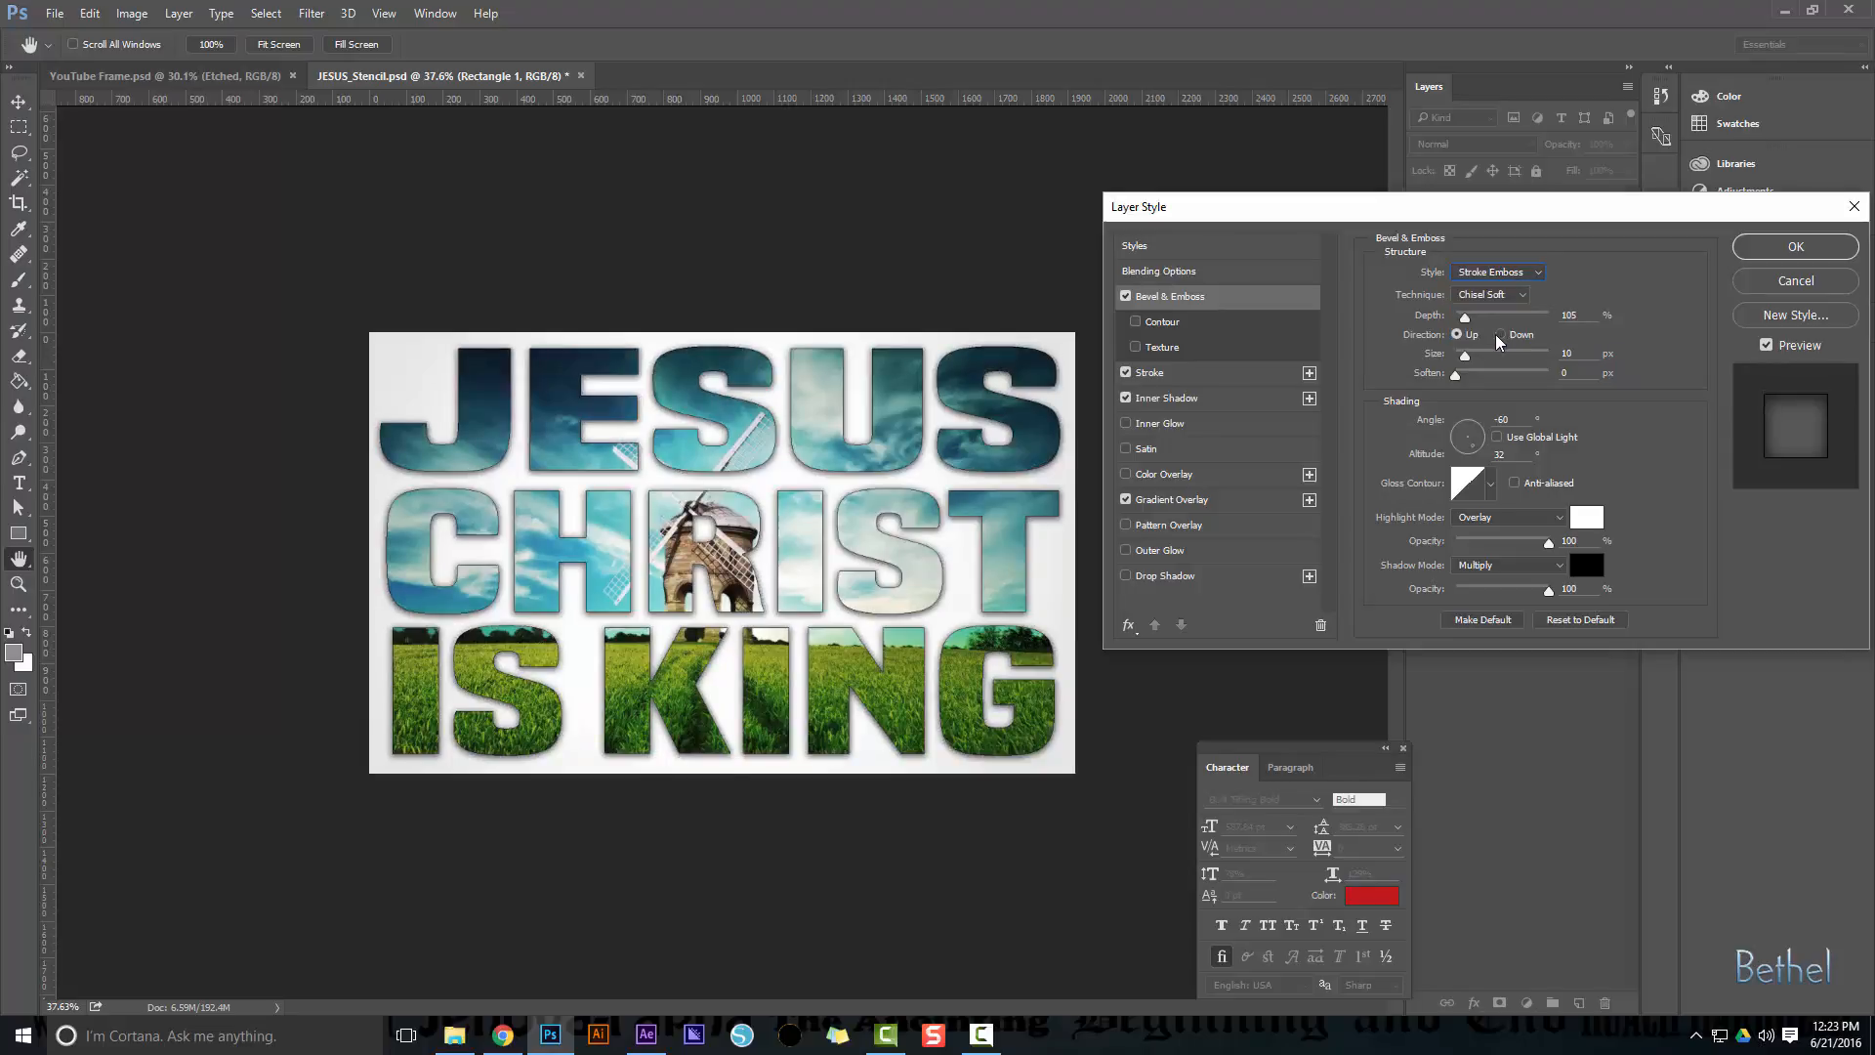
left_click(1488, 283)
left_click(1491, 323)
left_click(1510, 273)
left_click(1504, 289)
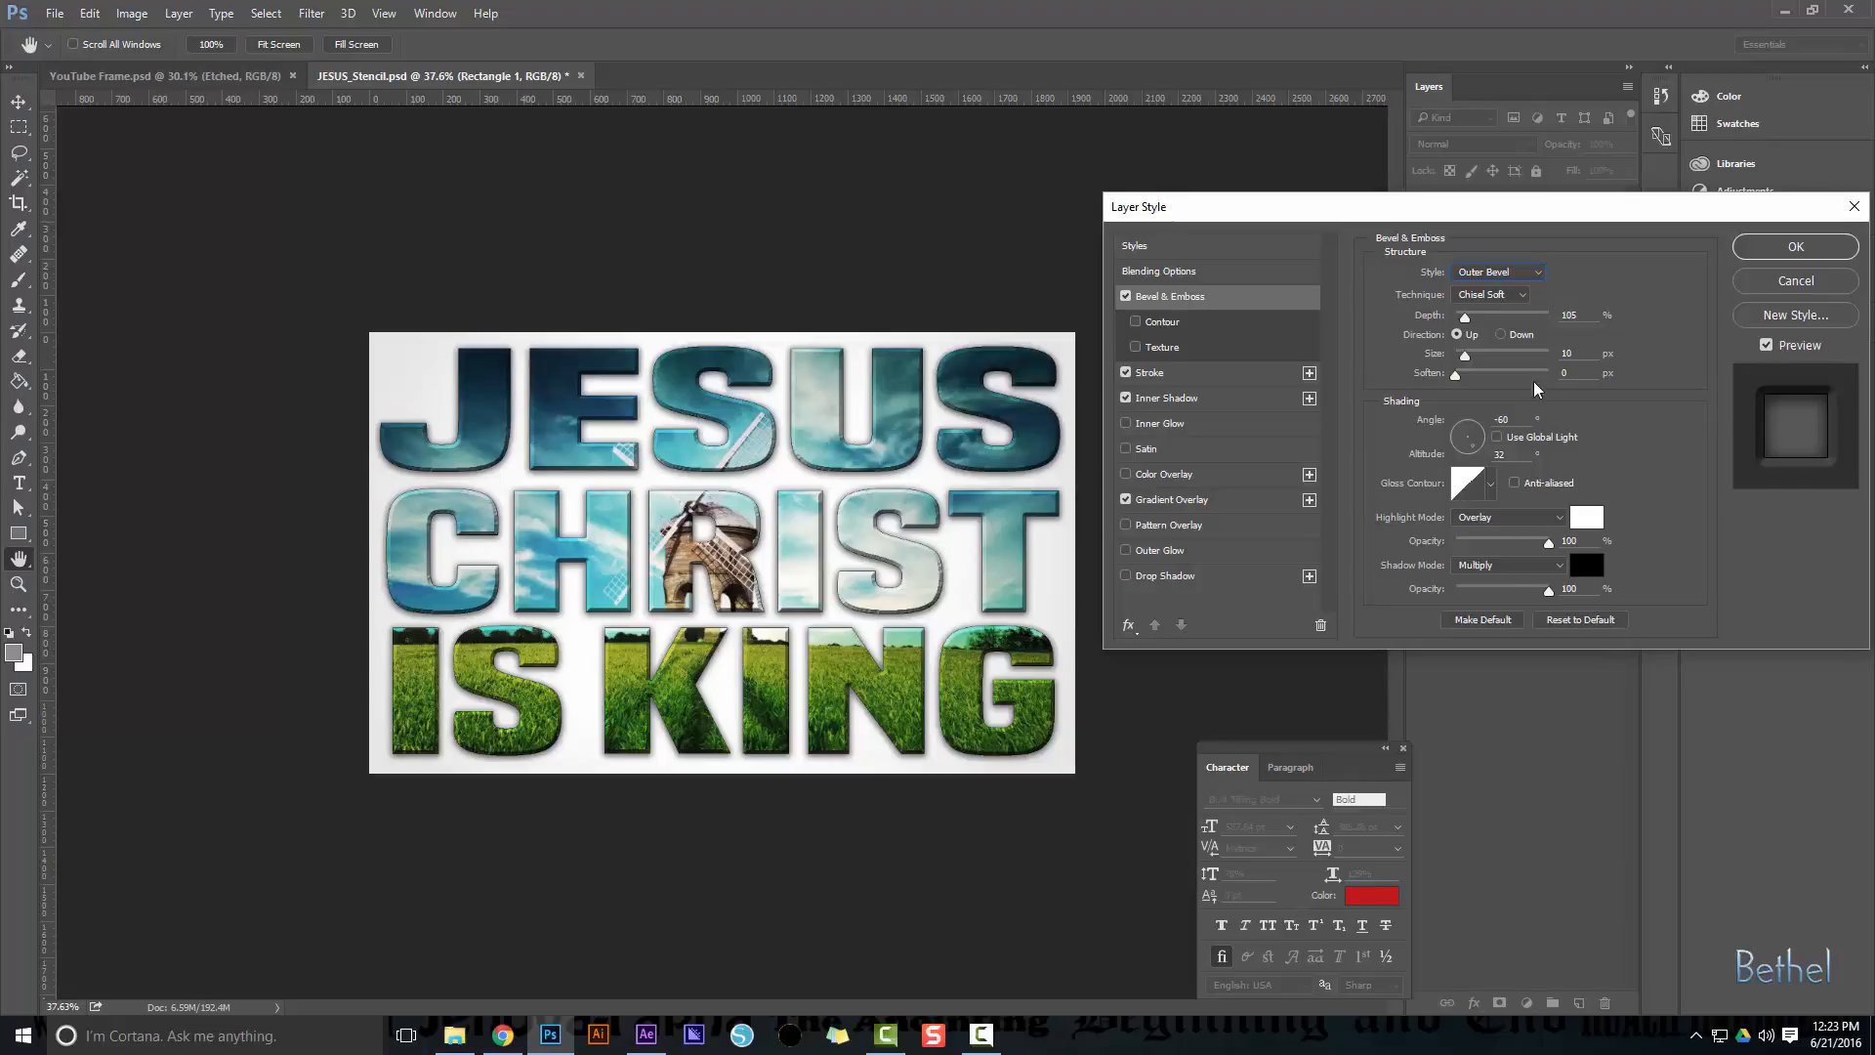
Try a stroke size of 16 px on Rectangle 1 and return it to 1 px
left_click_drag(1516, 212, 1488, 185)
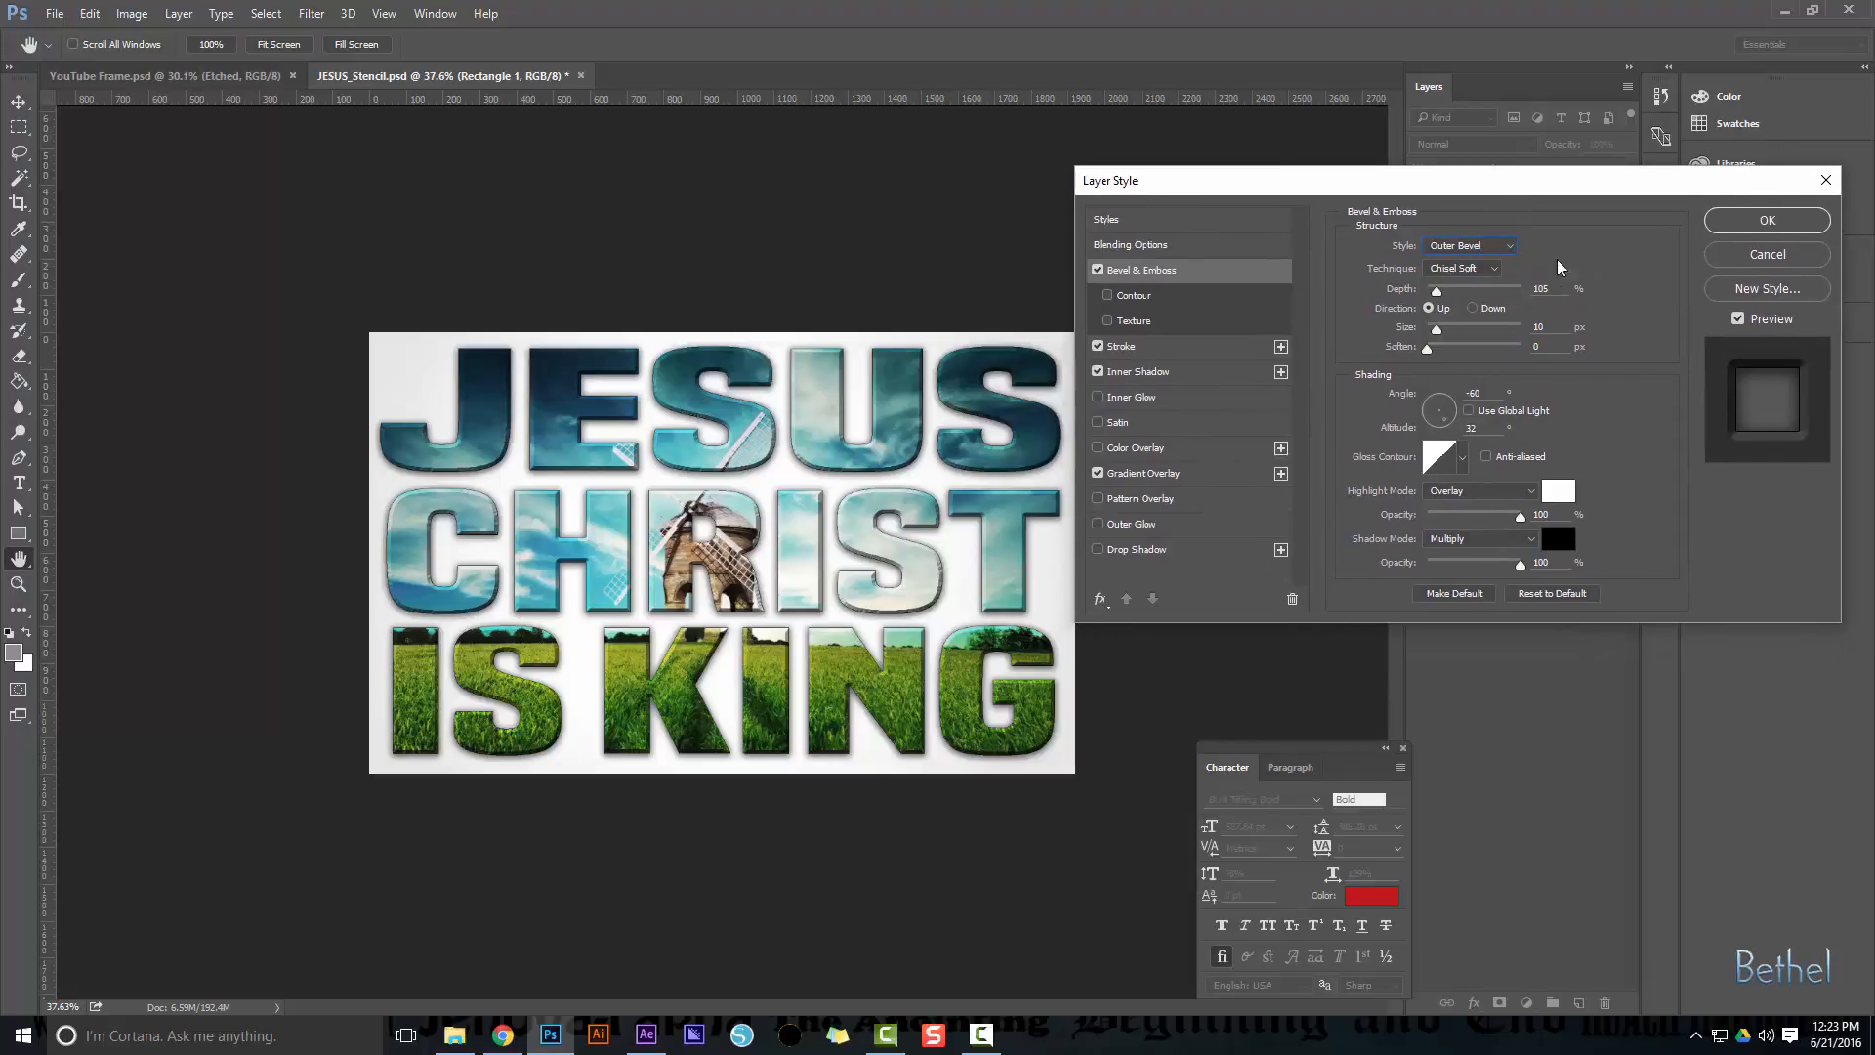
left_click(1159, 349)
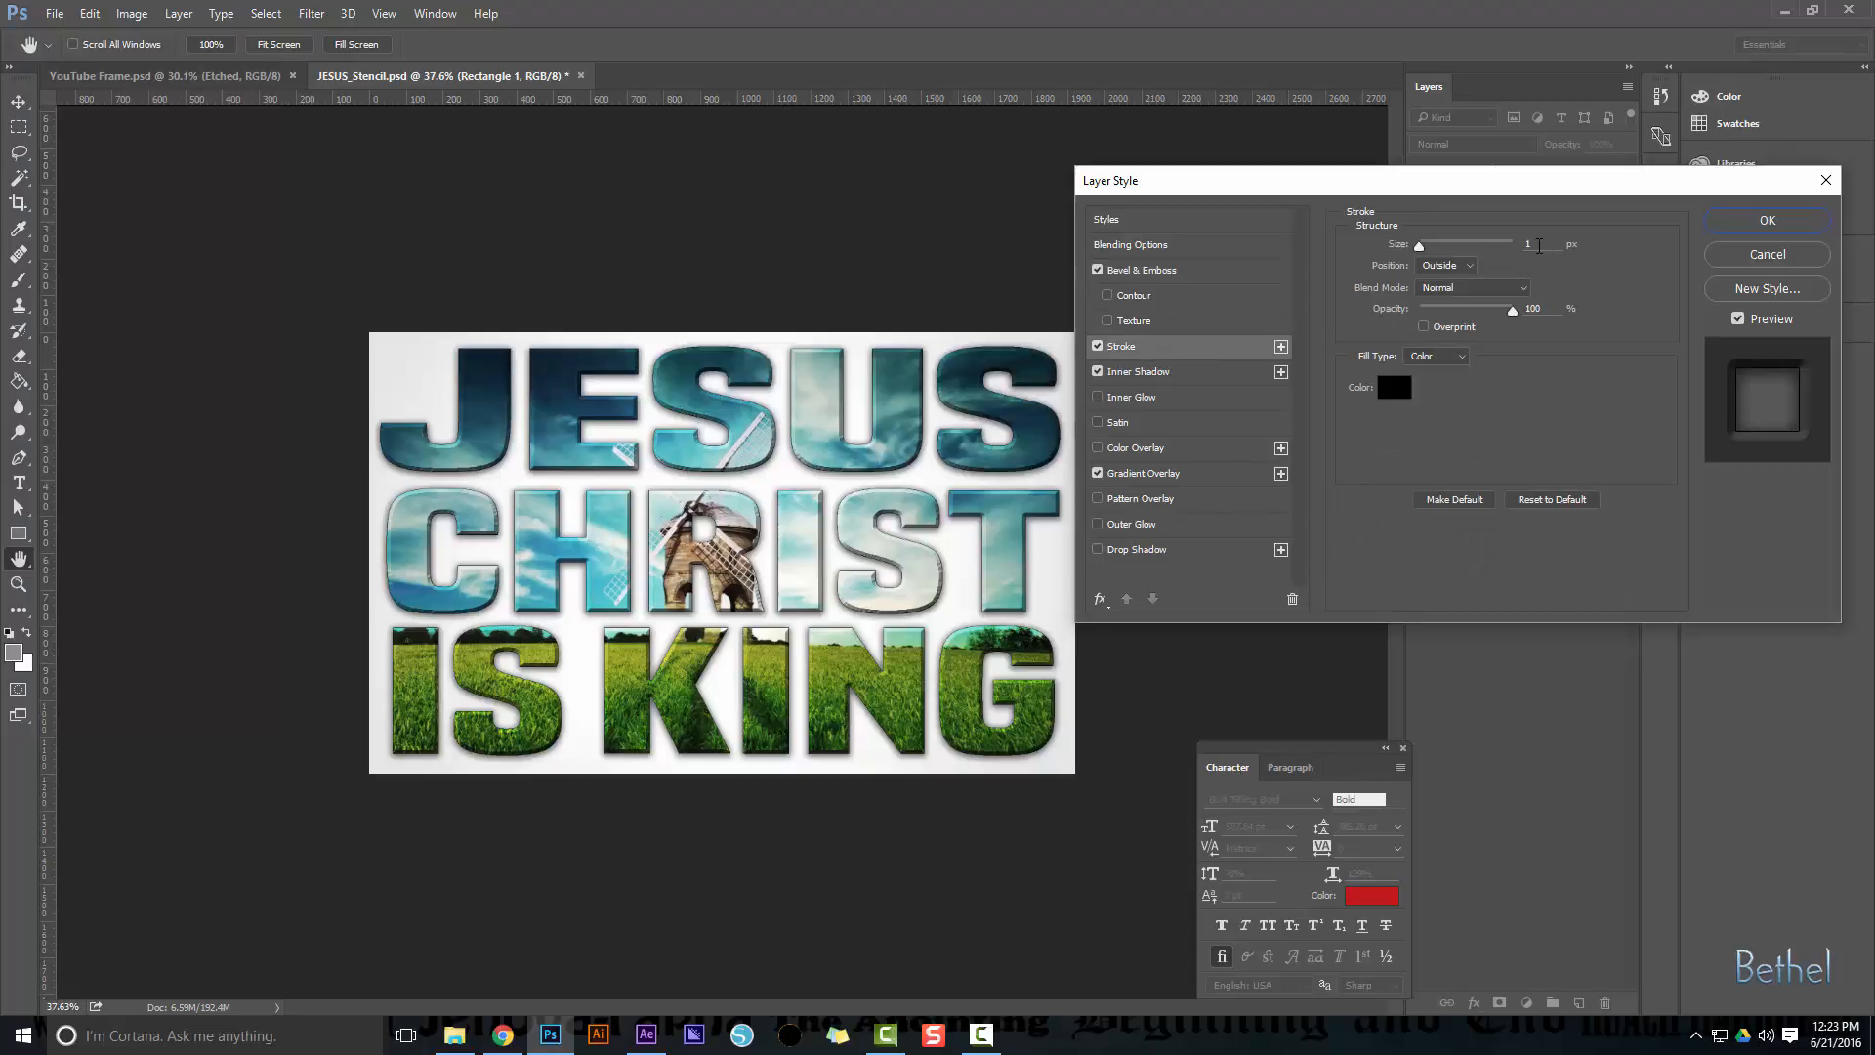
left_click_drag(1418, 248, 1432, 248)
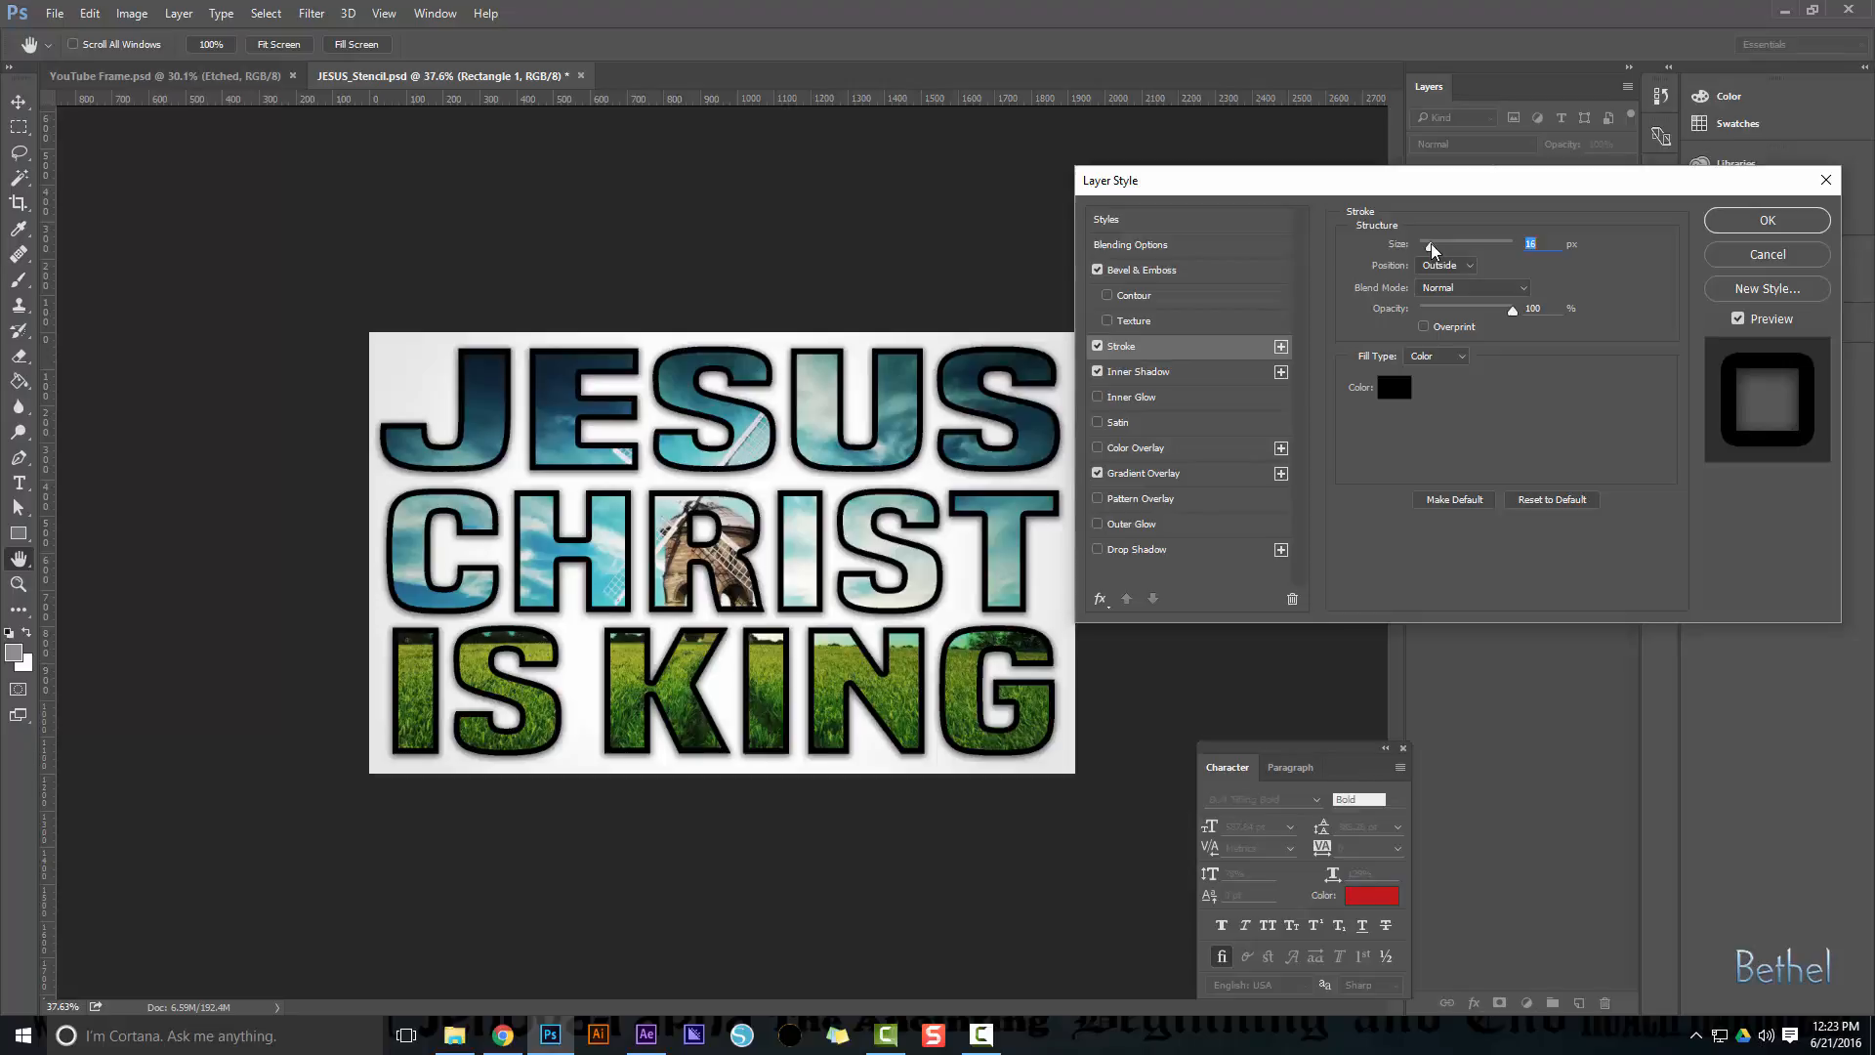
left_click_drag(1432, 244, 1419, 248)
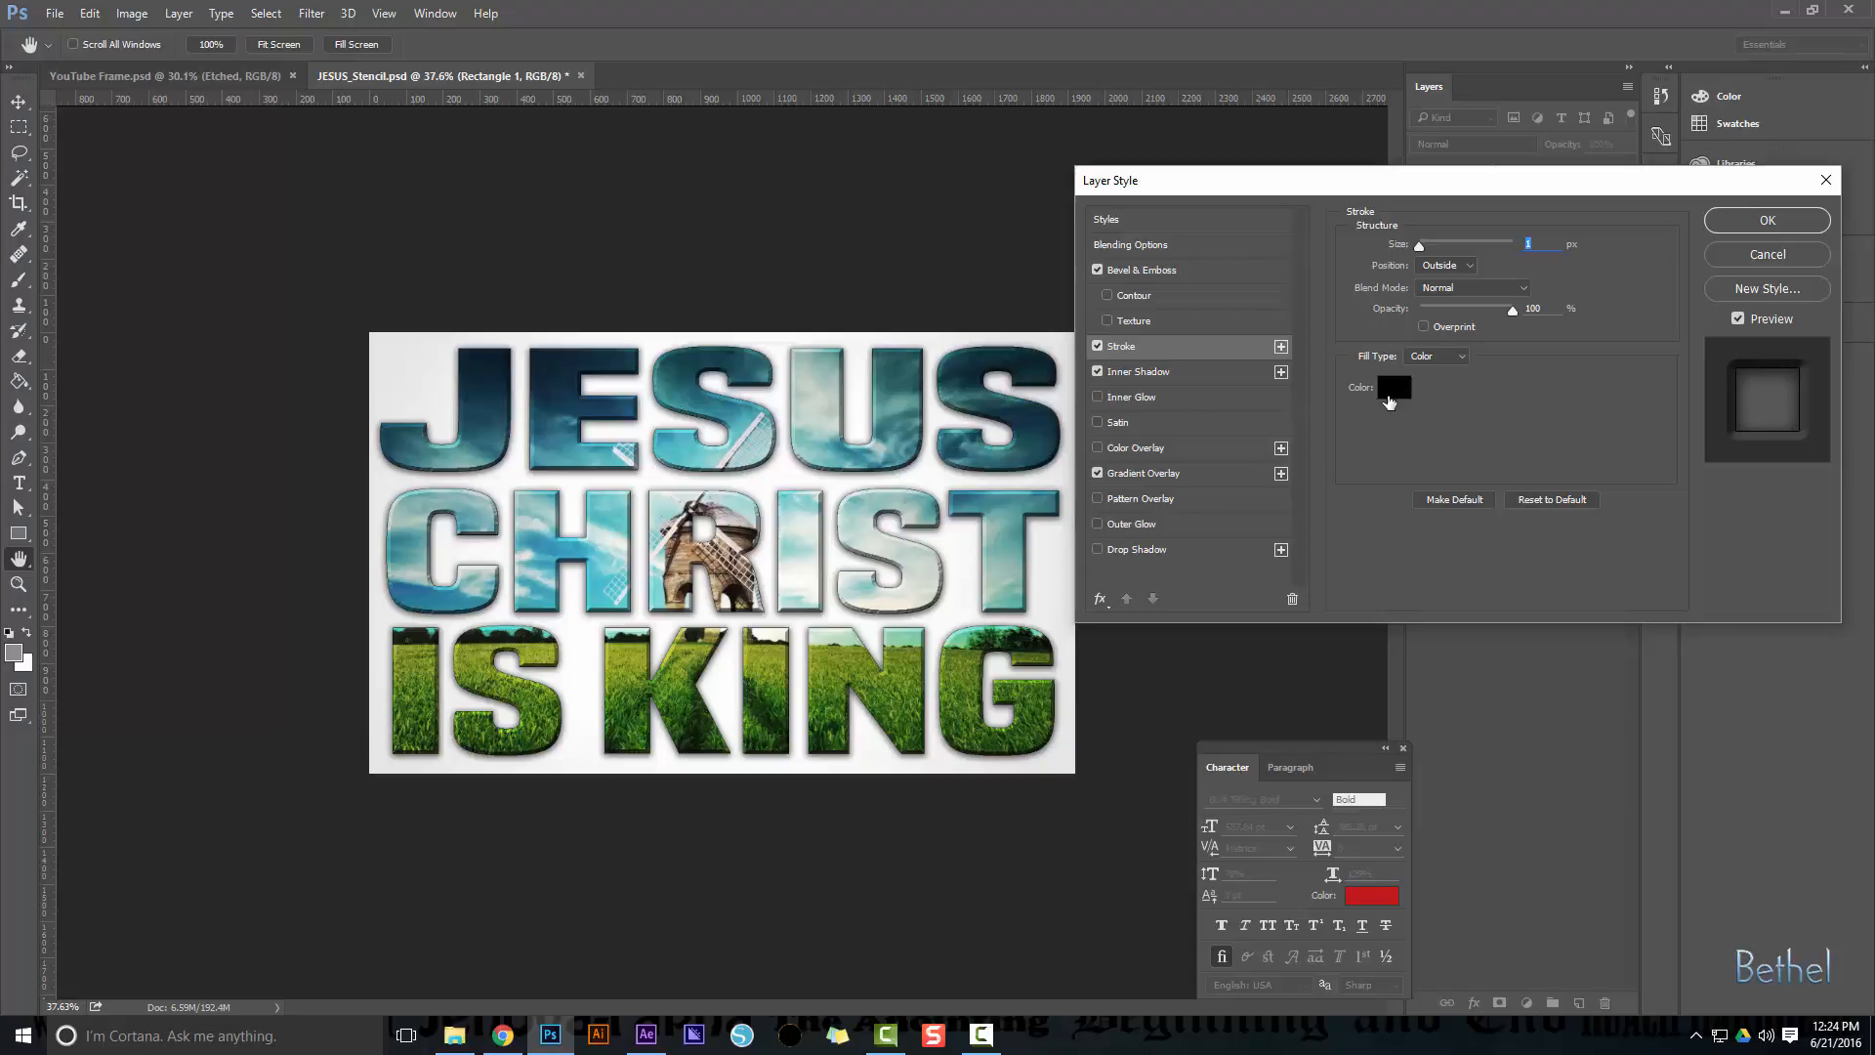
Open the Inner Shadow settings of Rectangle 1 and increase the shadow distance slightly
left_click(1234, 374)
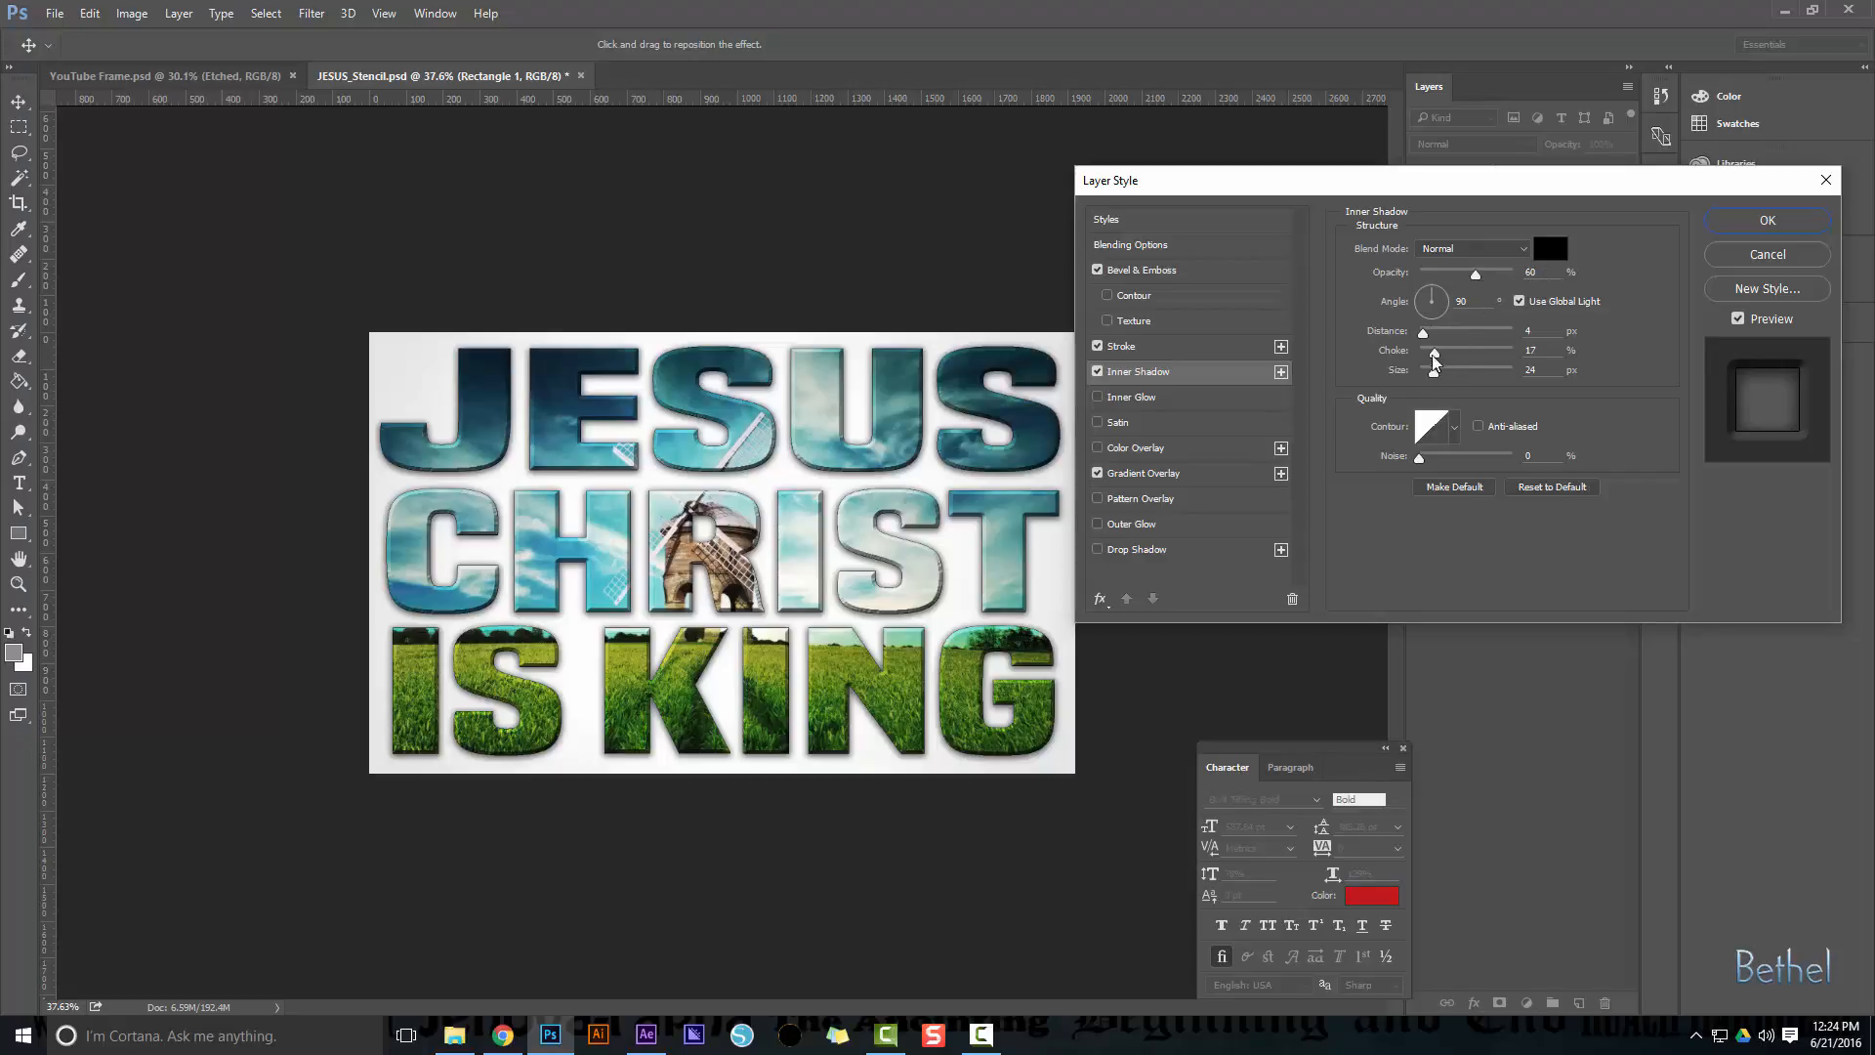
mouse_move(1426, 337)
left_mouse_down()
mouse_move(1448, 339)
mouse_move(1426, 337)
left_mouse_up()
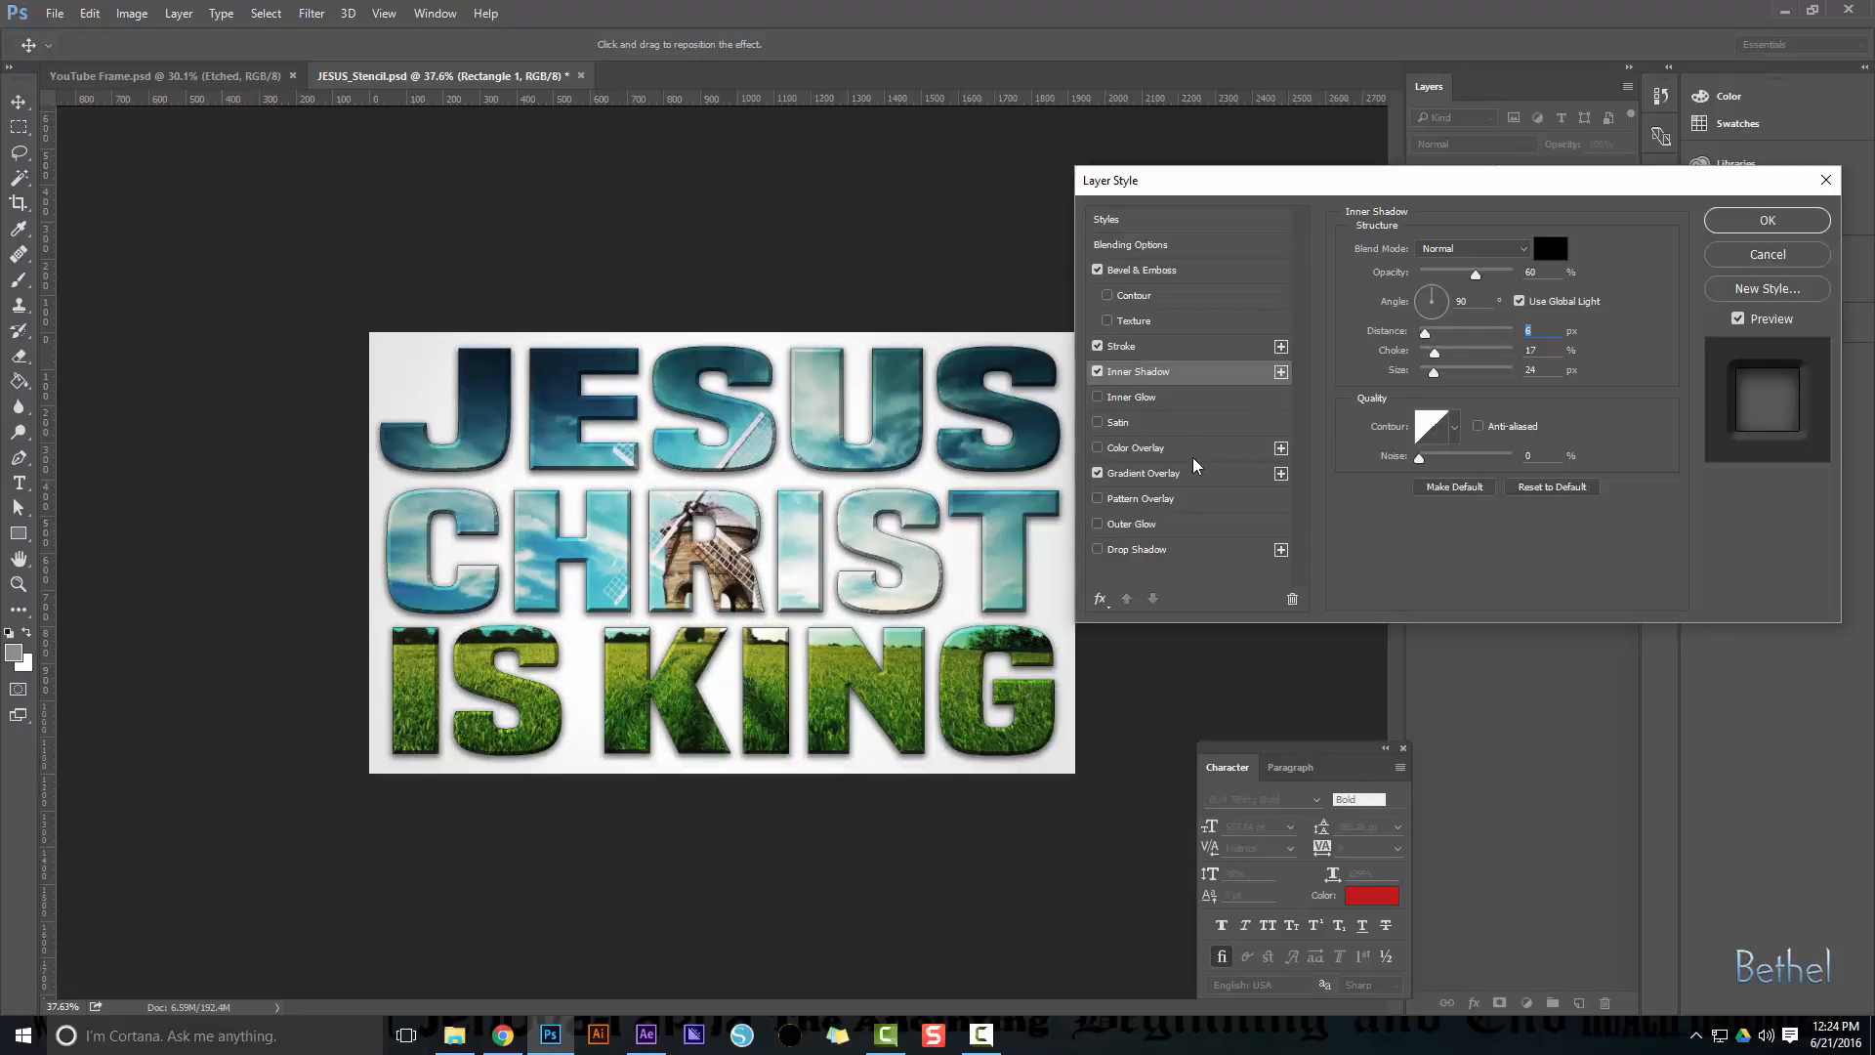
Open the Gradient Overlay settings of Rectangle 1 and compare the stencil with the overlay off and on, leaving it on
left_click(1172, 475)
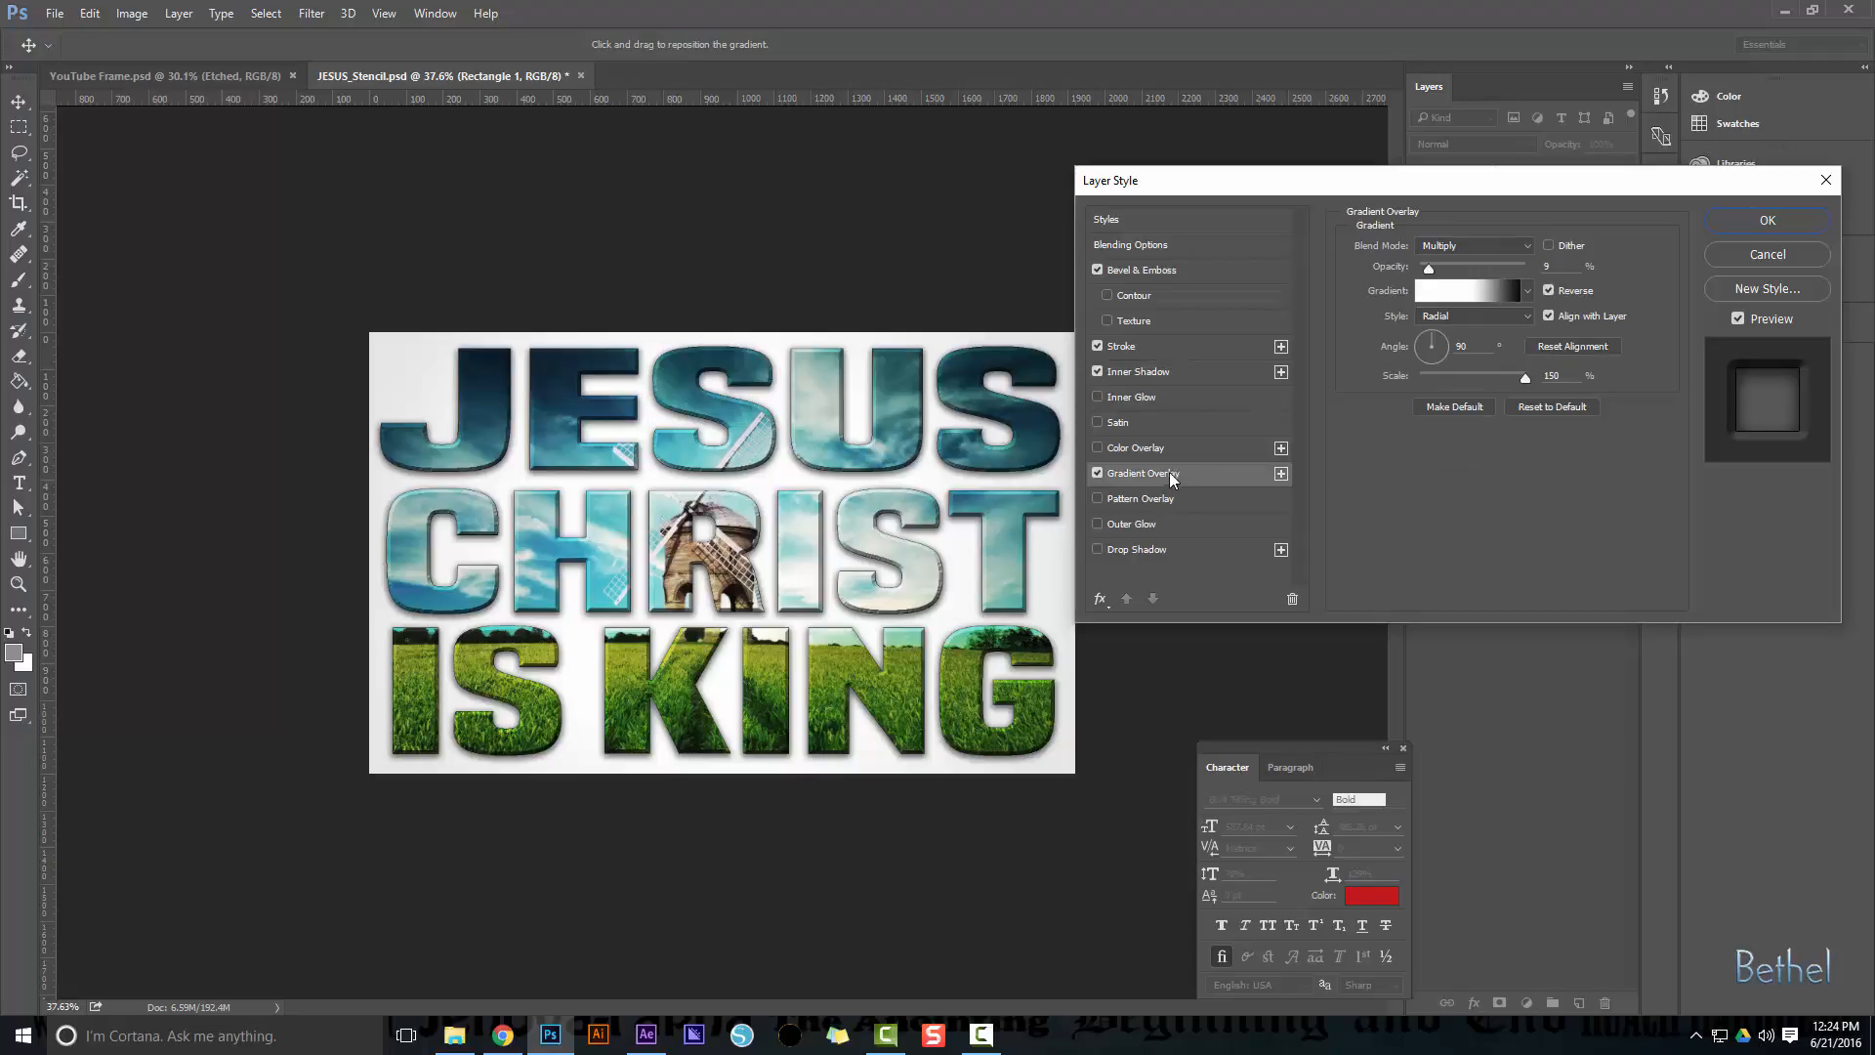
left_click(1098, 474)
left_click(1098, 474)
left_click(1098, 473)
left_click(1182, 473)
Try a smaller, stronger radial Gradient Overlay at 72% scale, and settle on 27% opacity and 141% scale
left_click_drag(1512, 381, 1462, 377)
left_click_drag(1429, 268, 1483, 273)
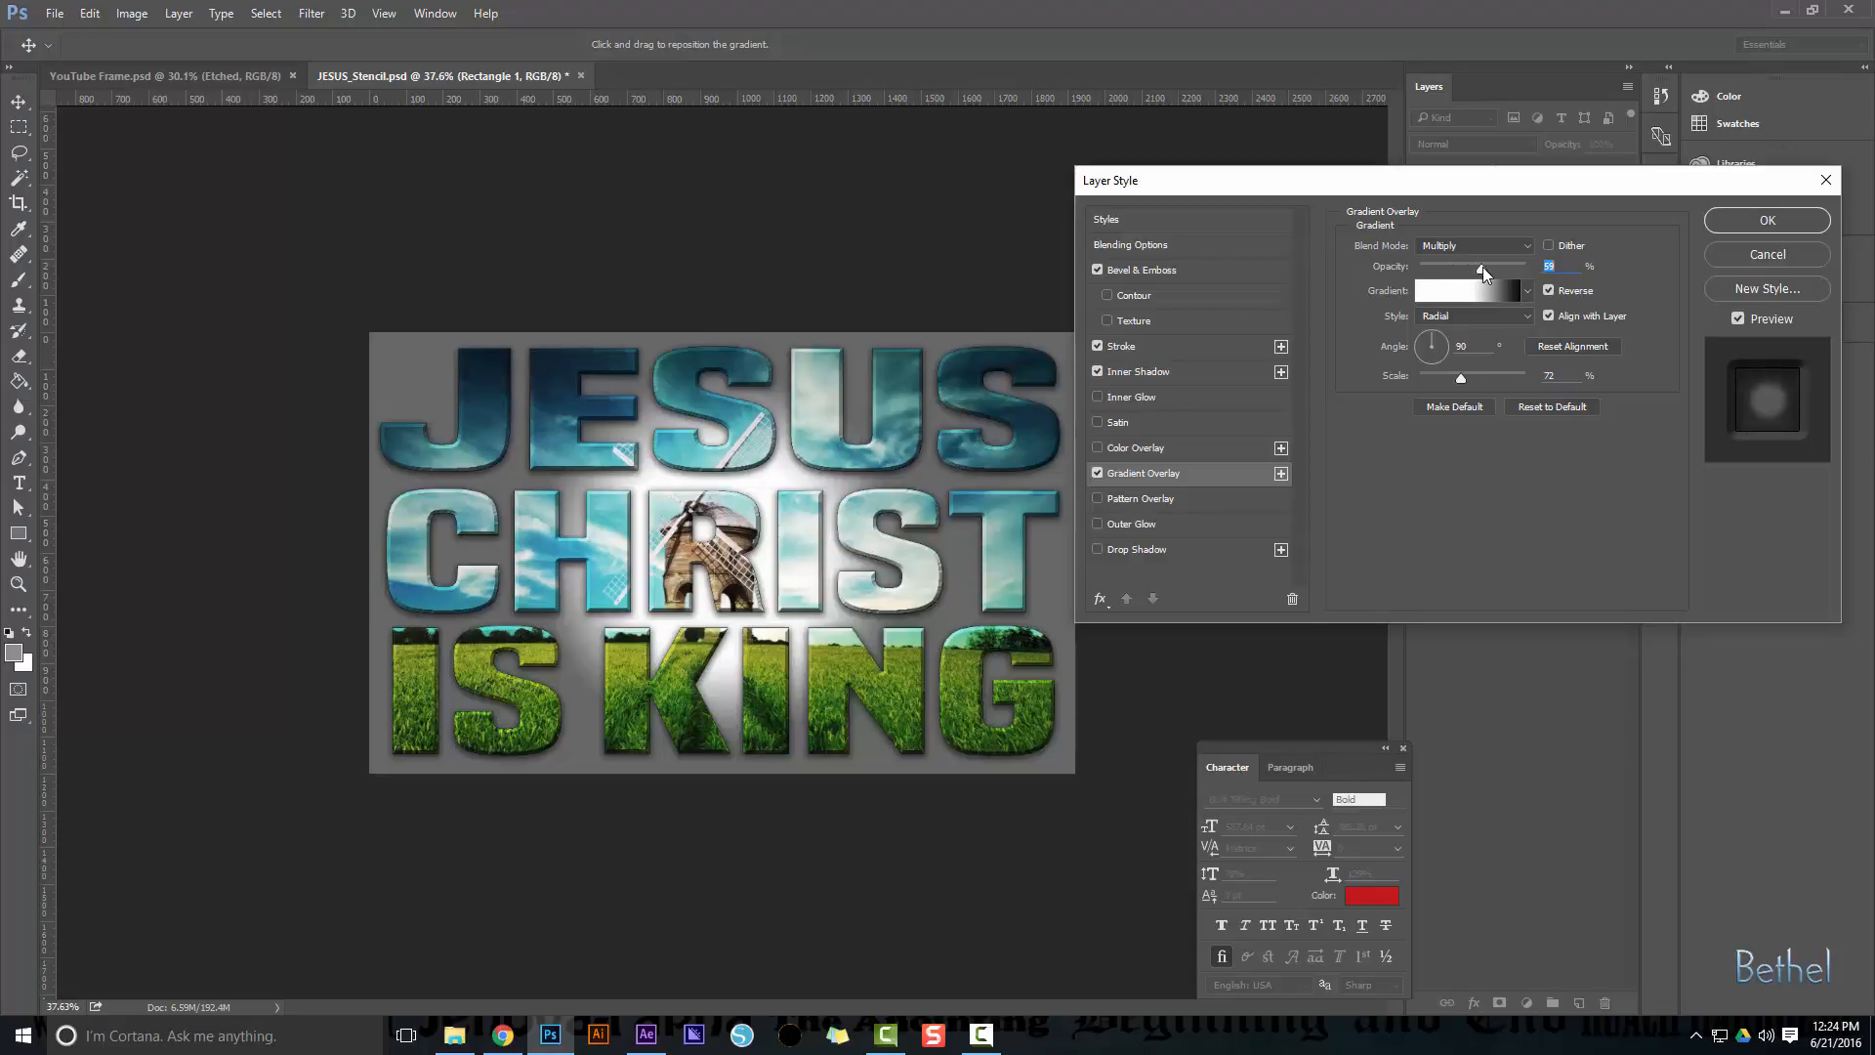
left_click_drag(1457, 377, 1521, 378)
left_click_drag(1472, 270, 1447, 271)
left_click_drag(1520, 379, 1518, 379)
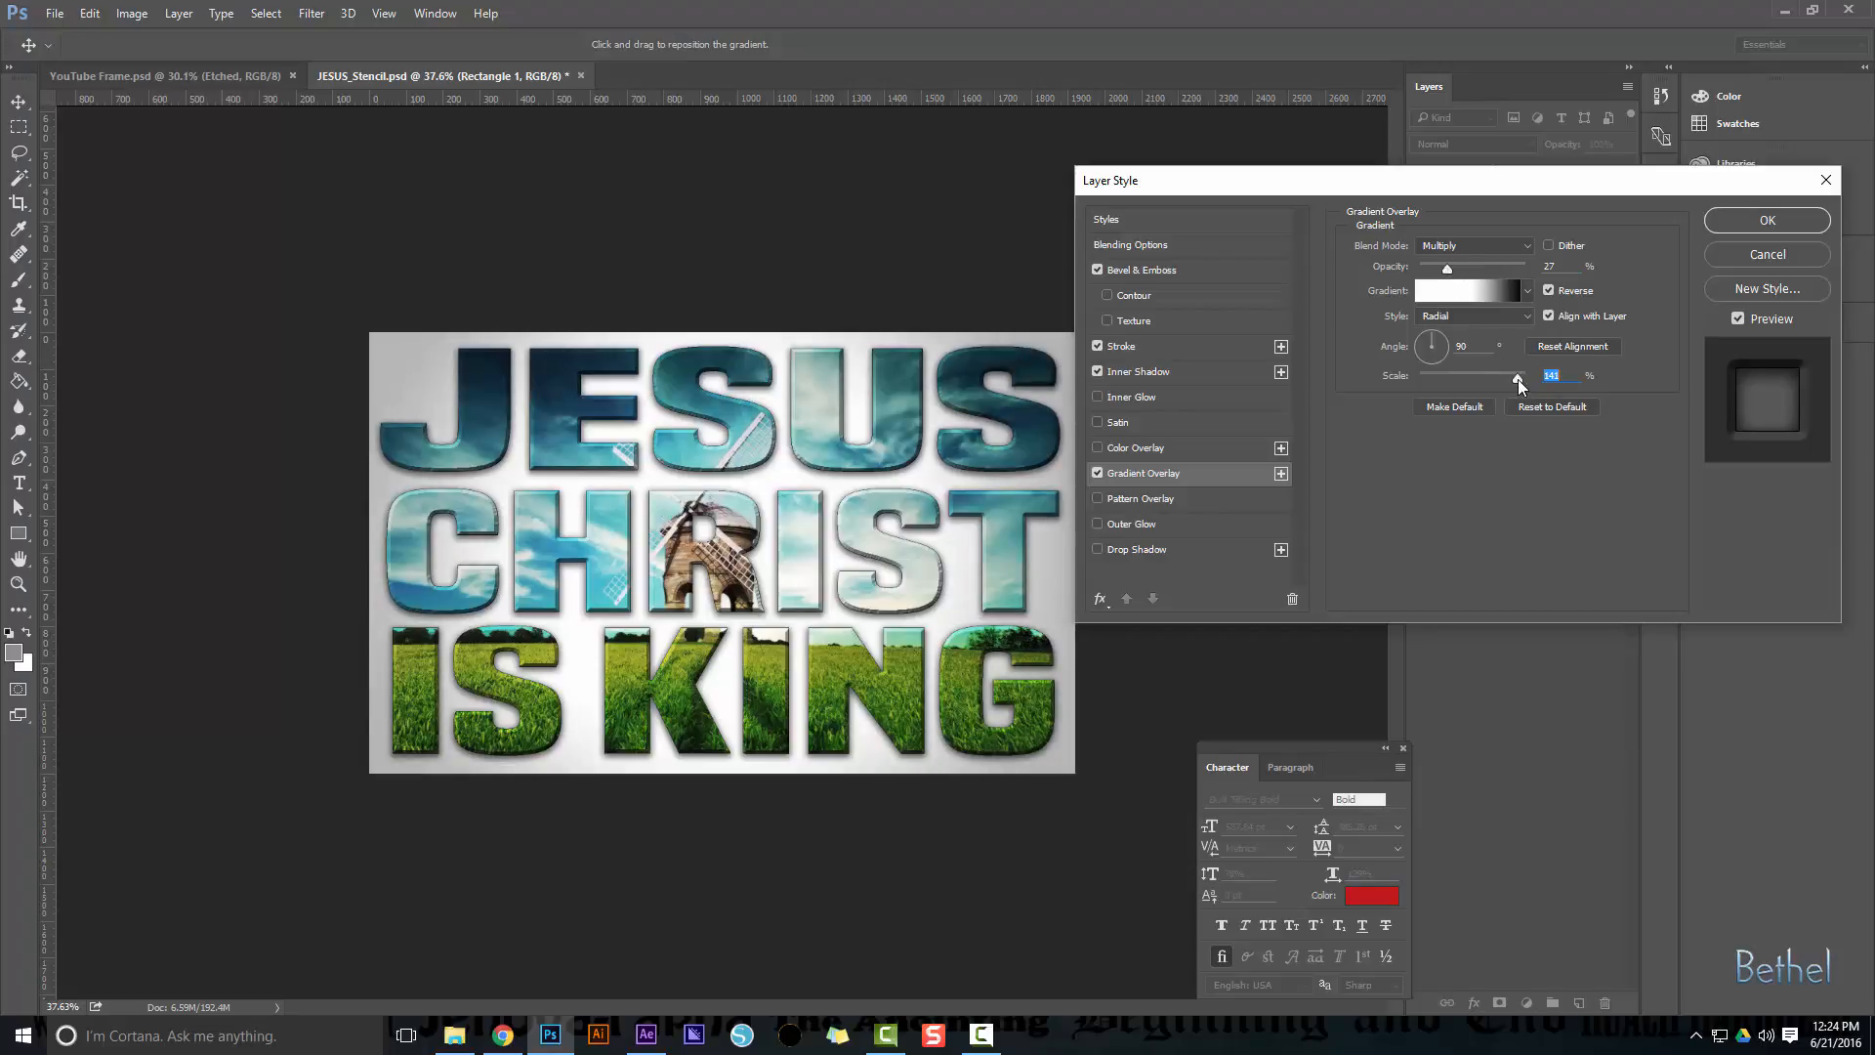
Turn off the Gradient Overlay on Rectangle 1 and apply the layer style
left_click(1098, 472)
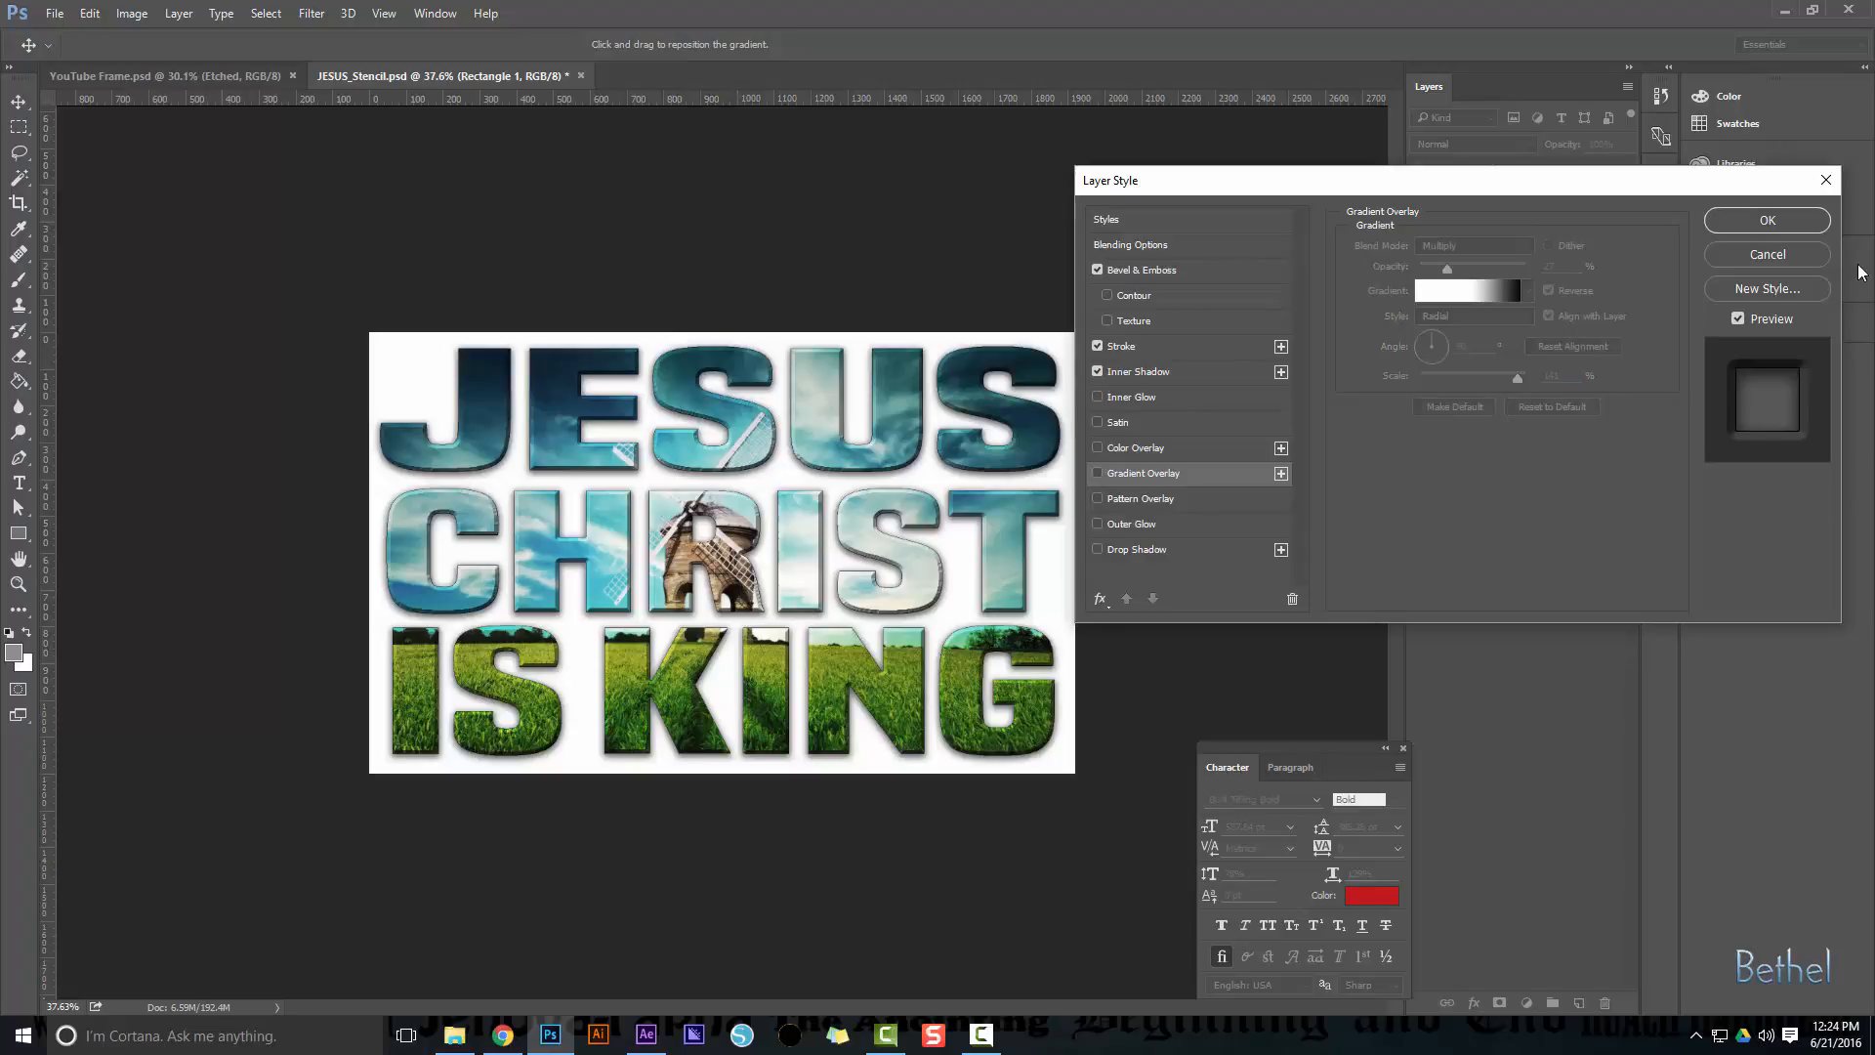
left_click(1764, 222)
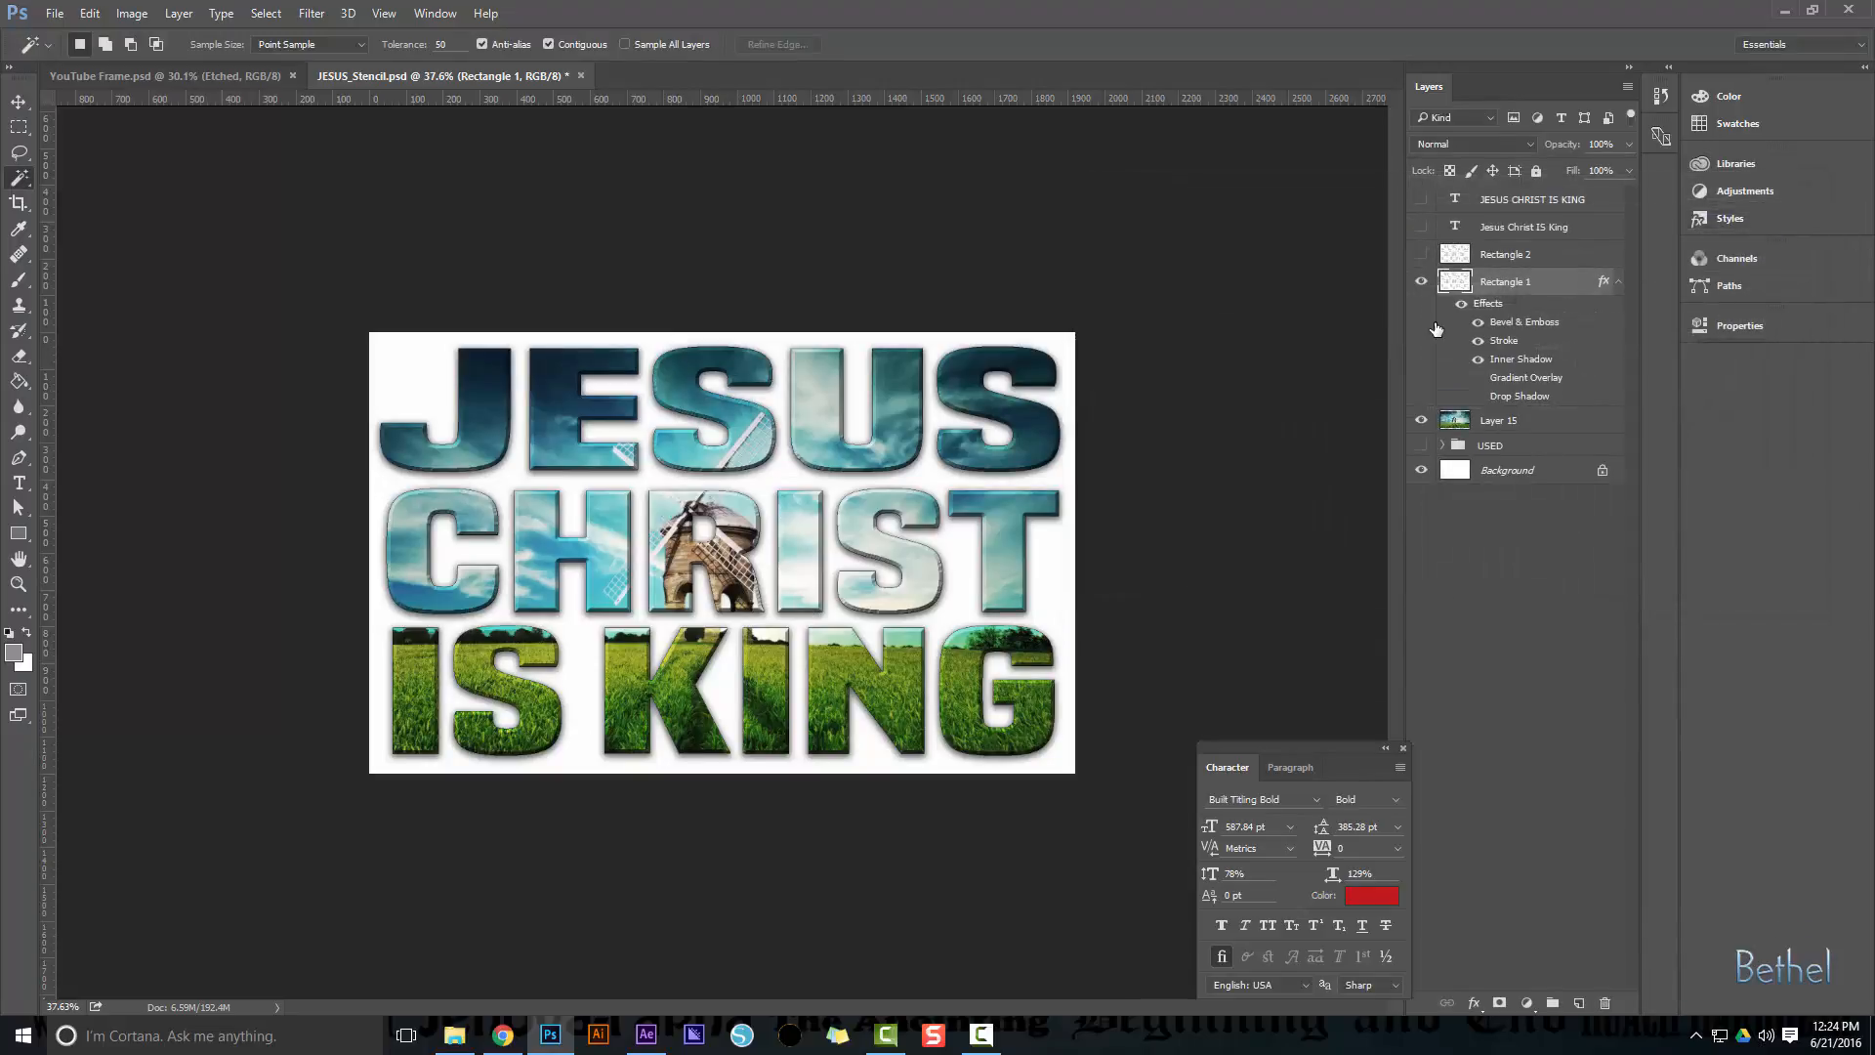